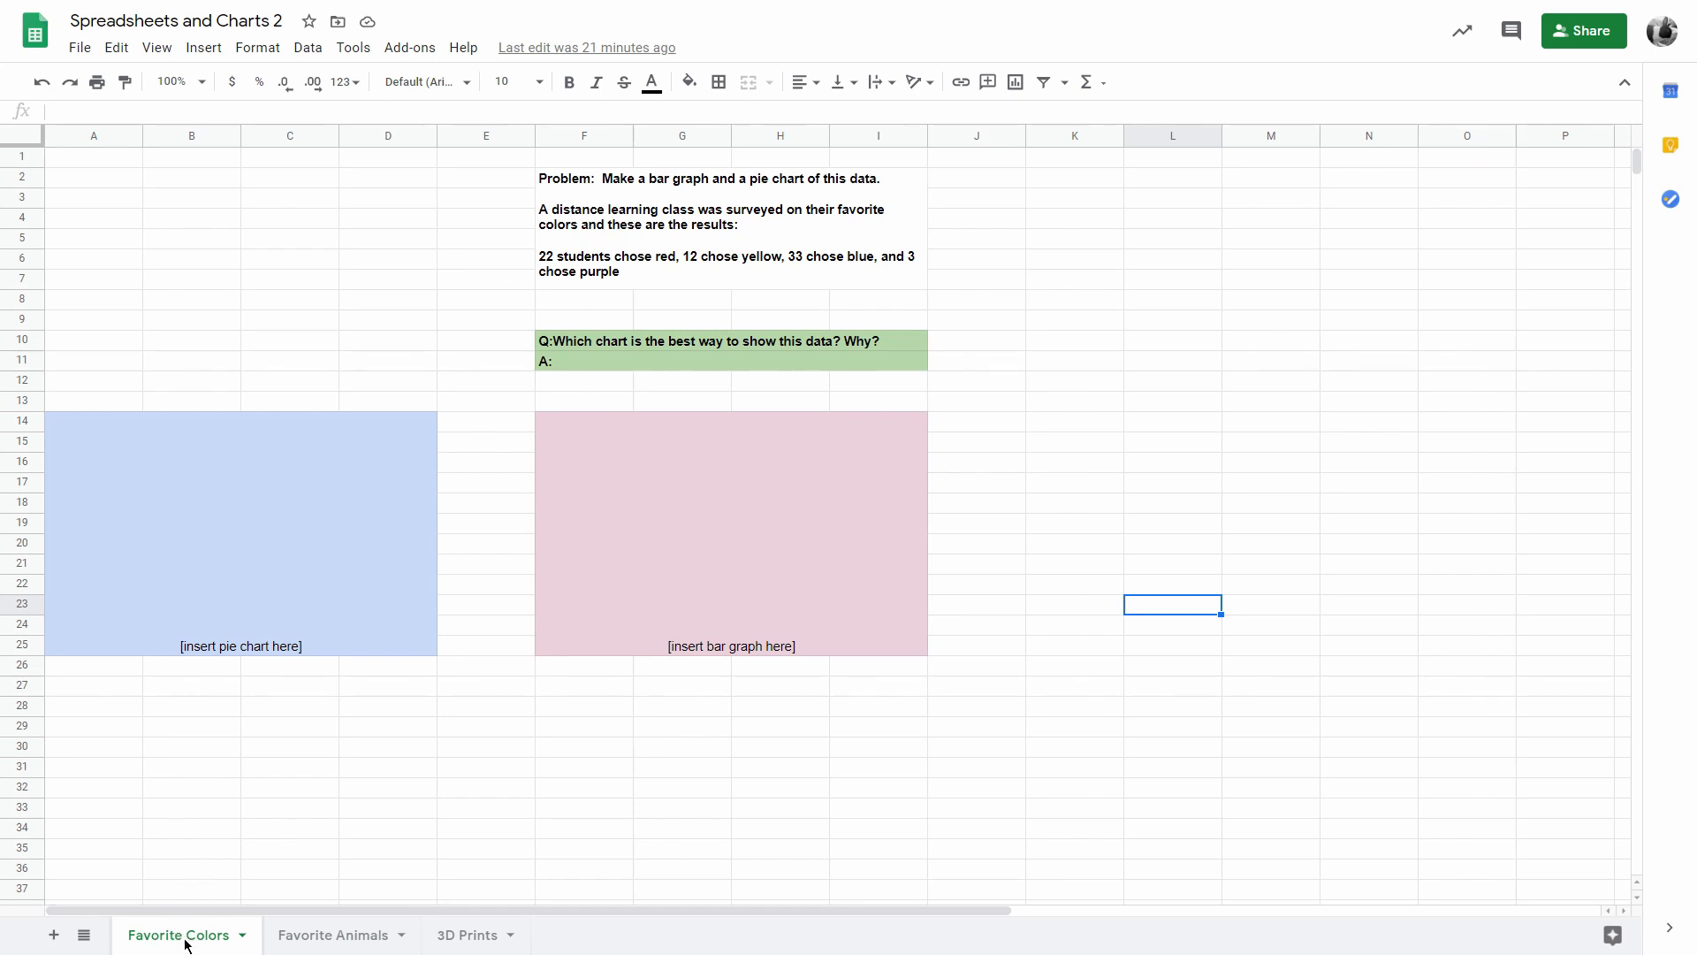
# Step: Look over the Favorite Animals and 3D Prints sheets, and the question and answer rows on the Favorite Colors sheet
pyautogui.click(352, 933)
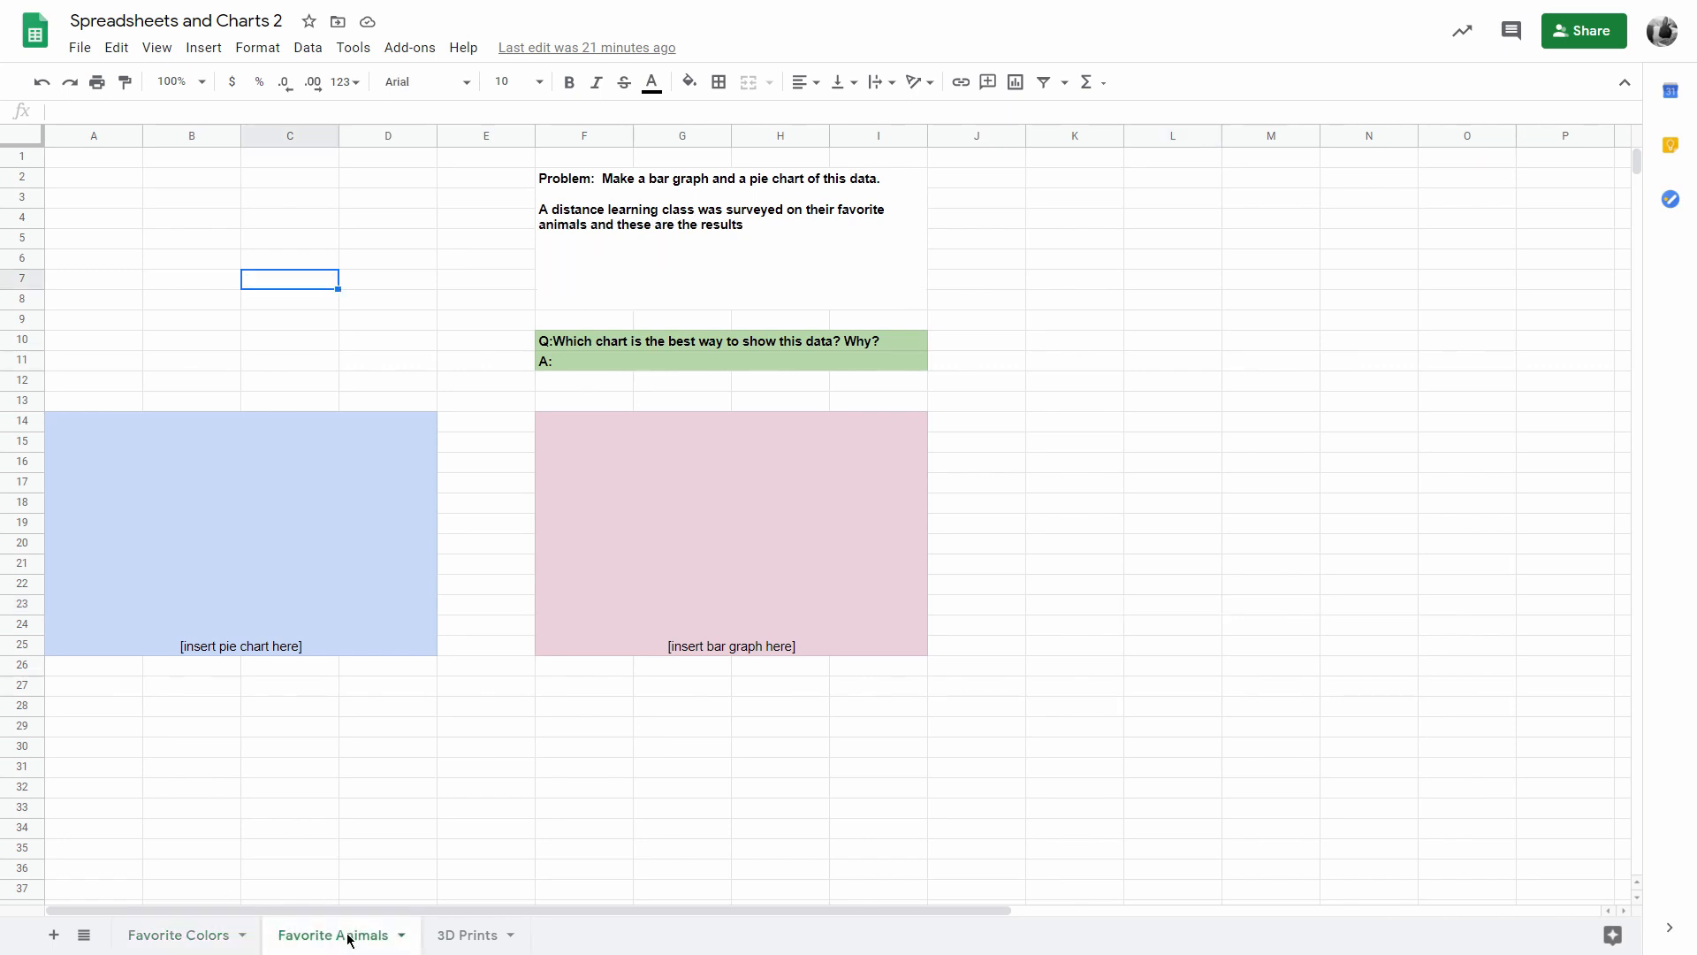
pyautogui.click(488, 935)
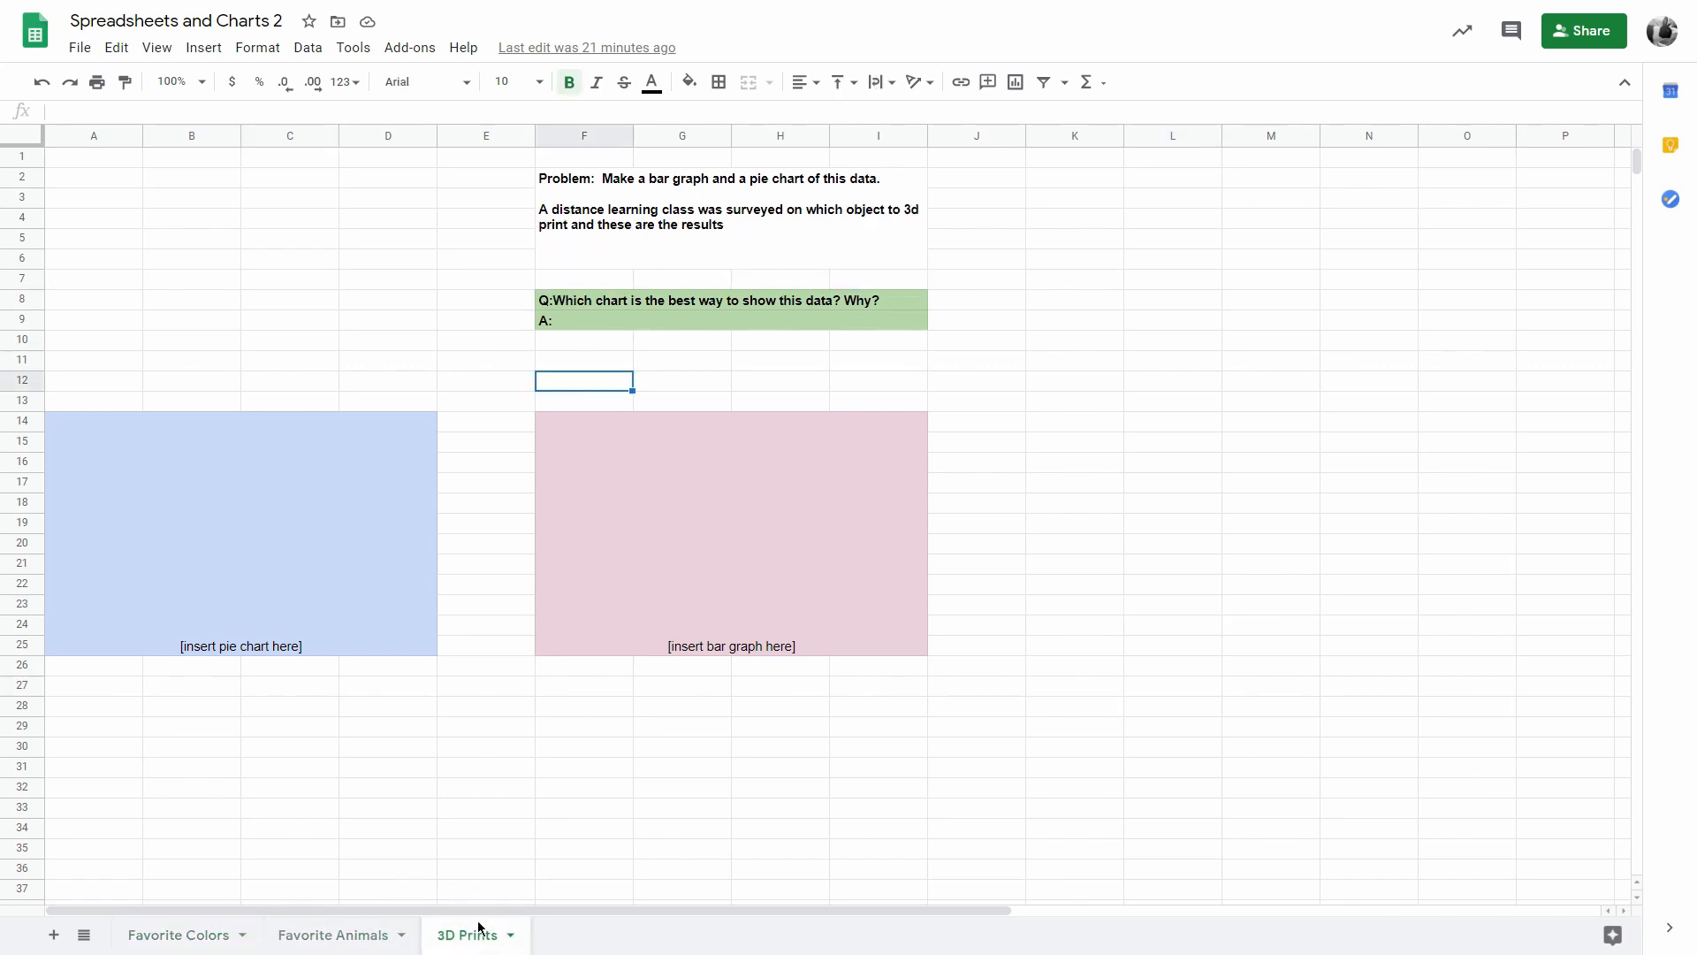
pyautogui.click(179, 935)
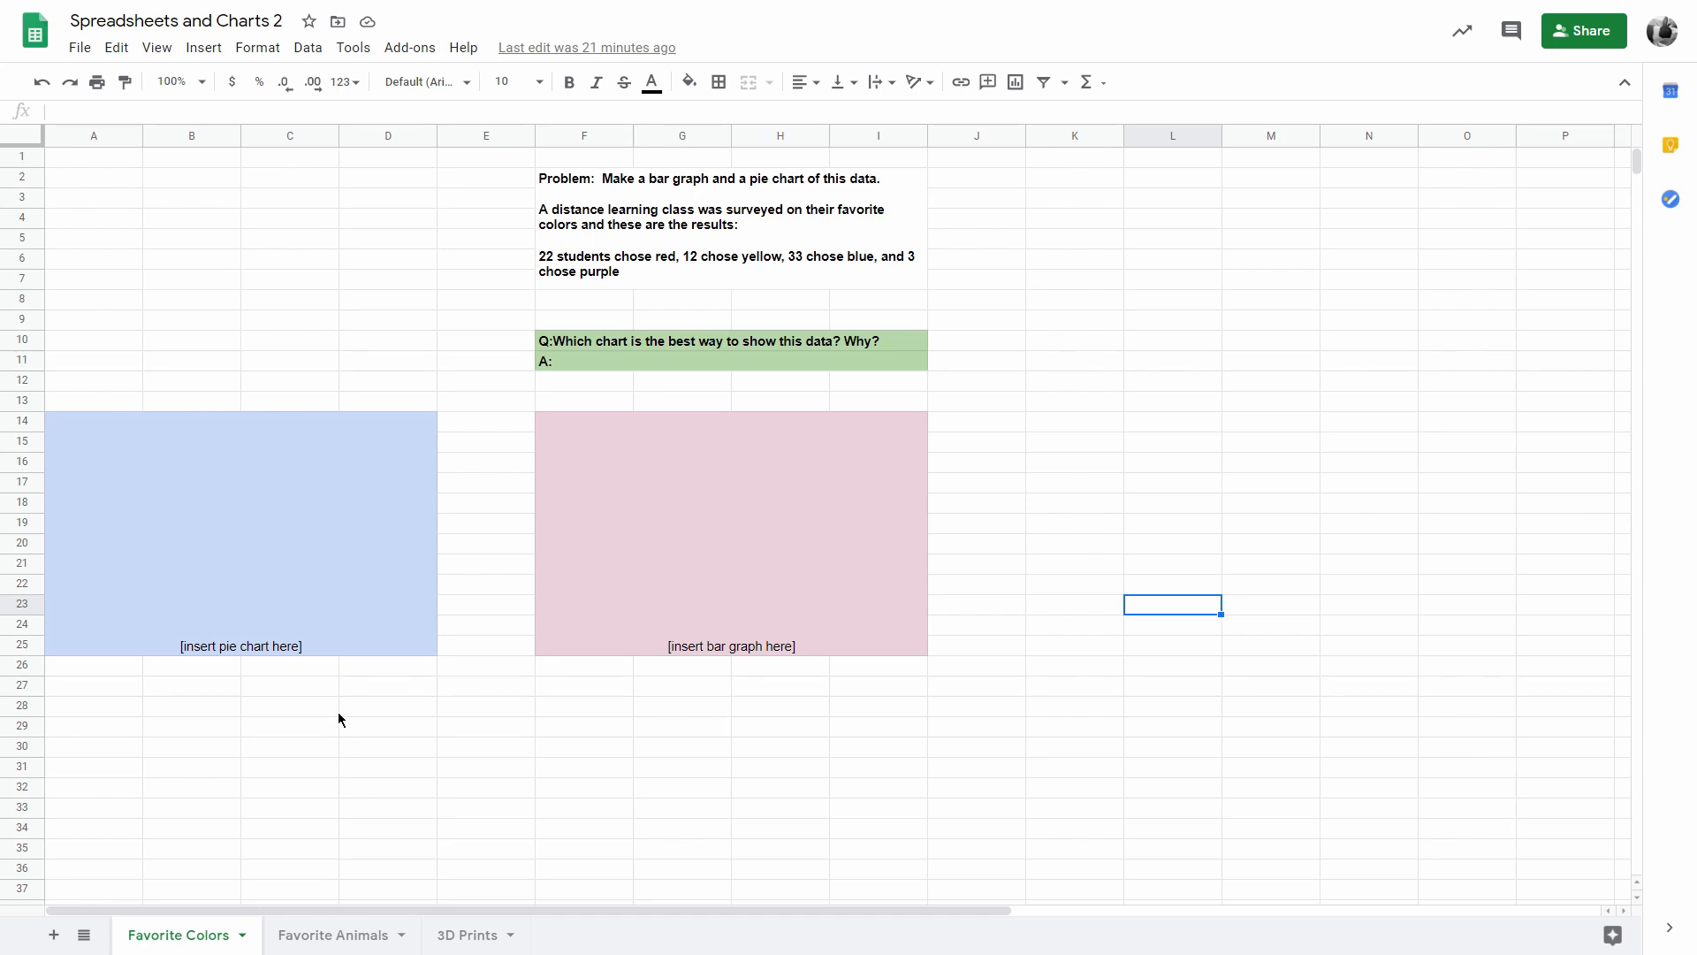
pyautogui.moveTo(609, 345); pyautogui.dragTo(613, 358)
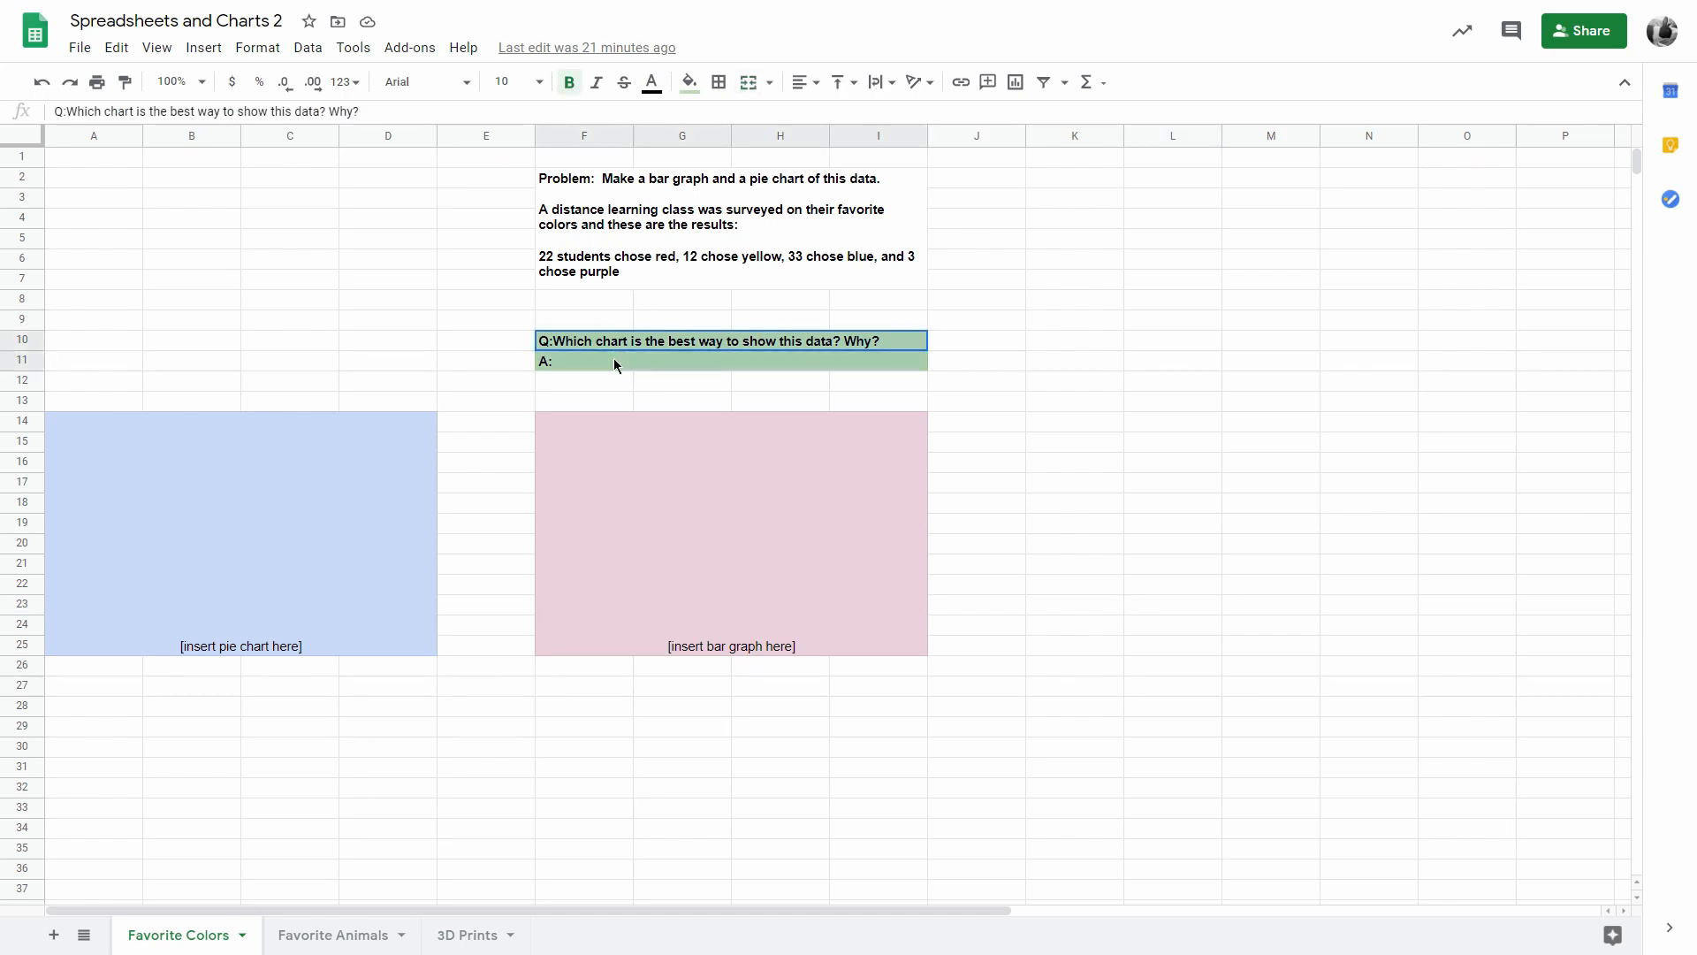
pyautogui.click(614, 358)
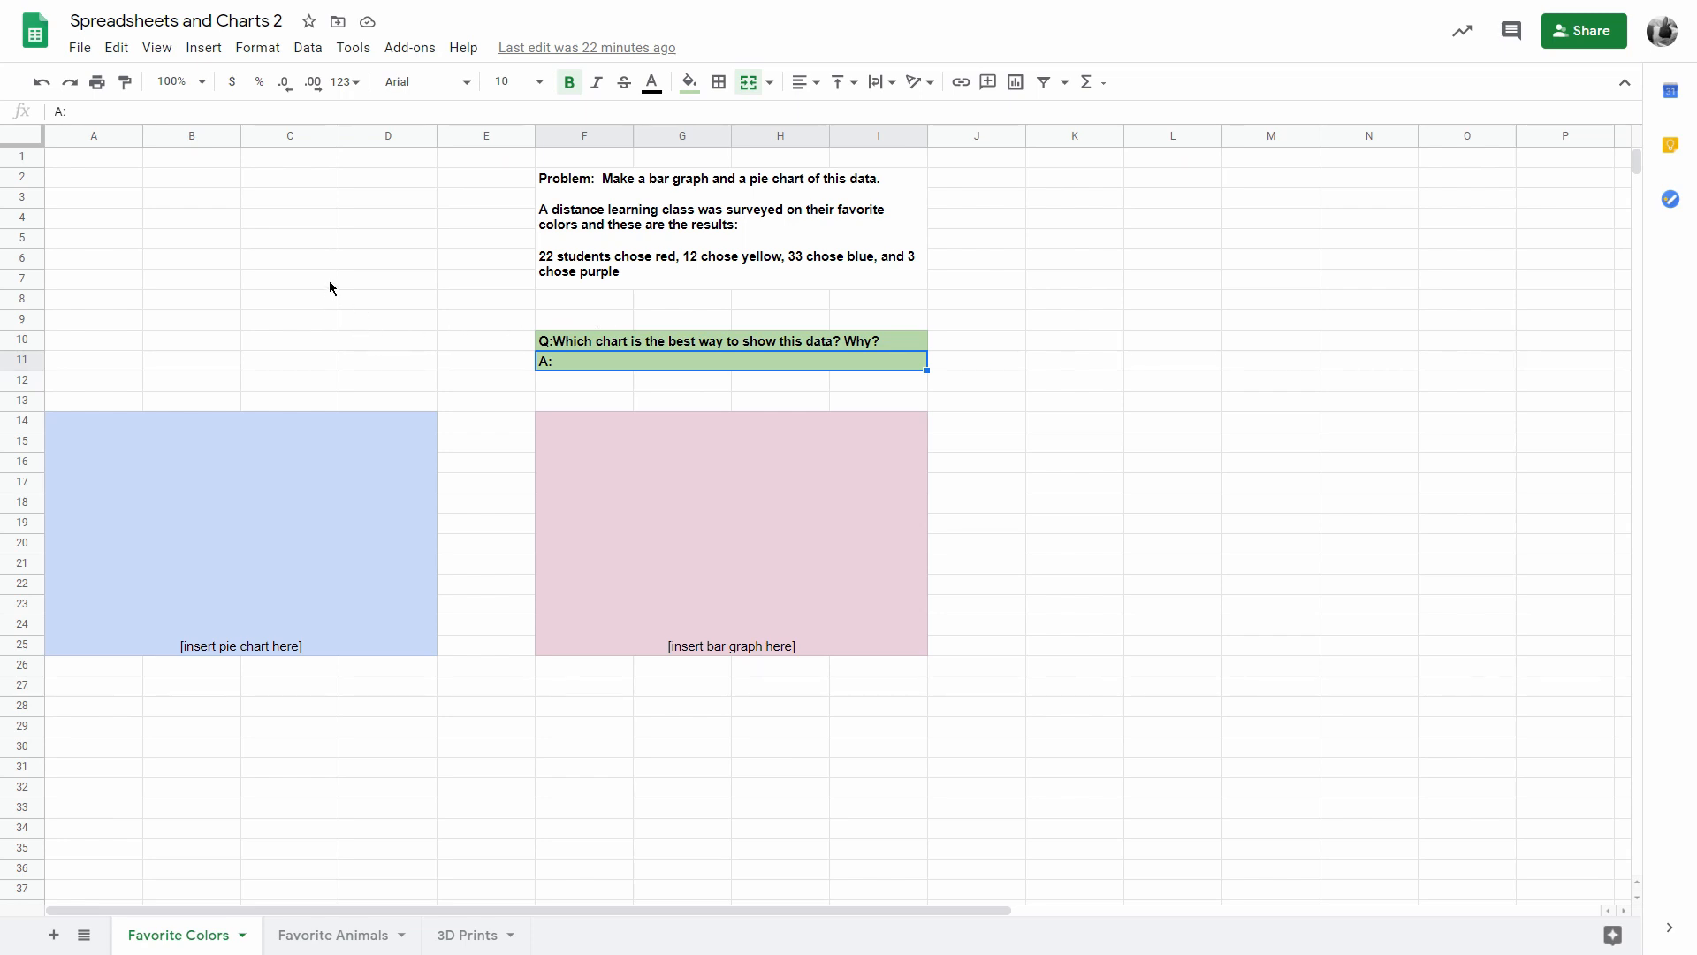
# Step: Enter the title "Favorite Colors" in A1 and the column headings "Colors" and "# of Students" in A2 and B2
pyautogui.click(91, 160)
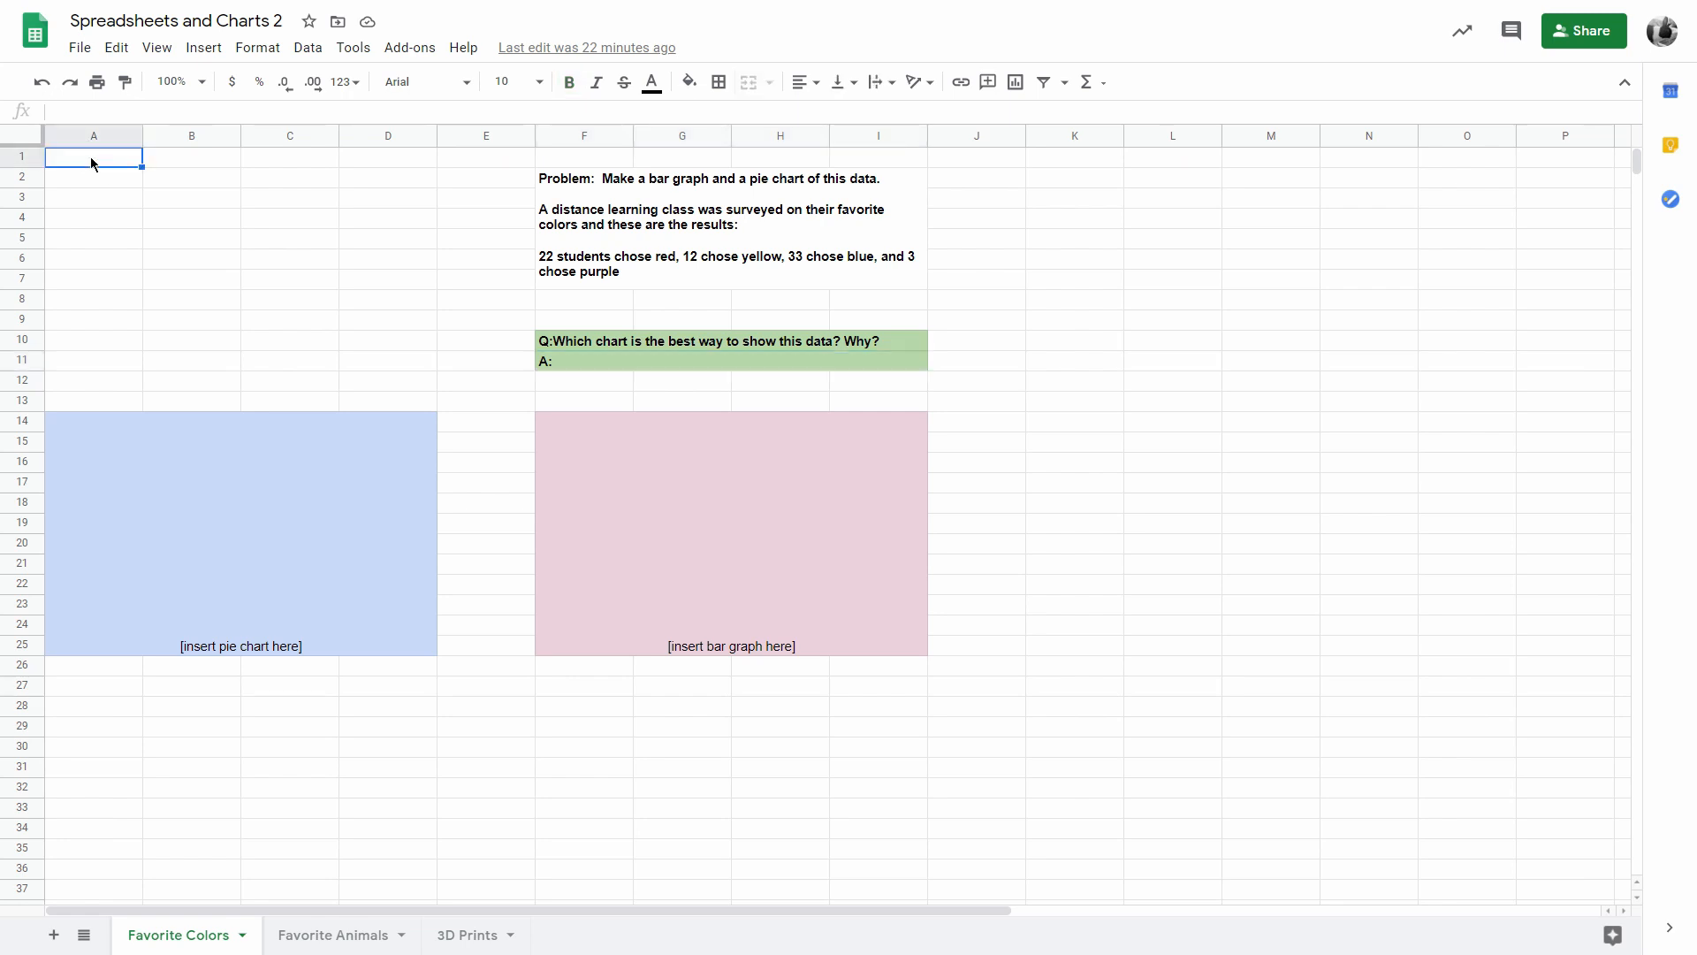
pyautogui.write('Favorite Colors')
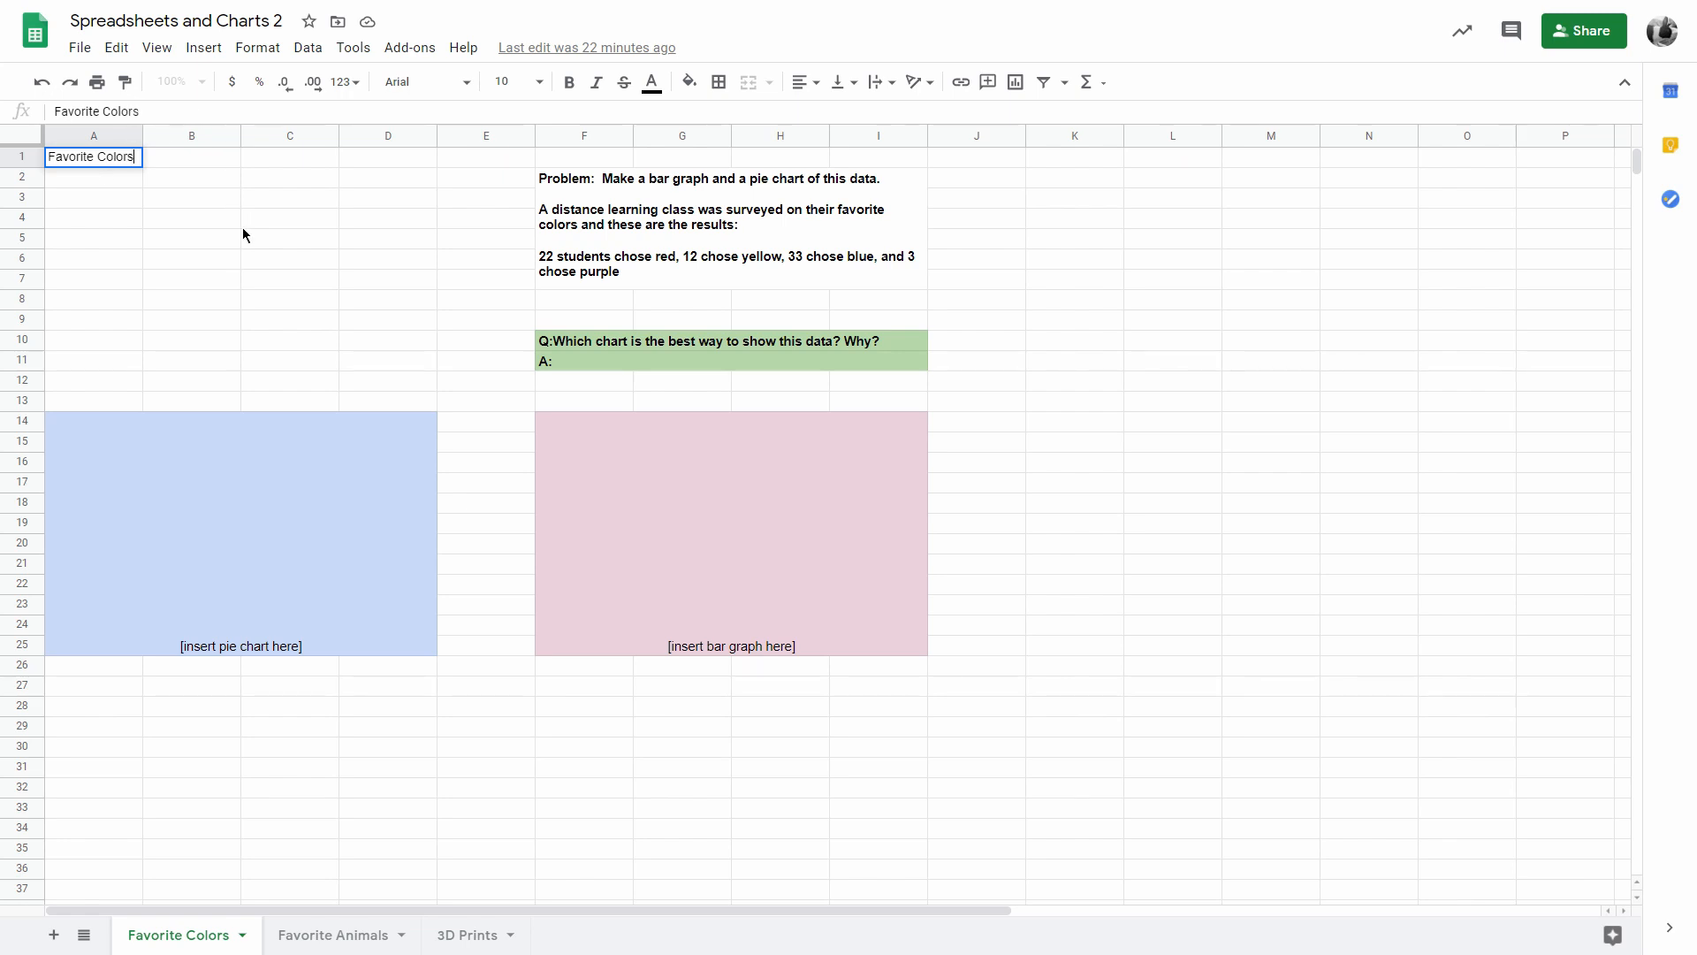
pyautogui.press('Return')
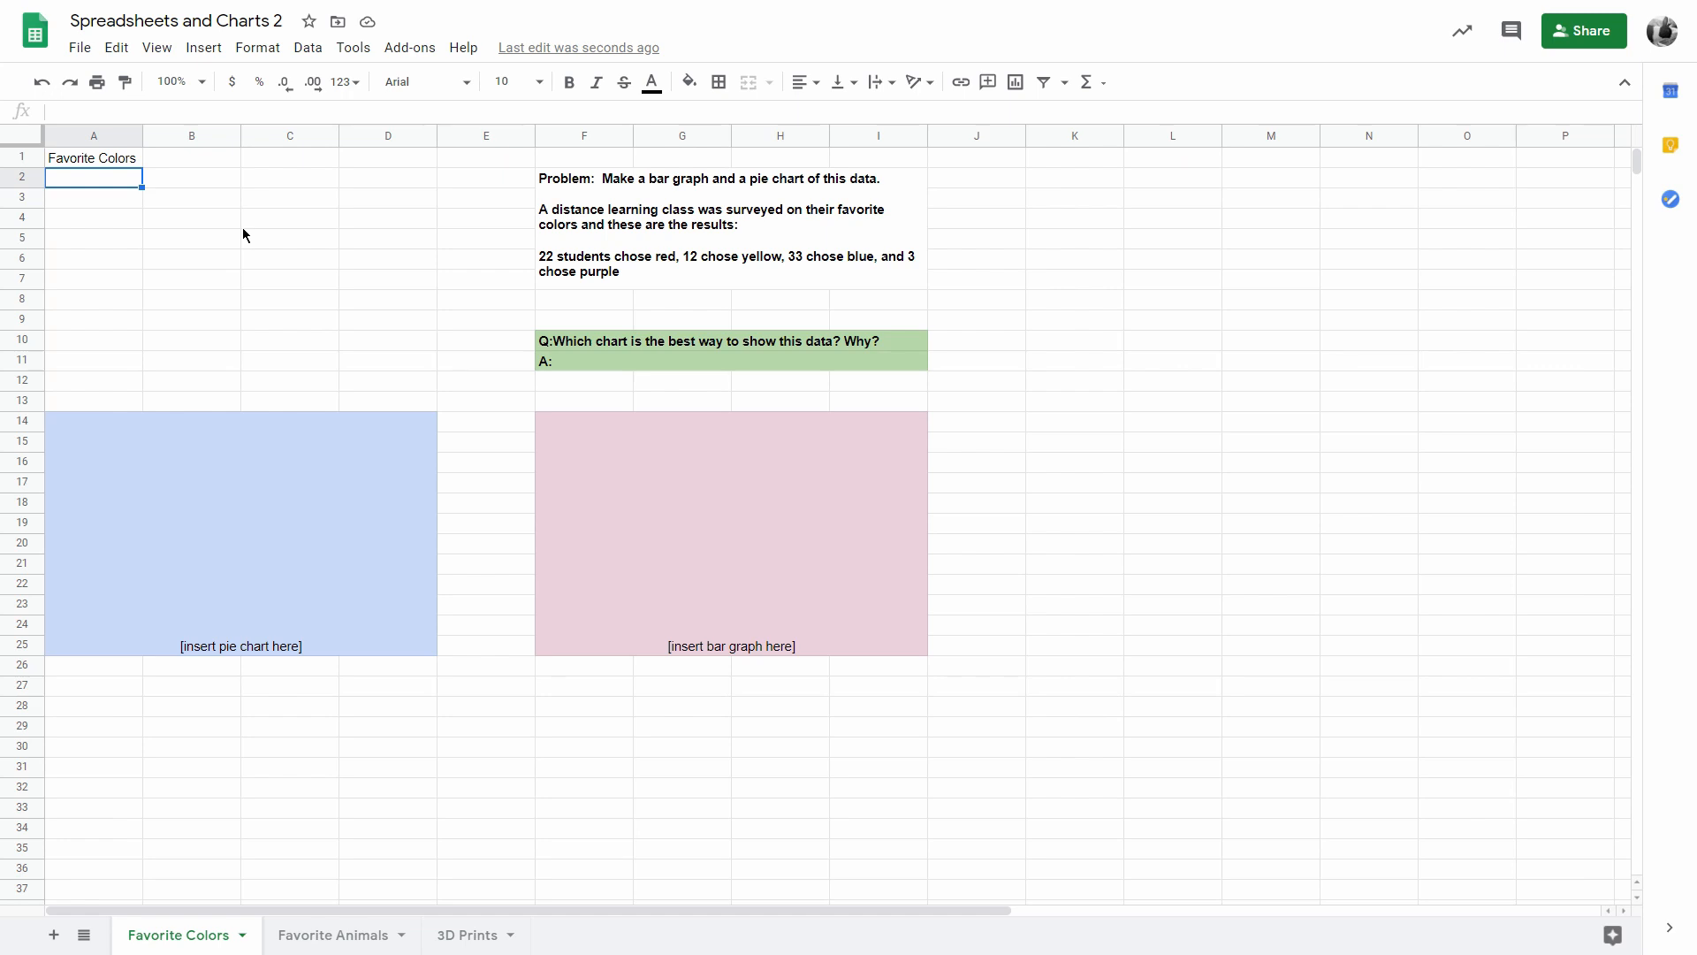
pyautogui.write('Colors')
pyautogui.press('Tab')
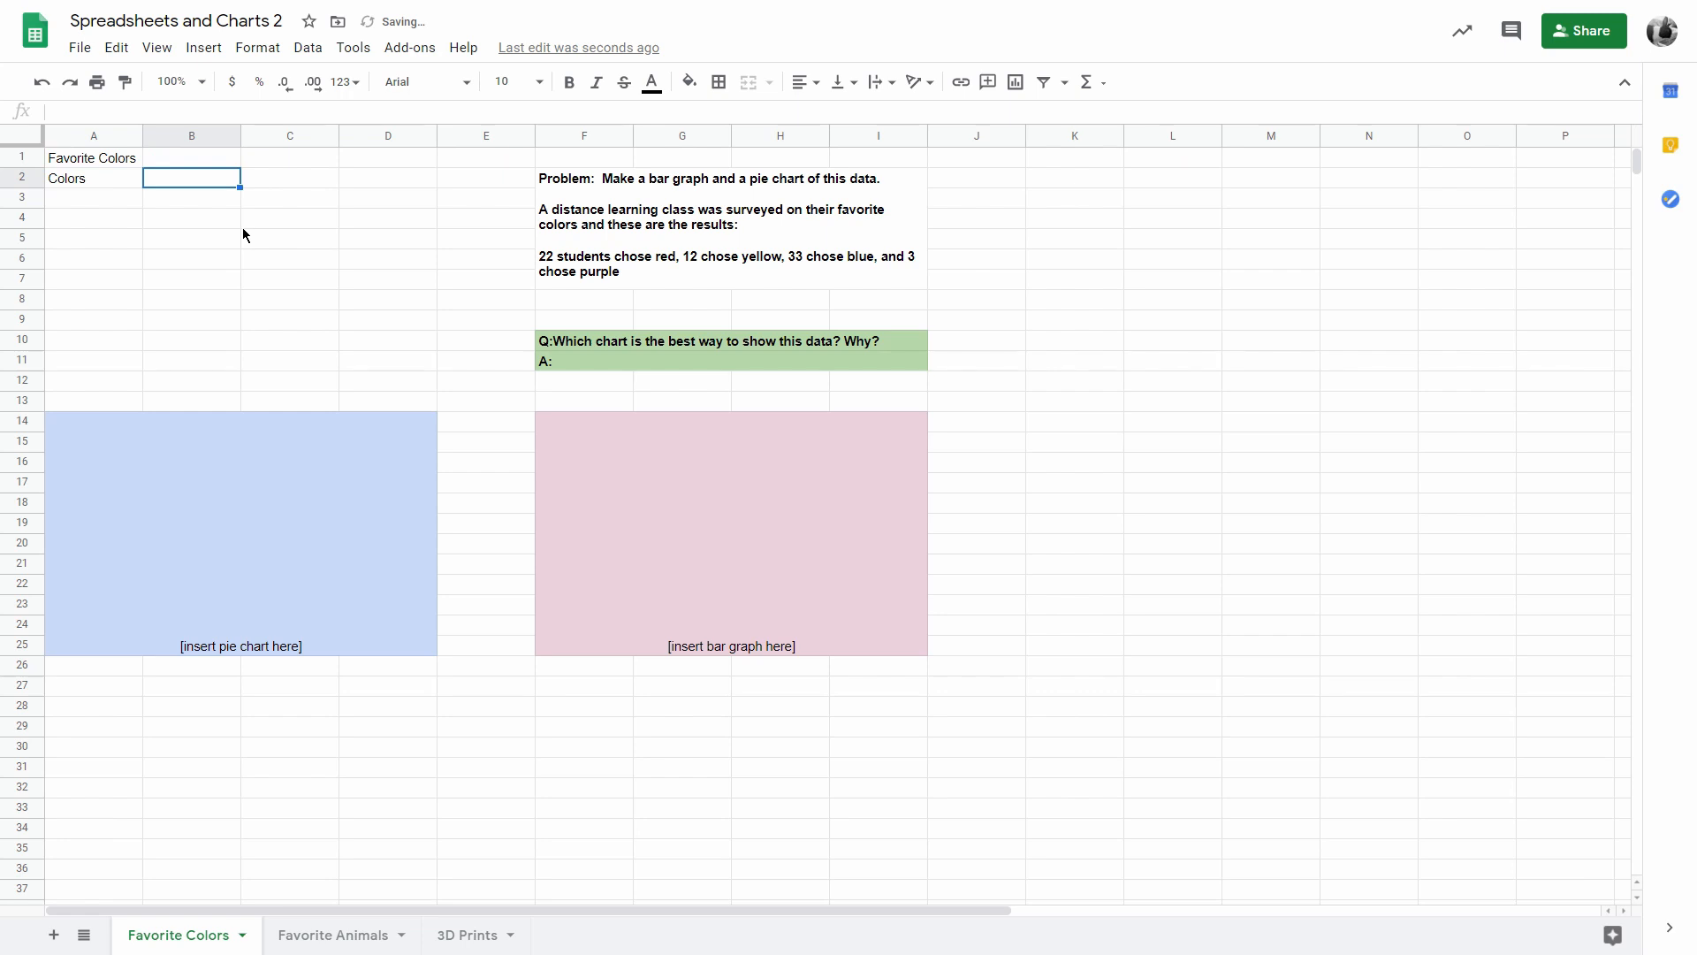
pyautogui.write('# of')
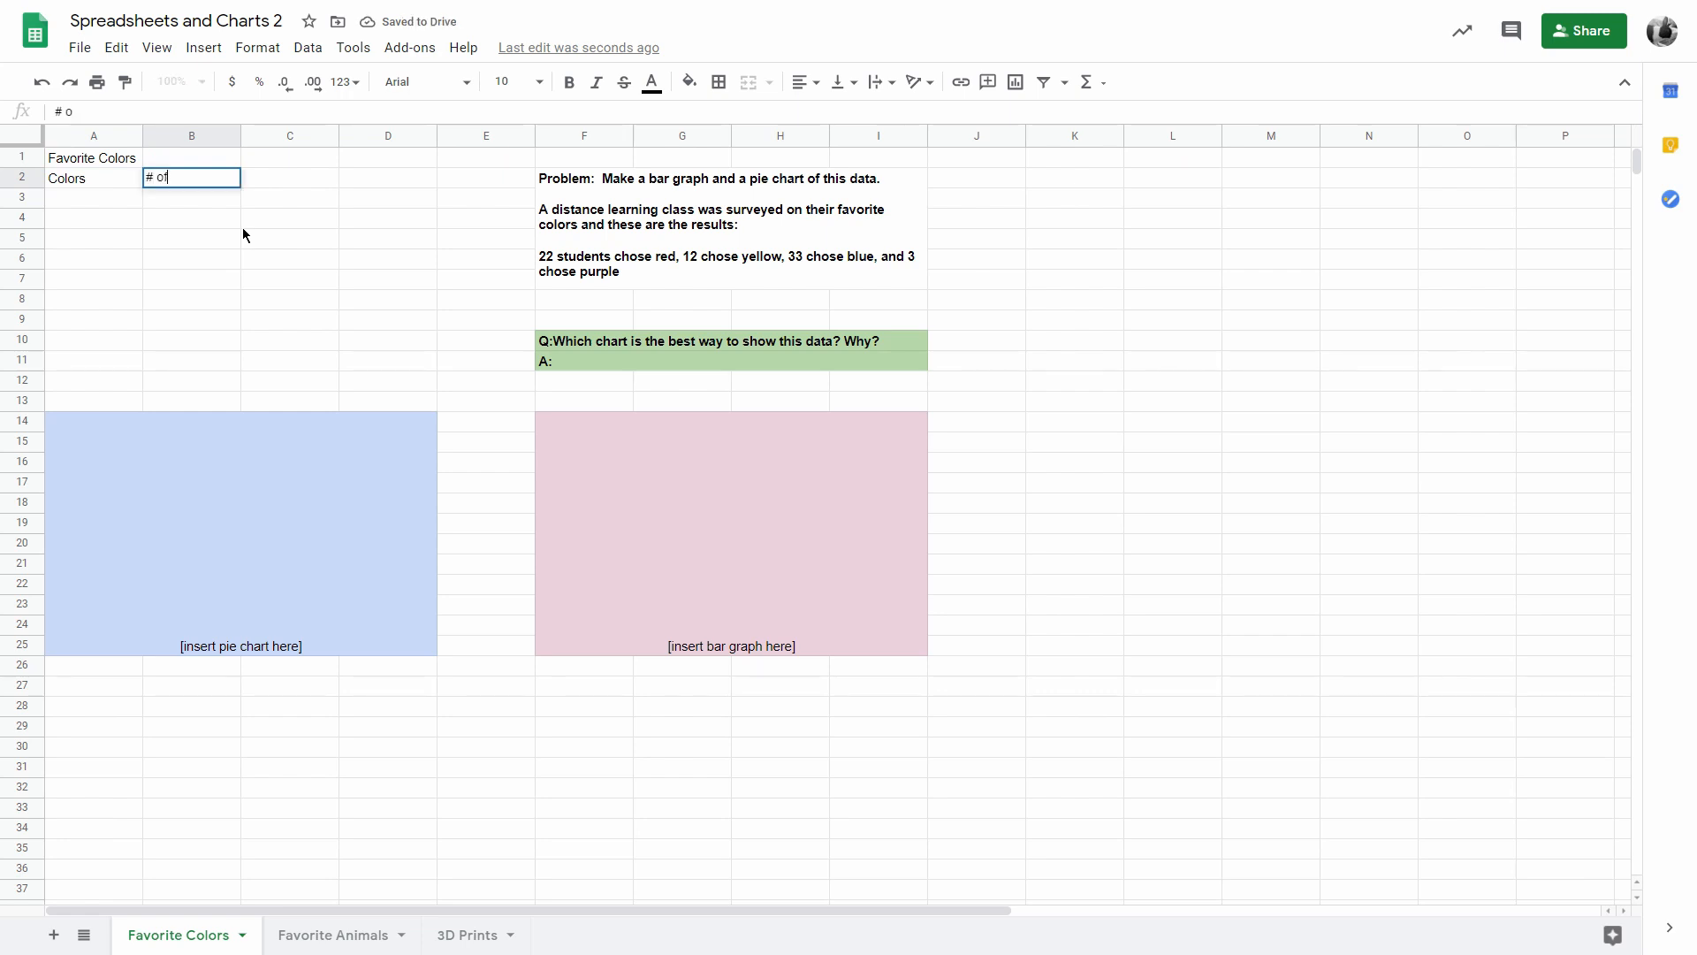
pyautogui.write(' Students')
pyautogui.press('Return')
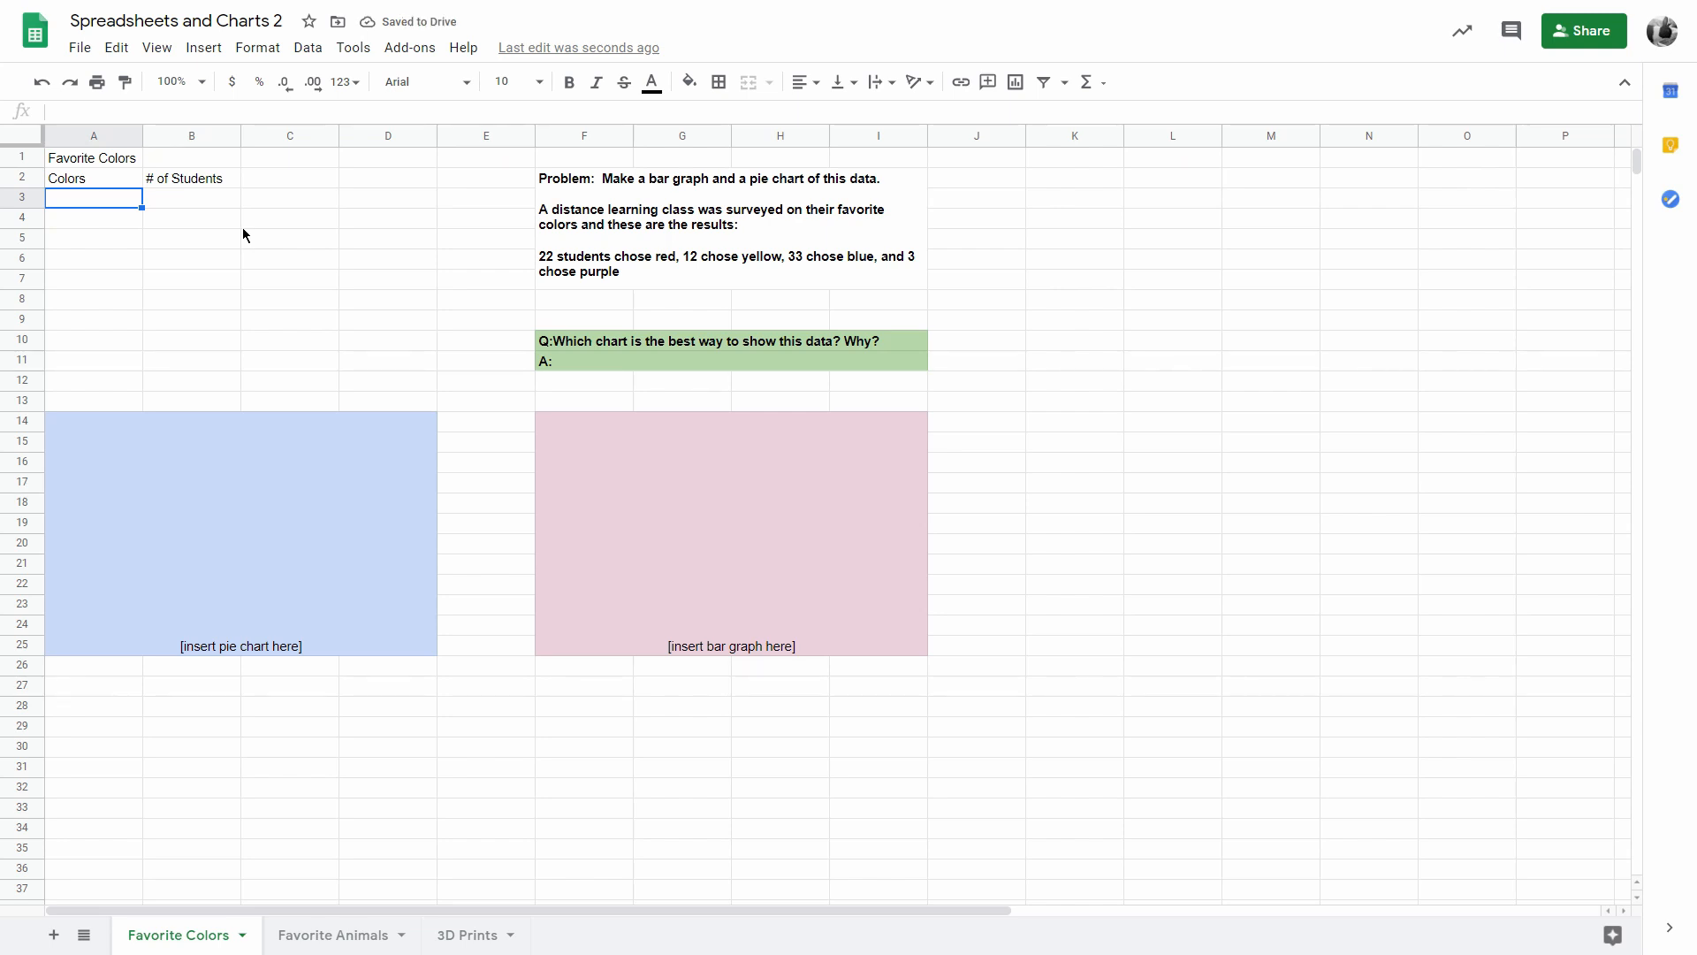
# Step: Fill in the first two data rows below the headings: Red with 22 and Yellow with 12
pyautogui.write('Red')
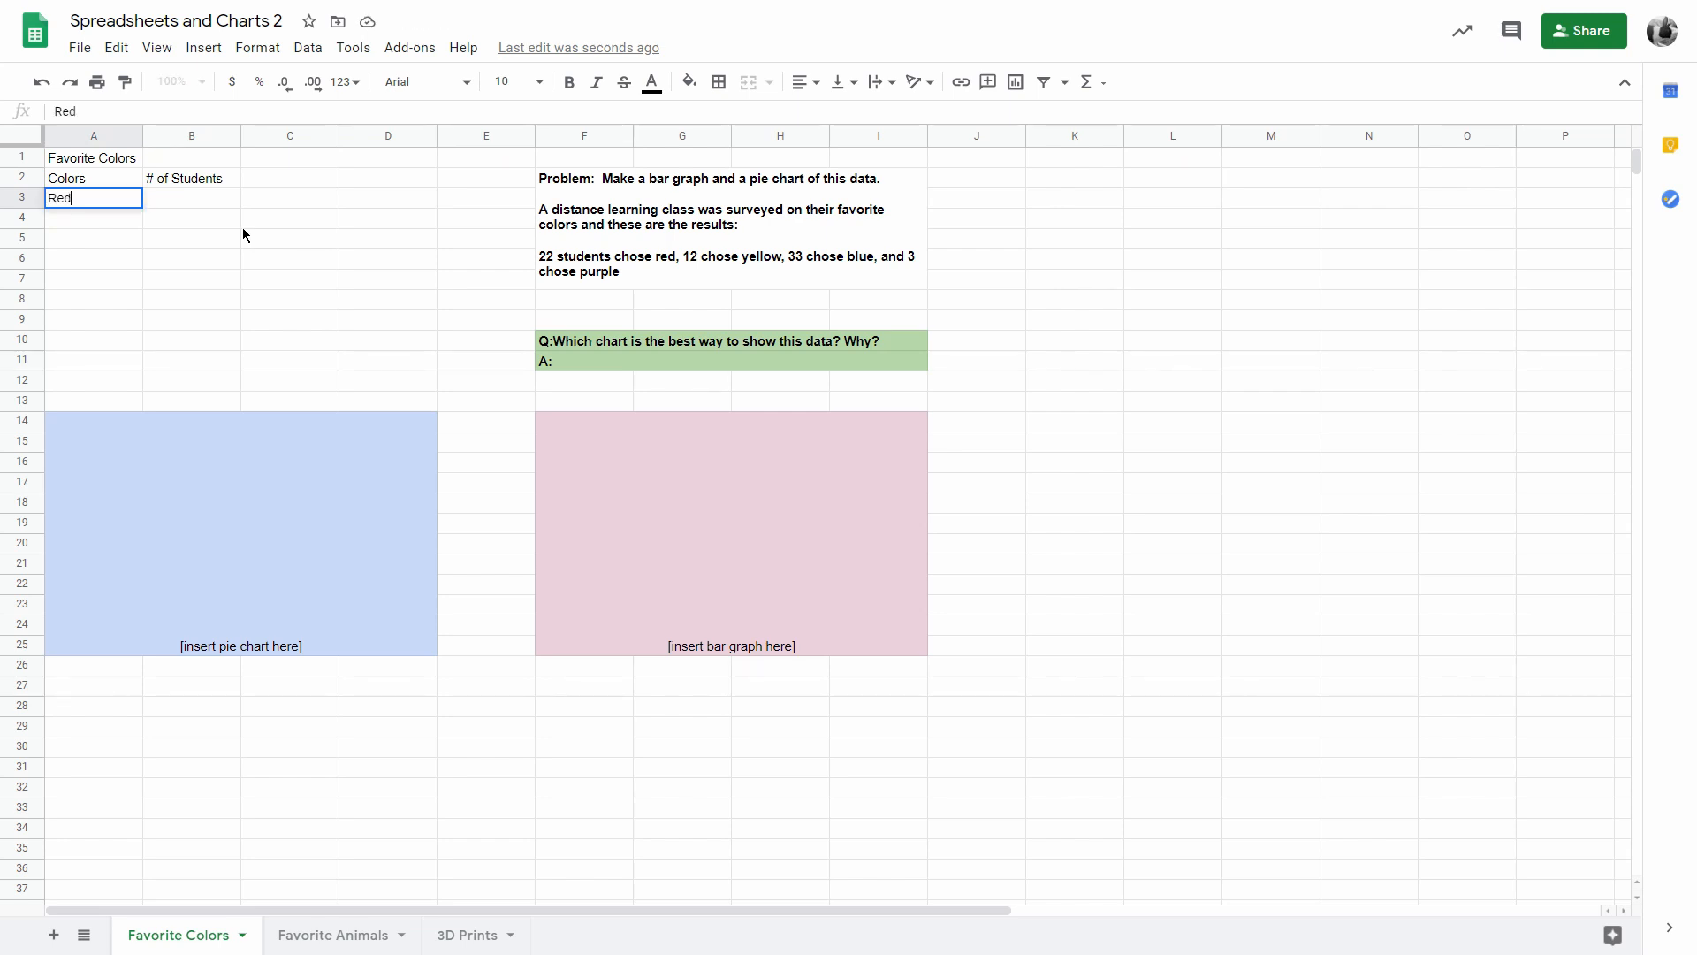
pyautogui.press('Tab')
pyautogui.write('22')
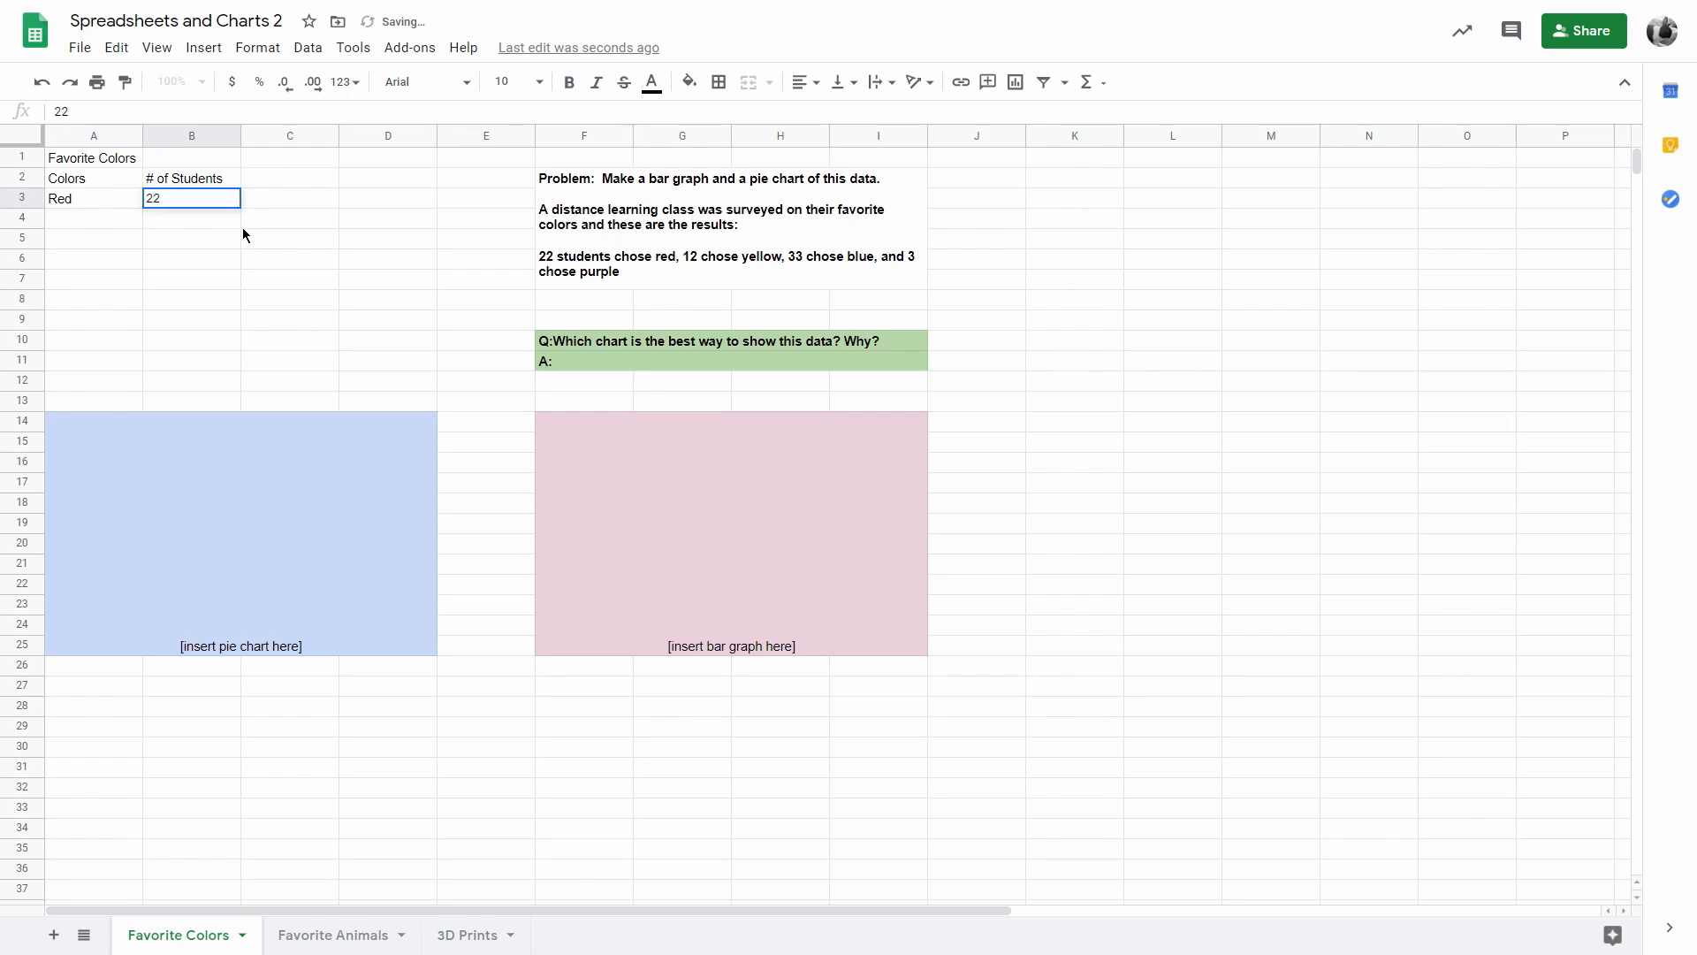
pyautogui.press('Return')
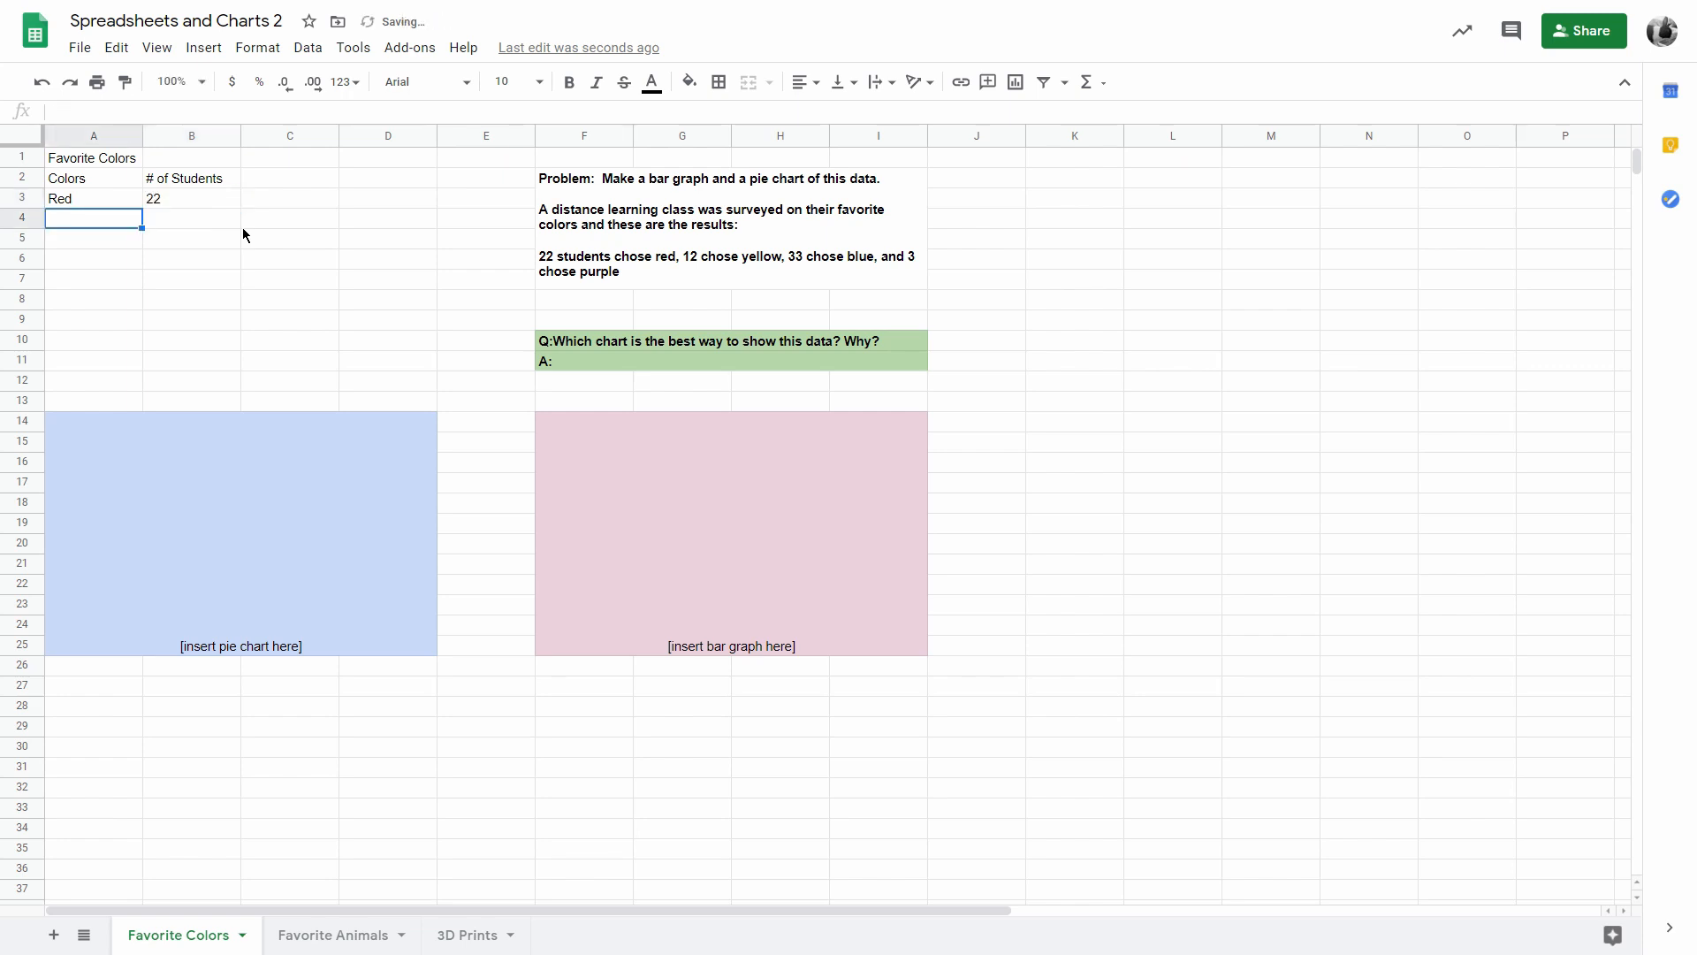
pyautogui.write('Yellow')
pyautogui.press('Tab')
pyautogui.write('1')
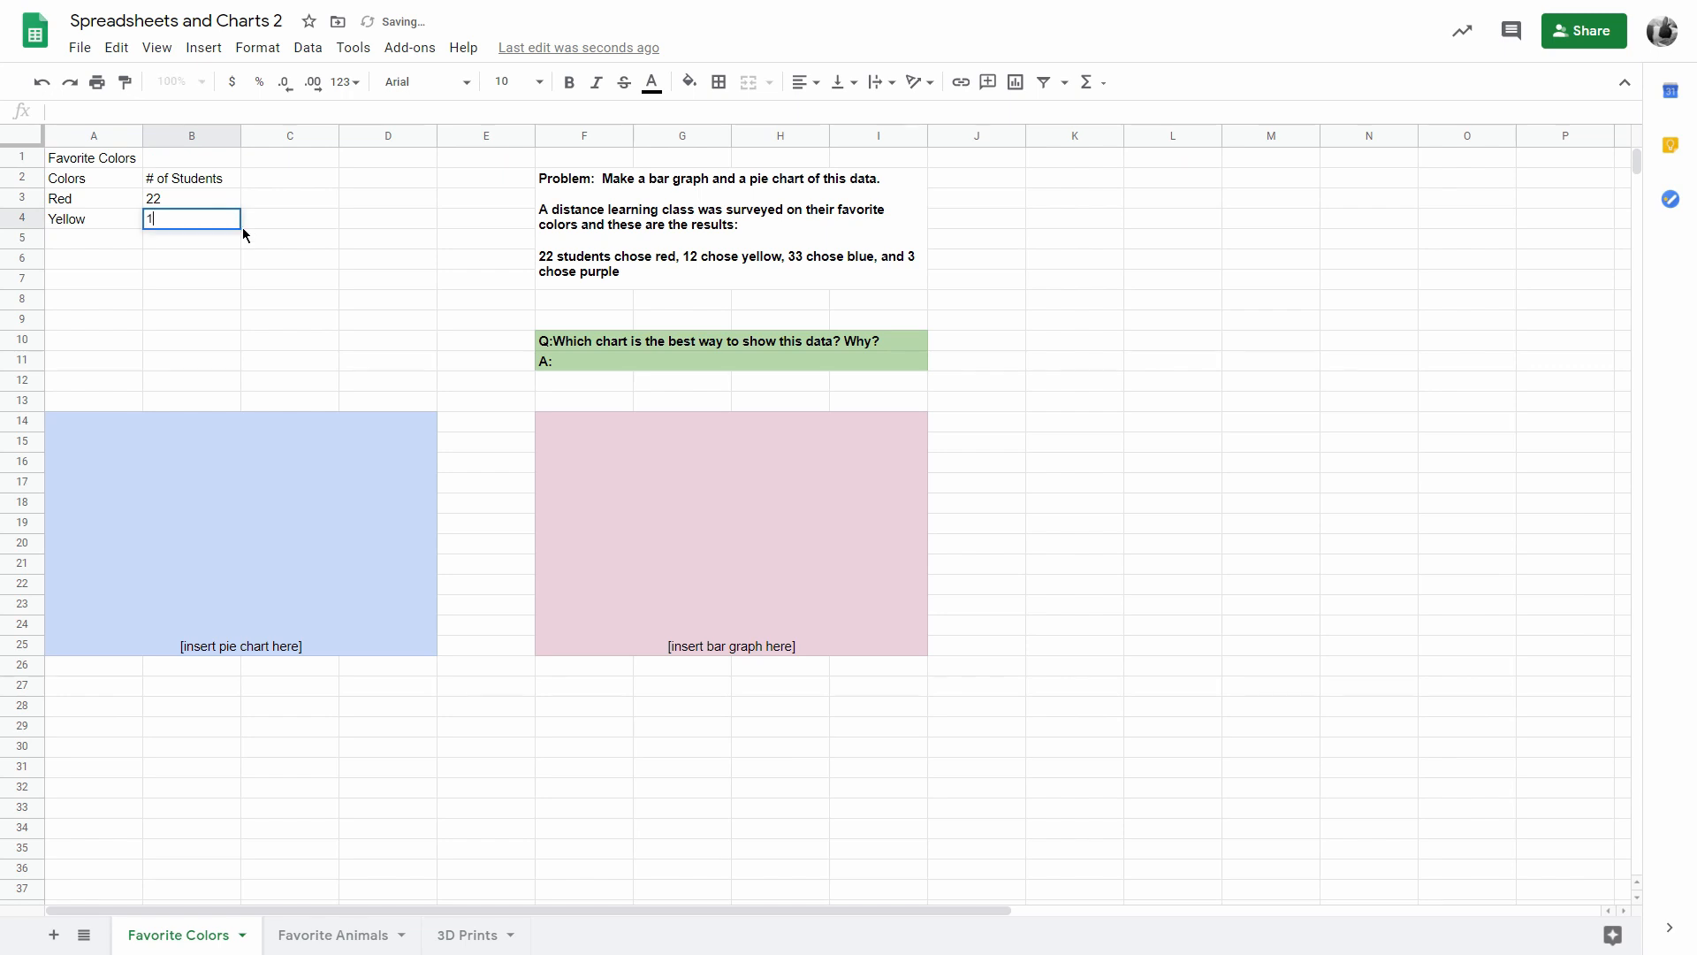
pyautogui.write('2')
pyautogui.press('Return')
# Step: Add the remaining two data rows in A5:B6: Blue with 33 and Purple with 3
pyautogui.write('Blue')
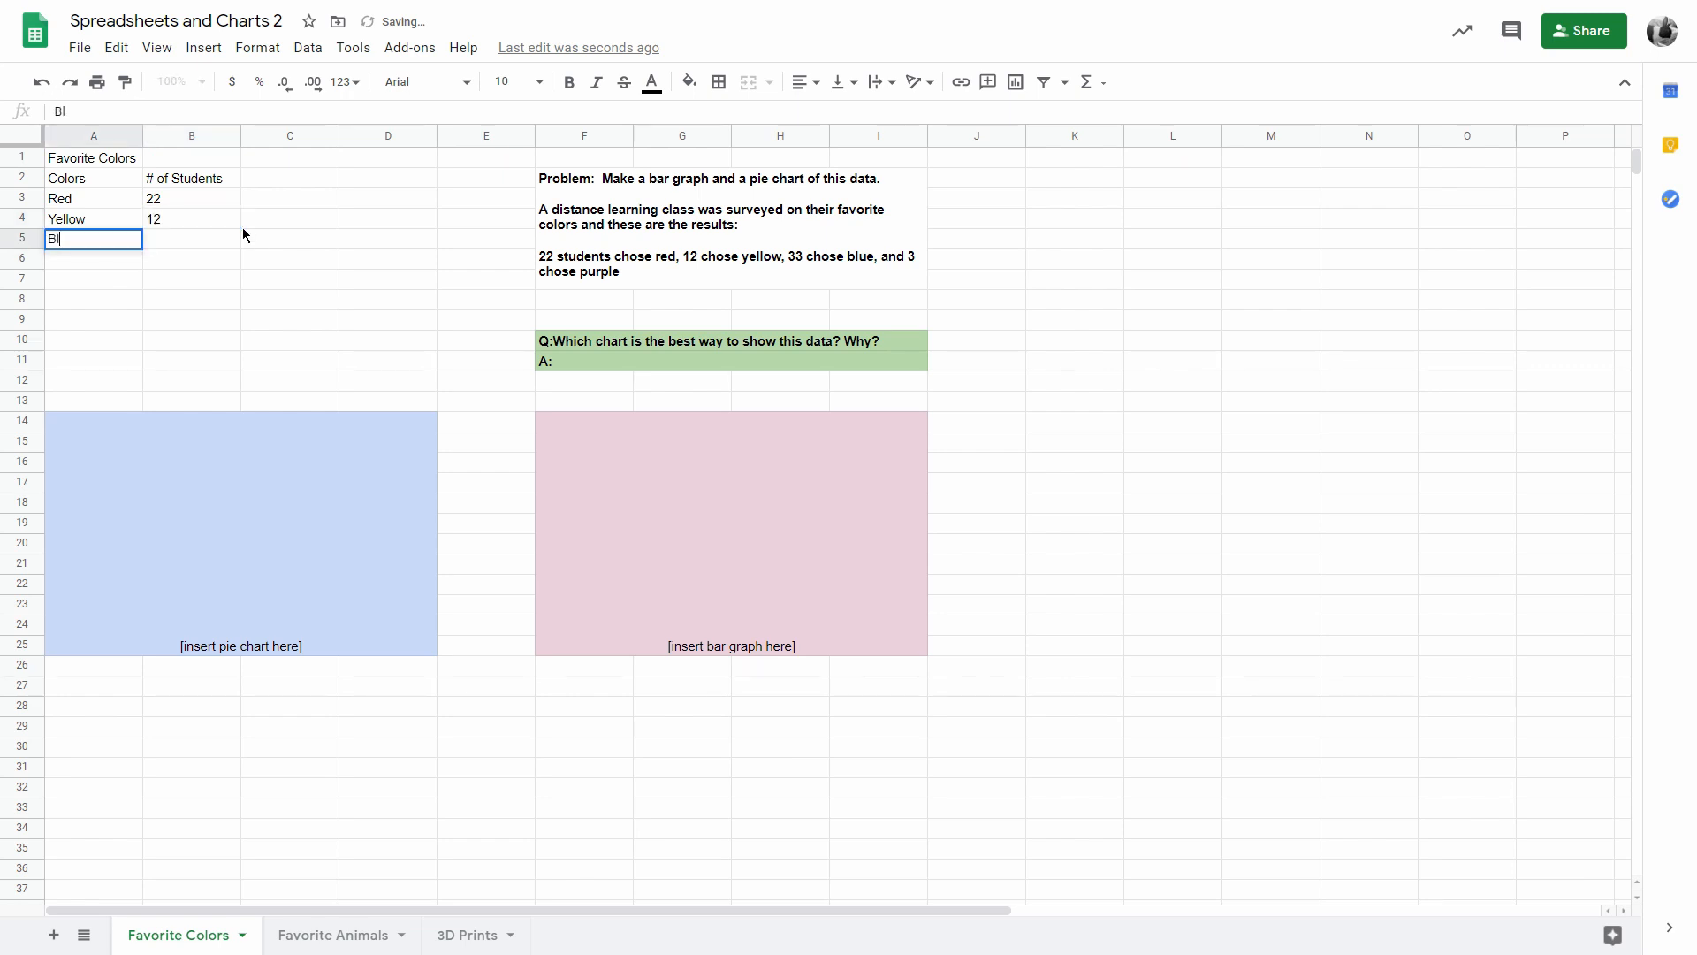
pyautogui.press('Tab')
pyautogui.write('33')
pyautogui.press('Return')
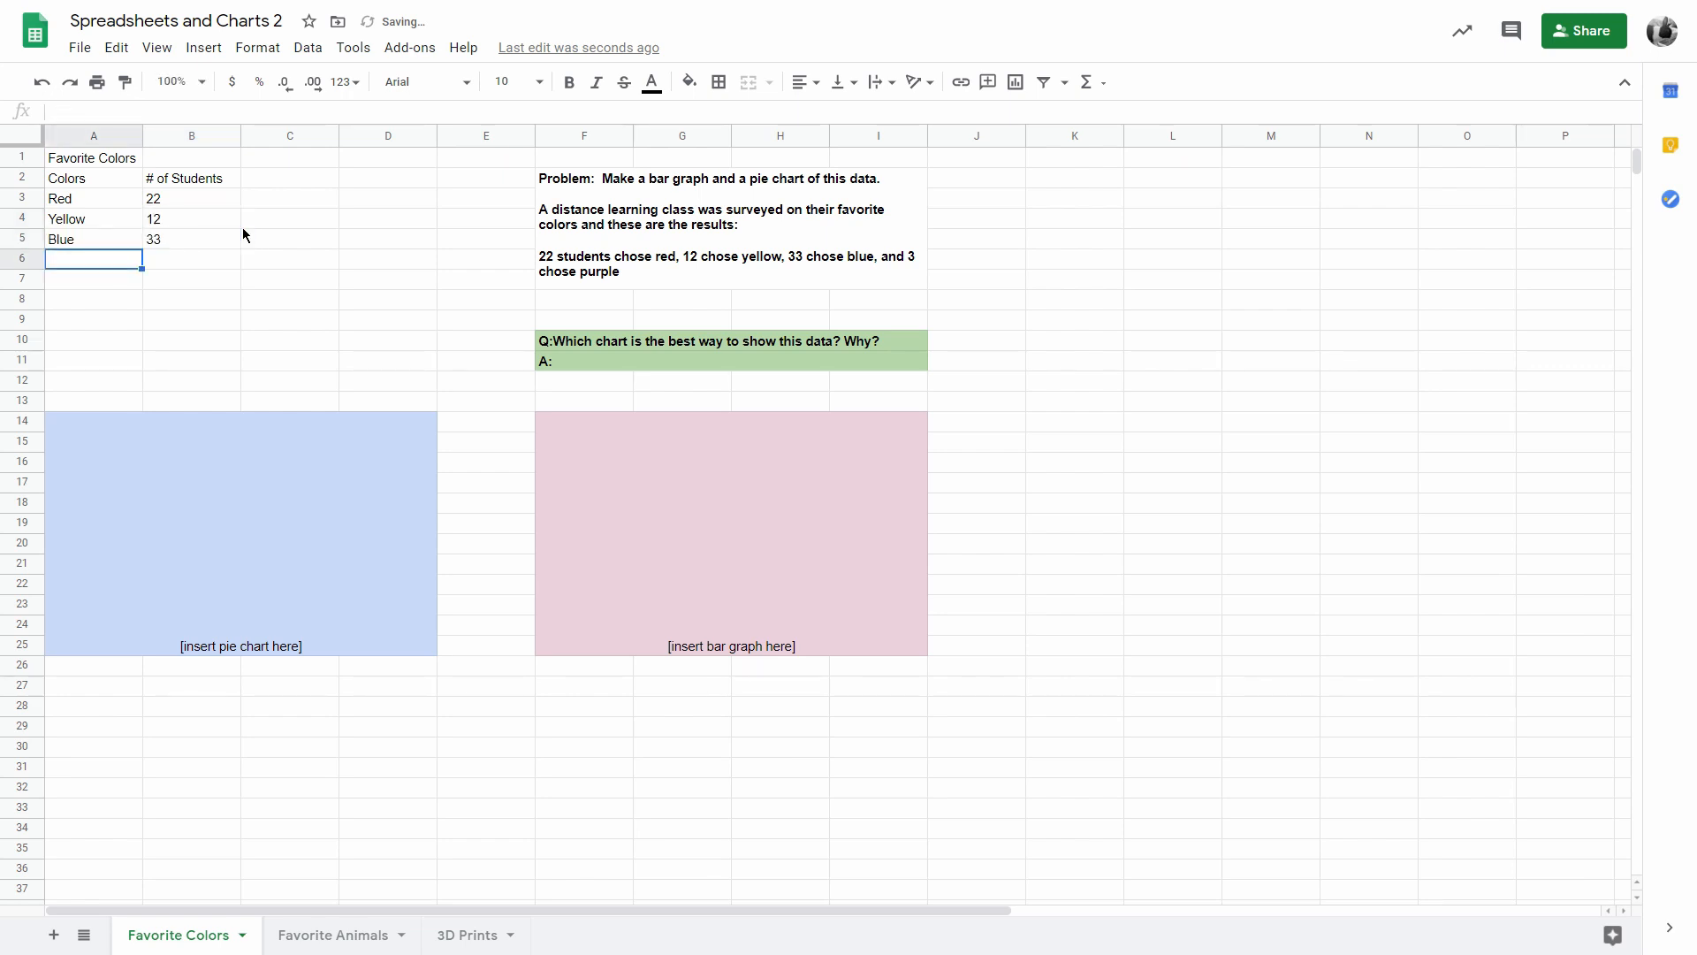
pyautogui.write('Purple')
pyautogui.press('Tab')
pyautogui.write('3')
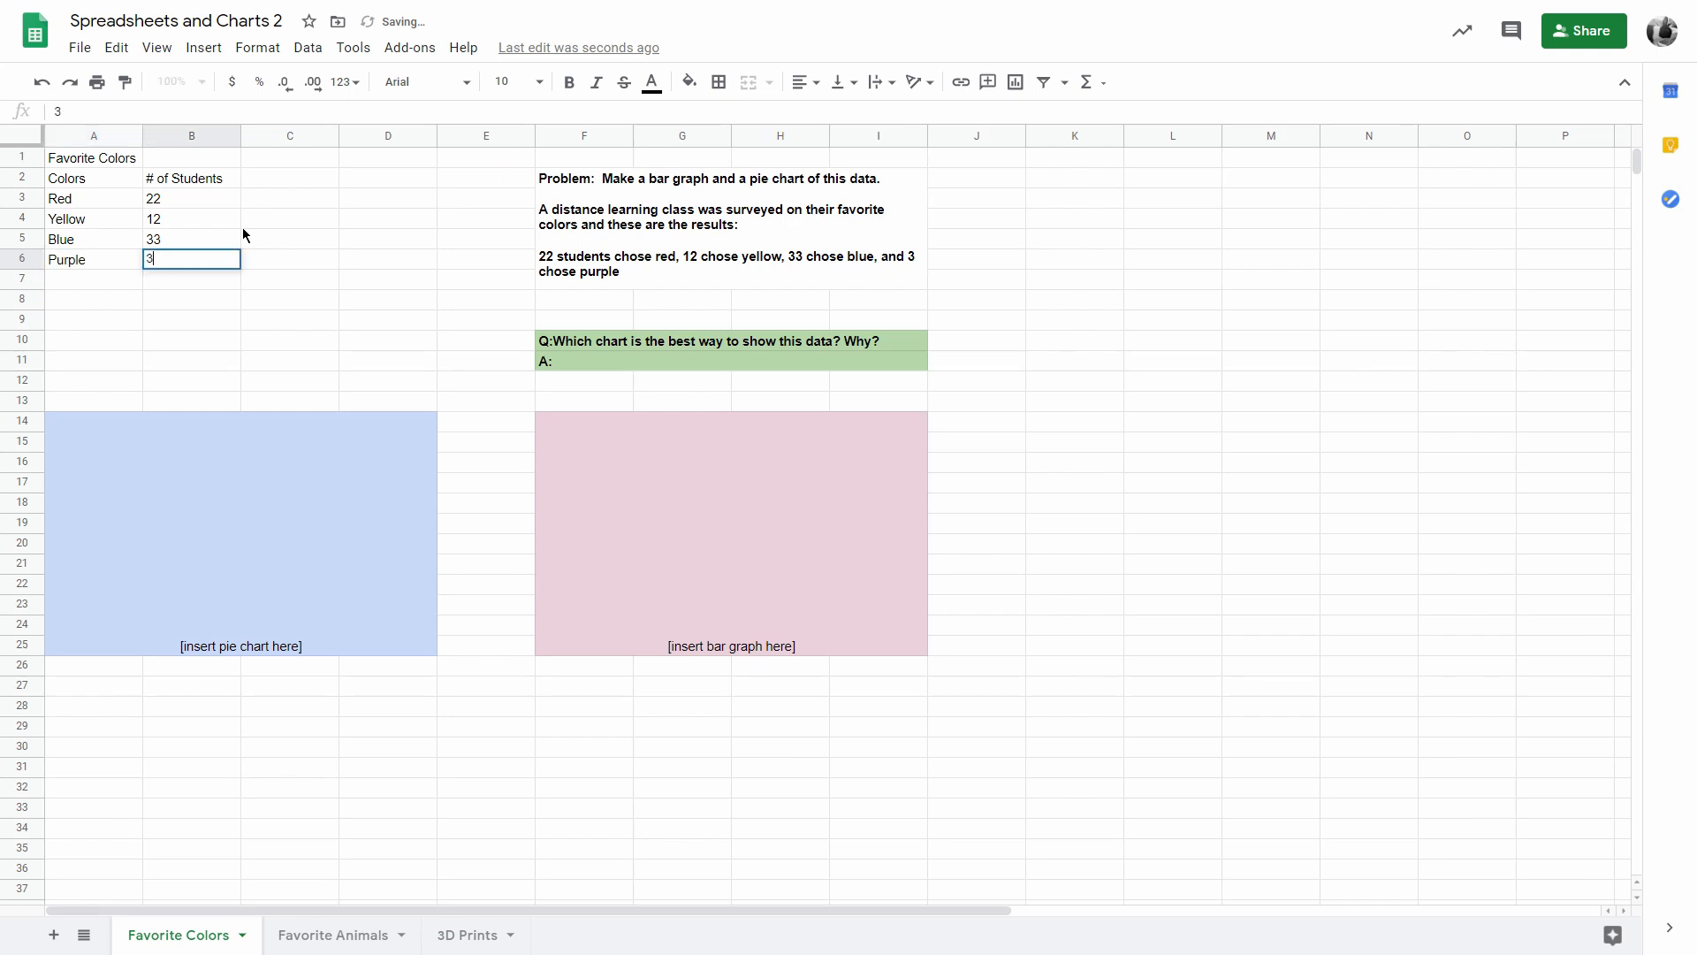
pyautogui.press('Return')
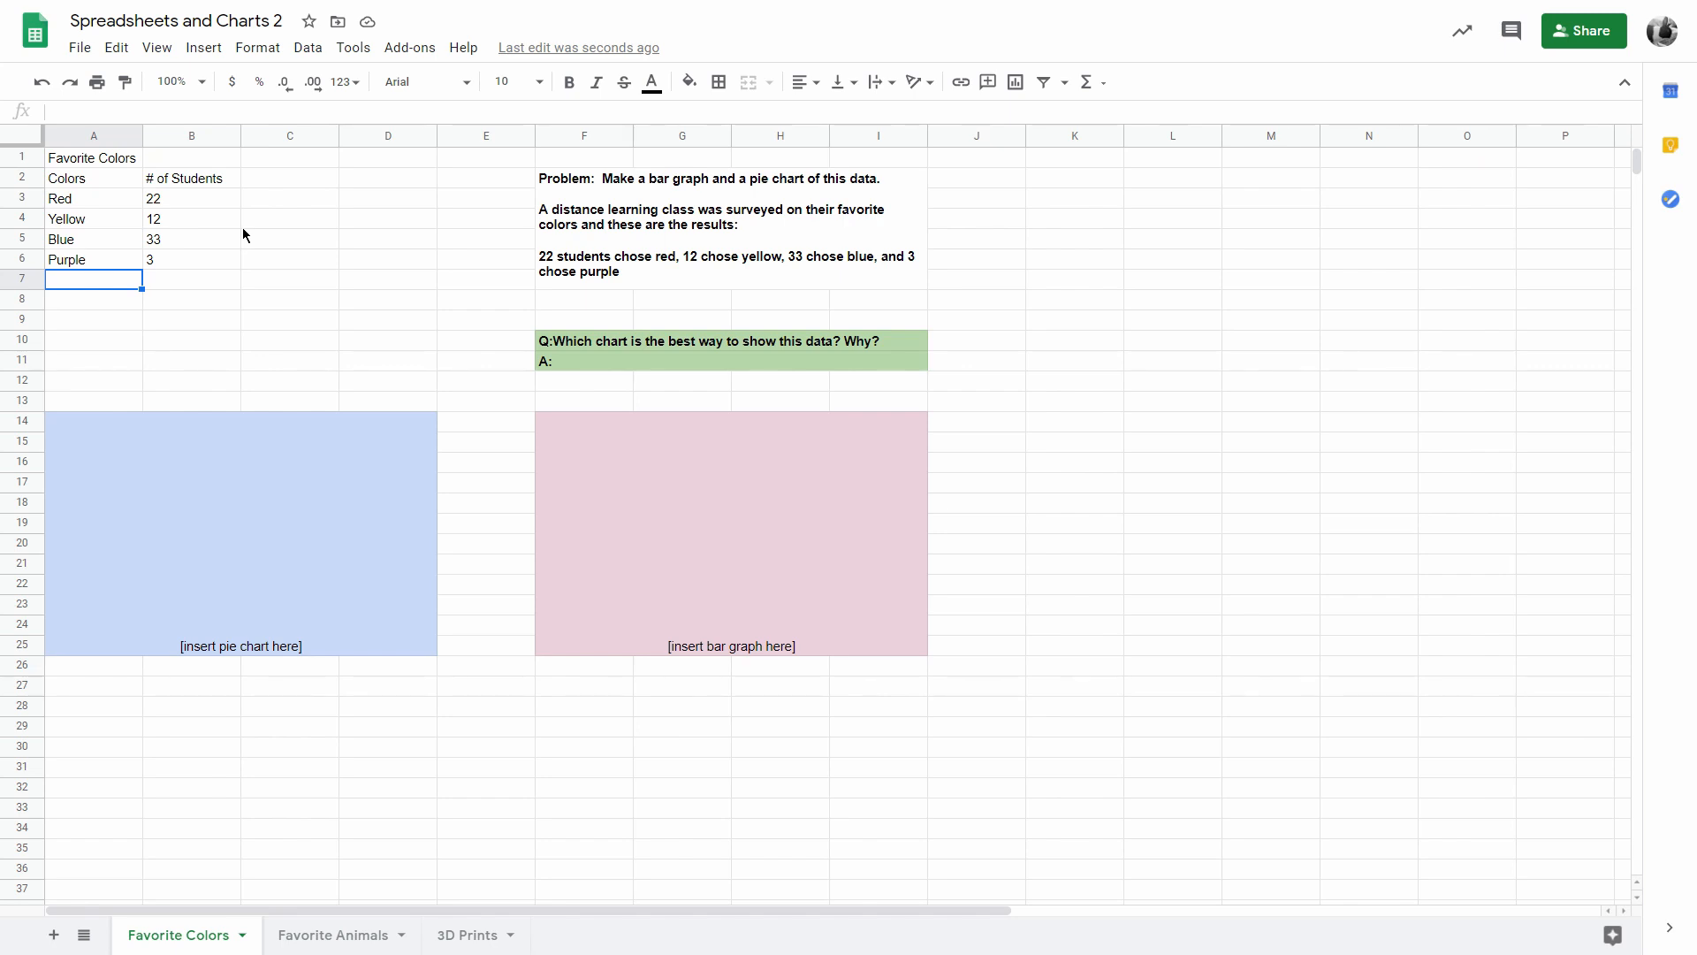
# Step: Center the contents of the whole table, A1:B6, horizontally
pyautogui.click(182, 265)
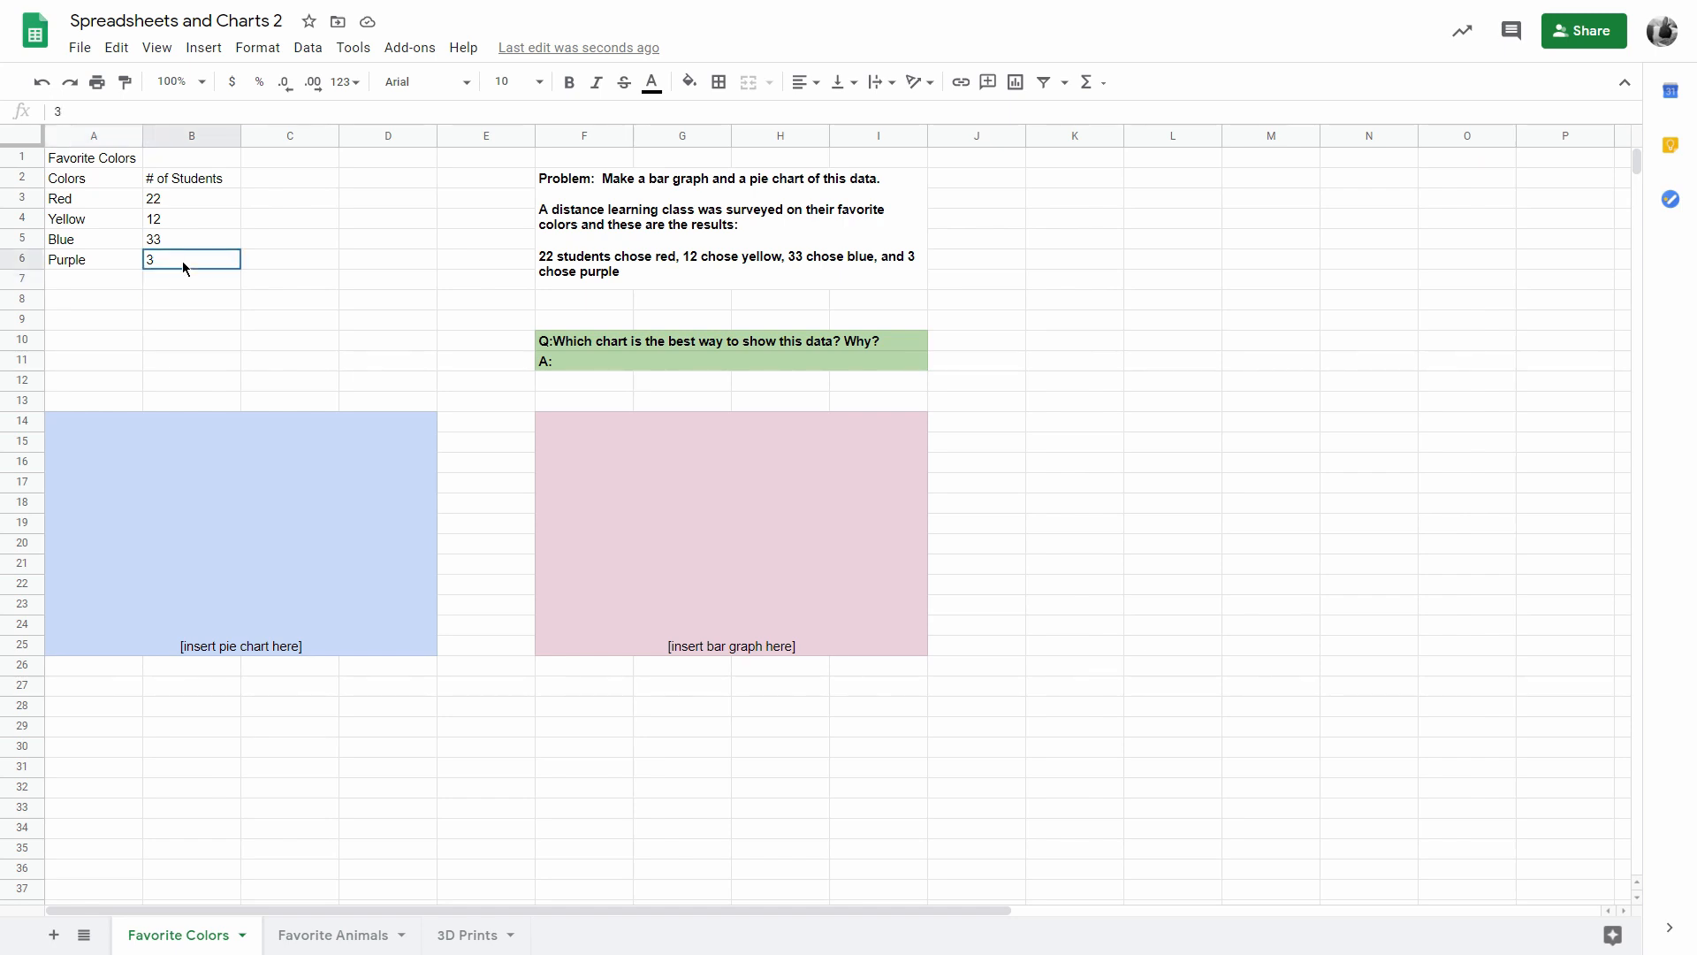
pyautogui.moveTo(182, 258); pyautogui.dragTo(93, 166)
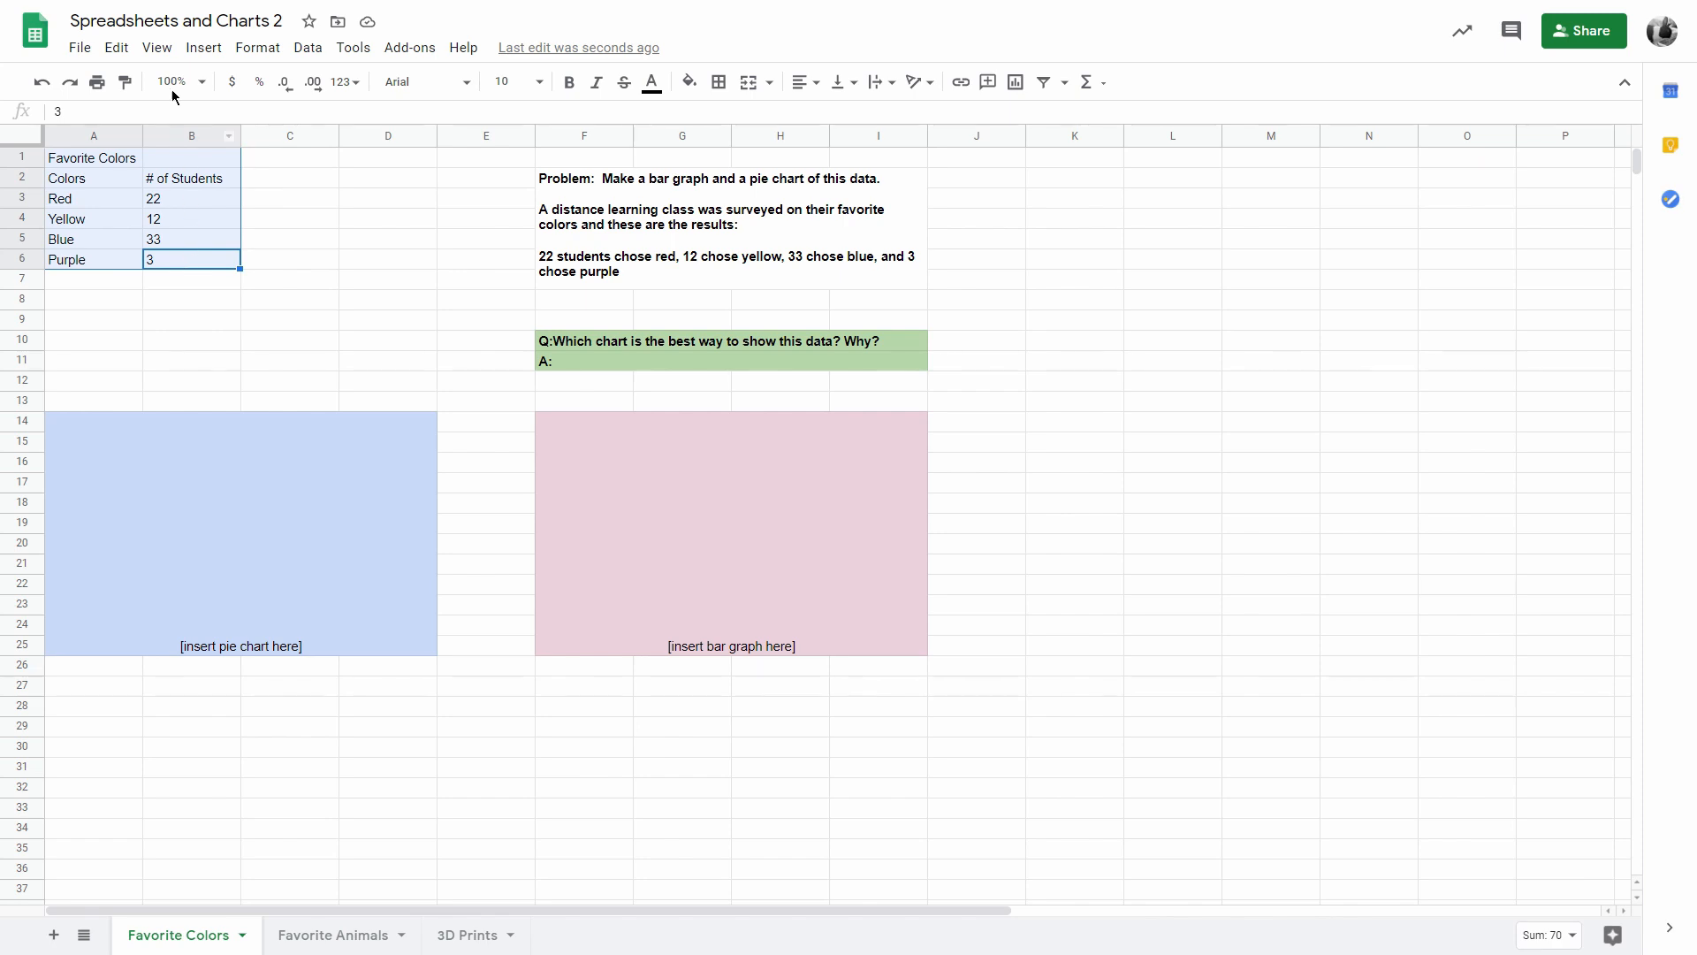
pyautogui.click(814, 90)
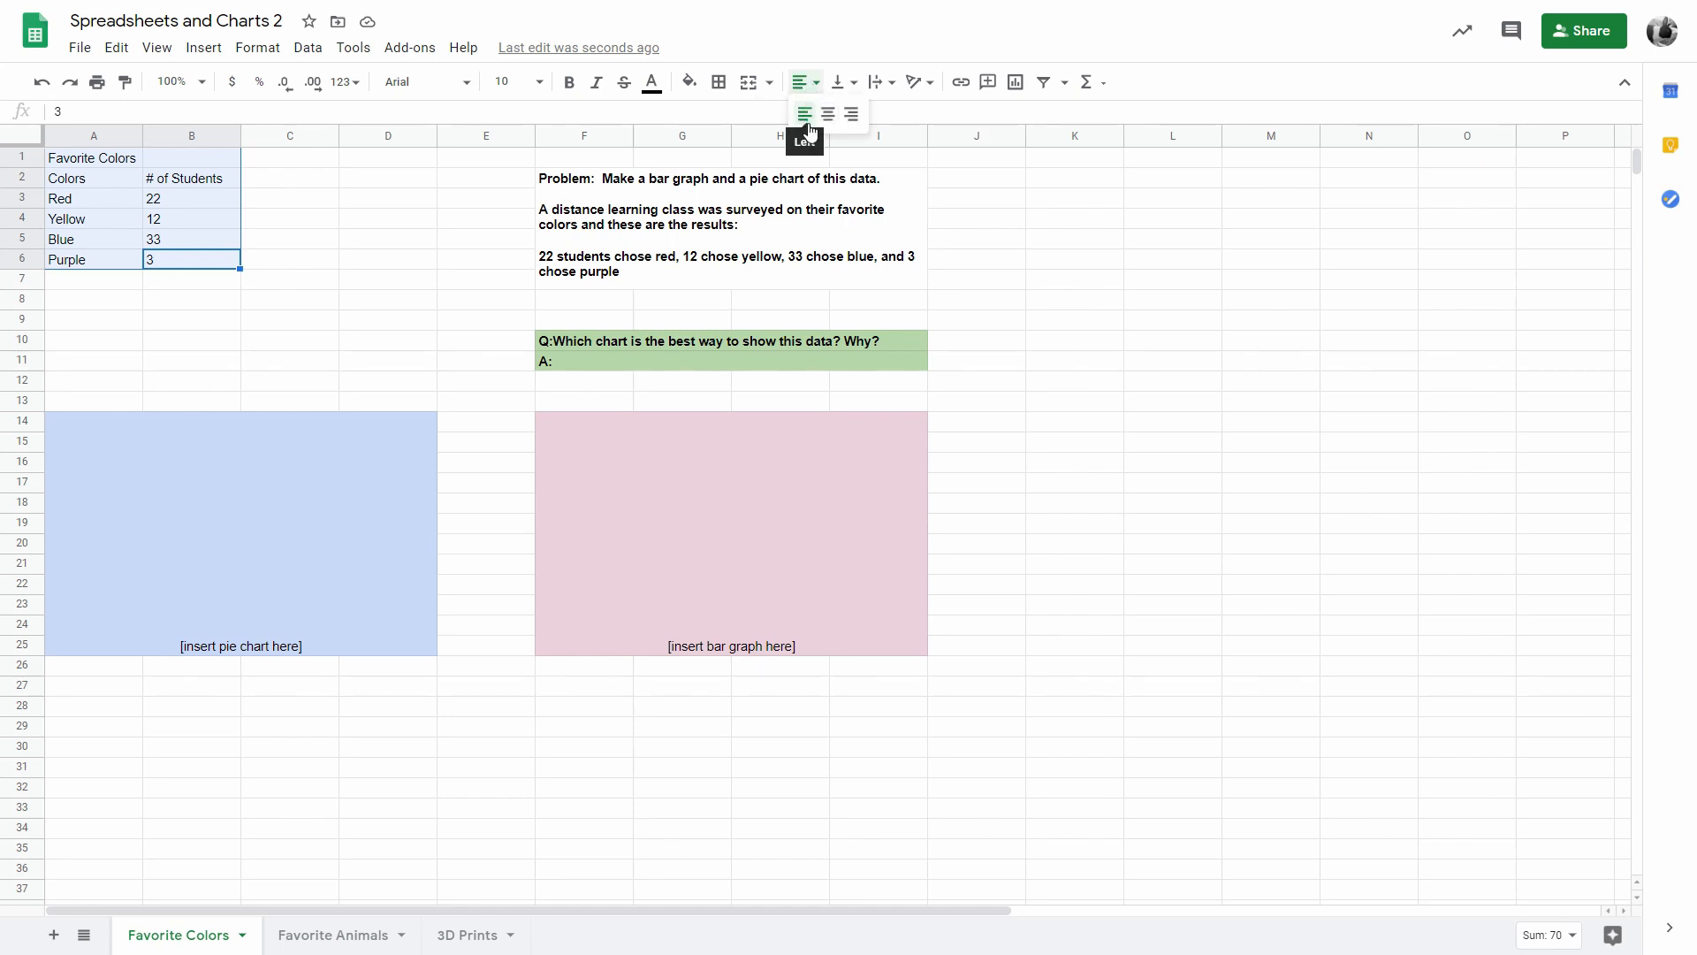
pyautogui.click(828, 114)
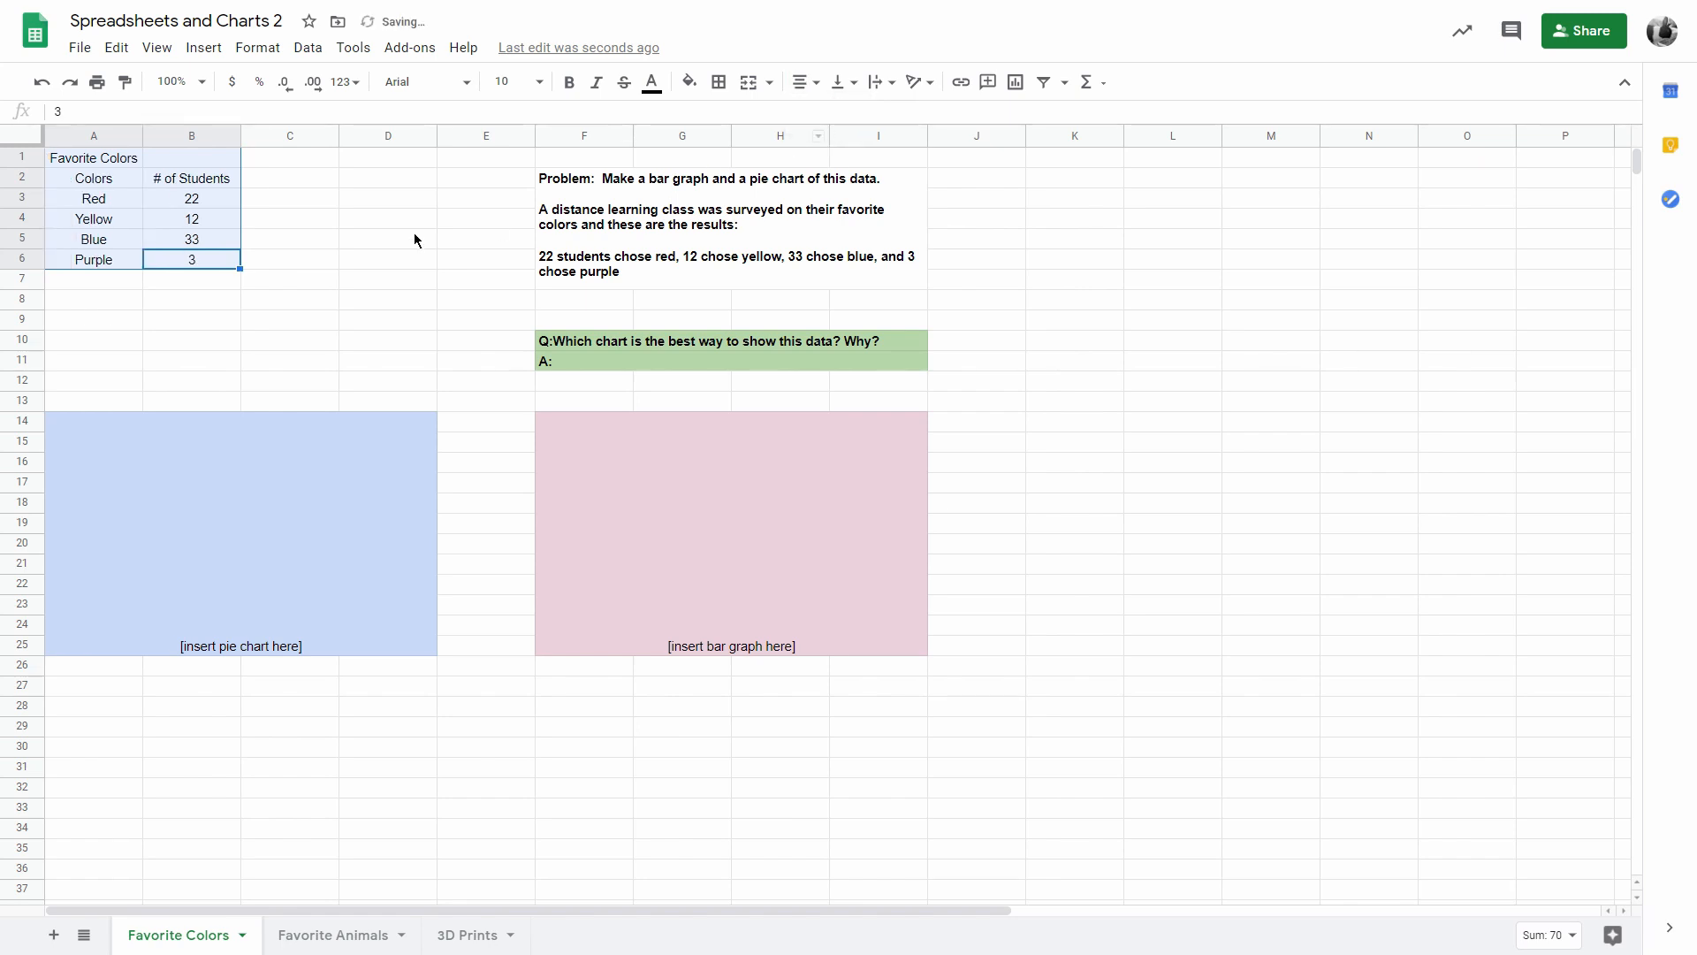
pyautogui.click(236, 279)
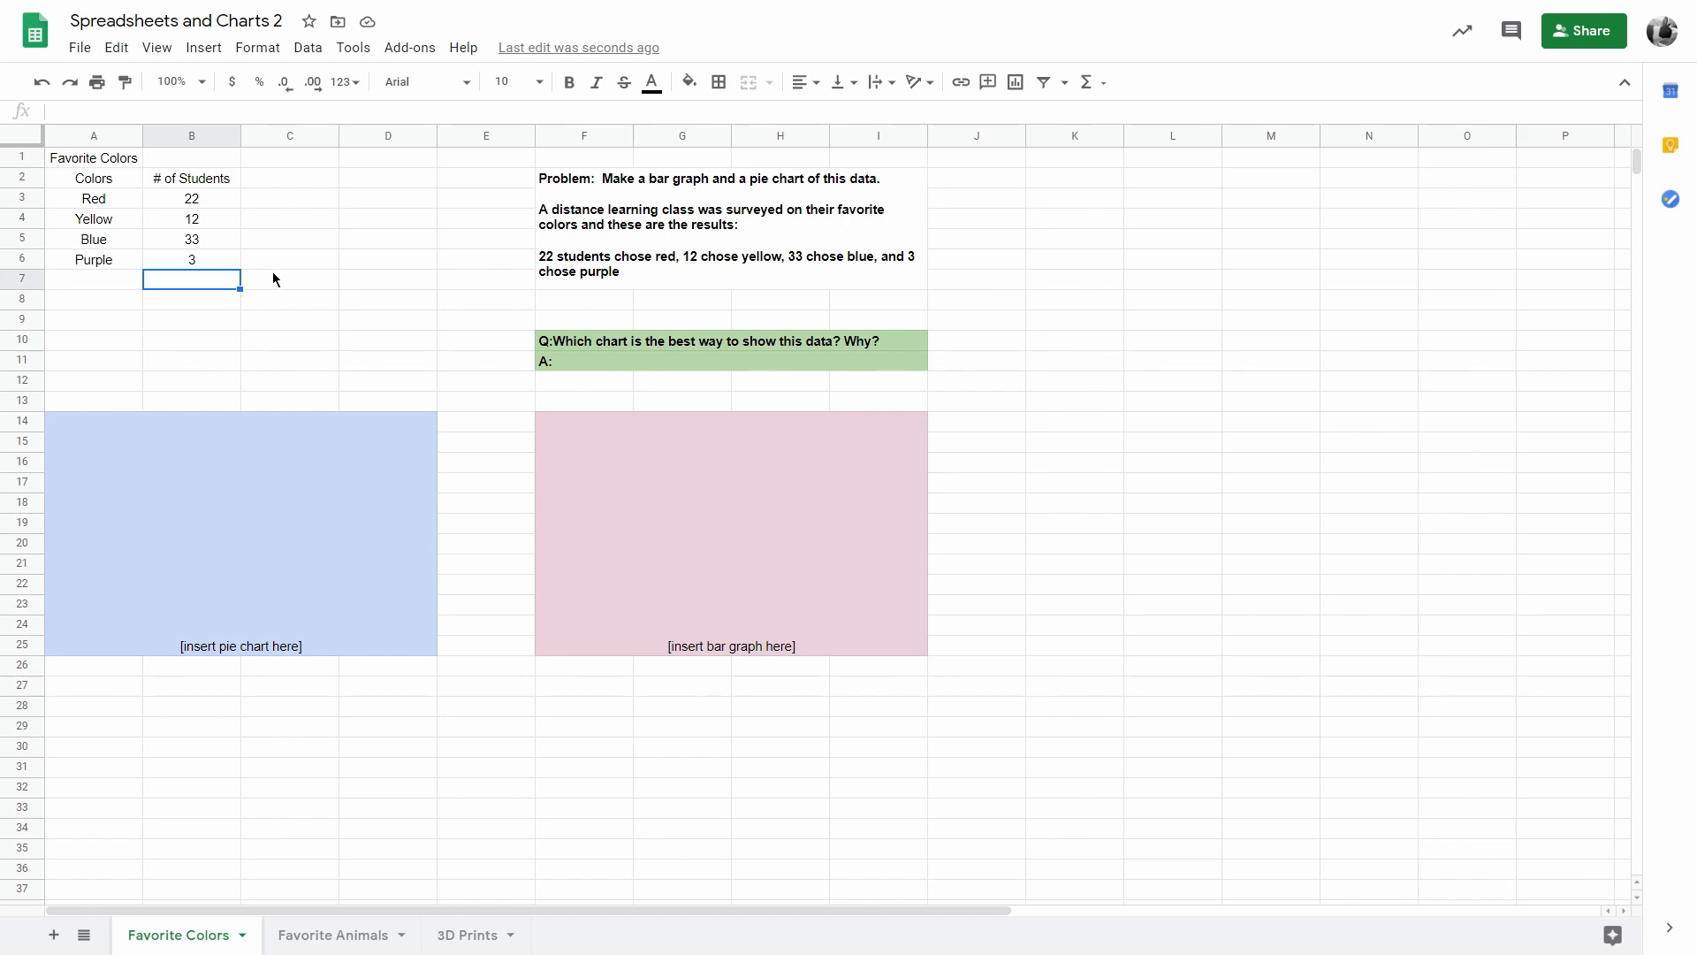
# Step: Merge cells A1 and B1 so the "Favorite Colors" title spans both table columns
pyautogui.click(108, 156)
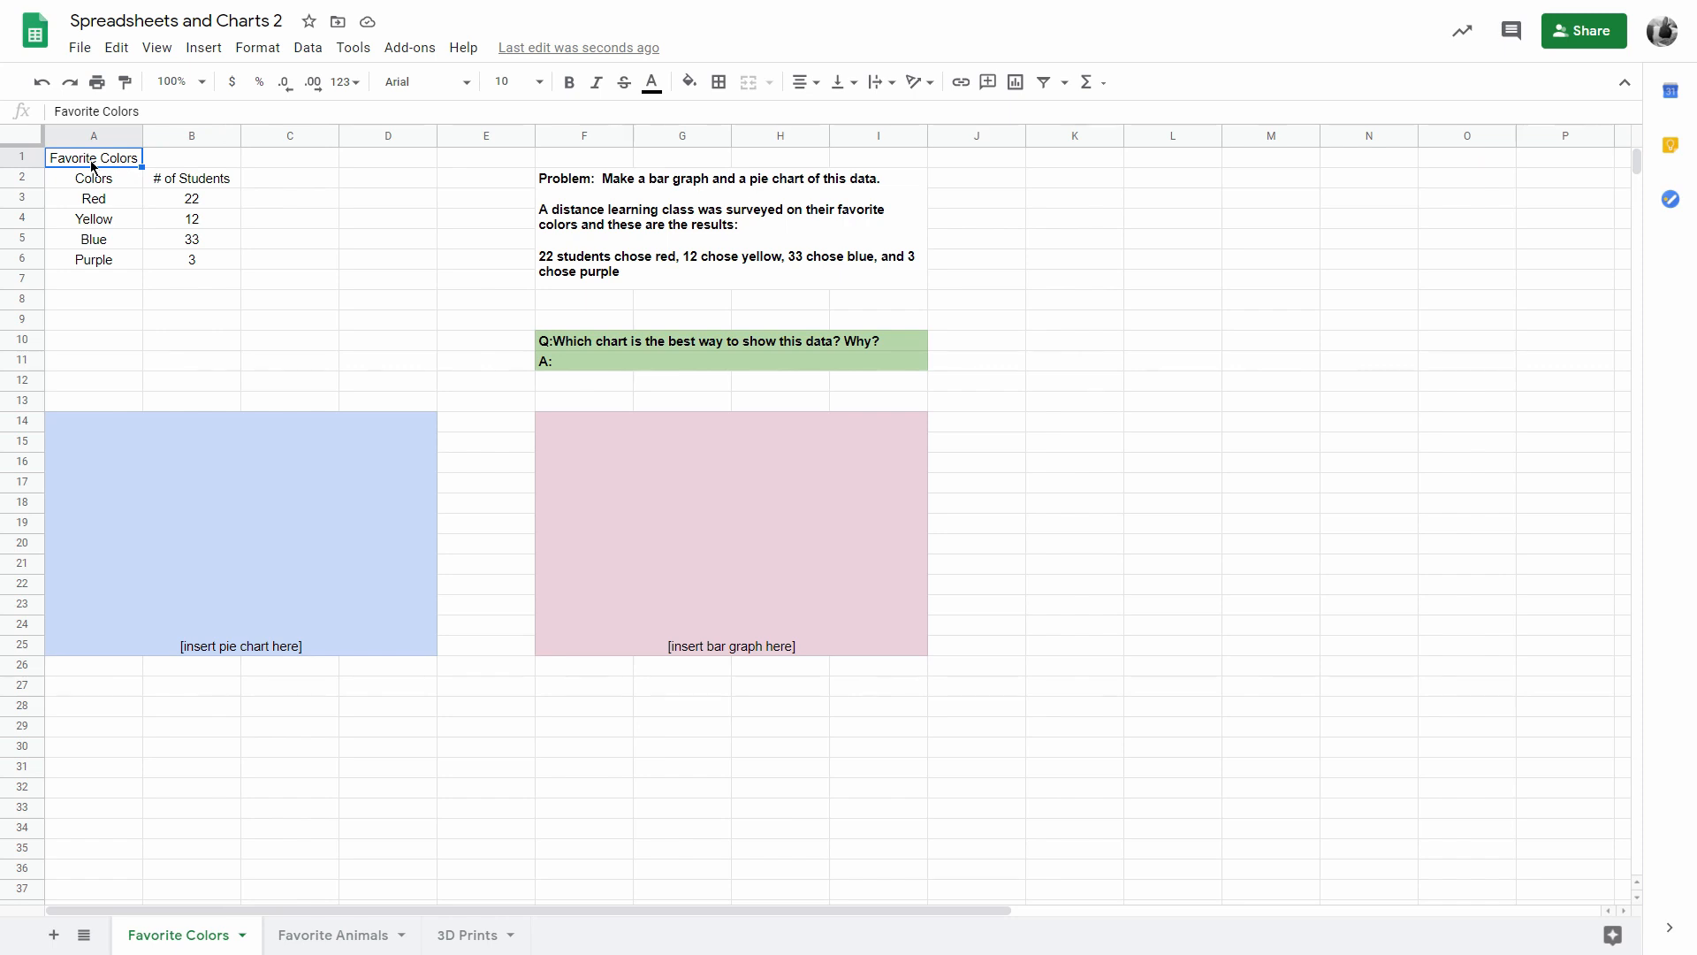
pyautogui.moveTo(93, 166); pyautogui.dragTo(152, 158)
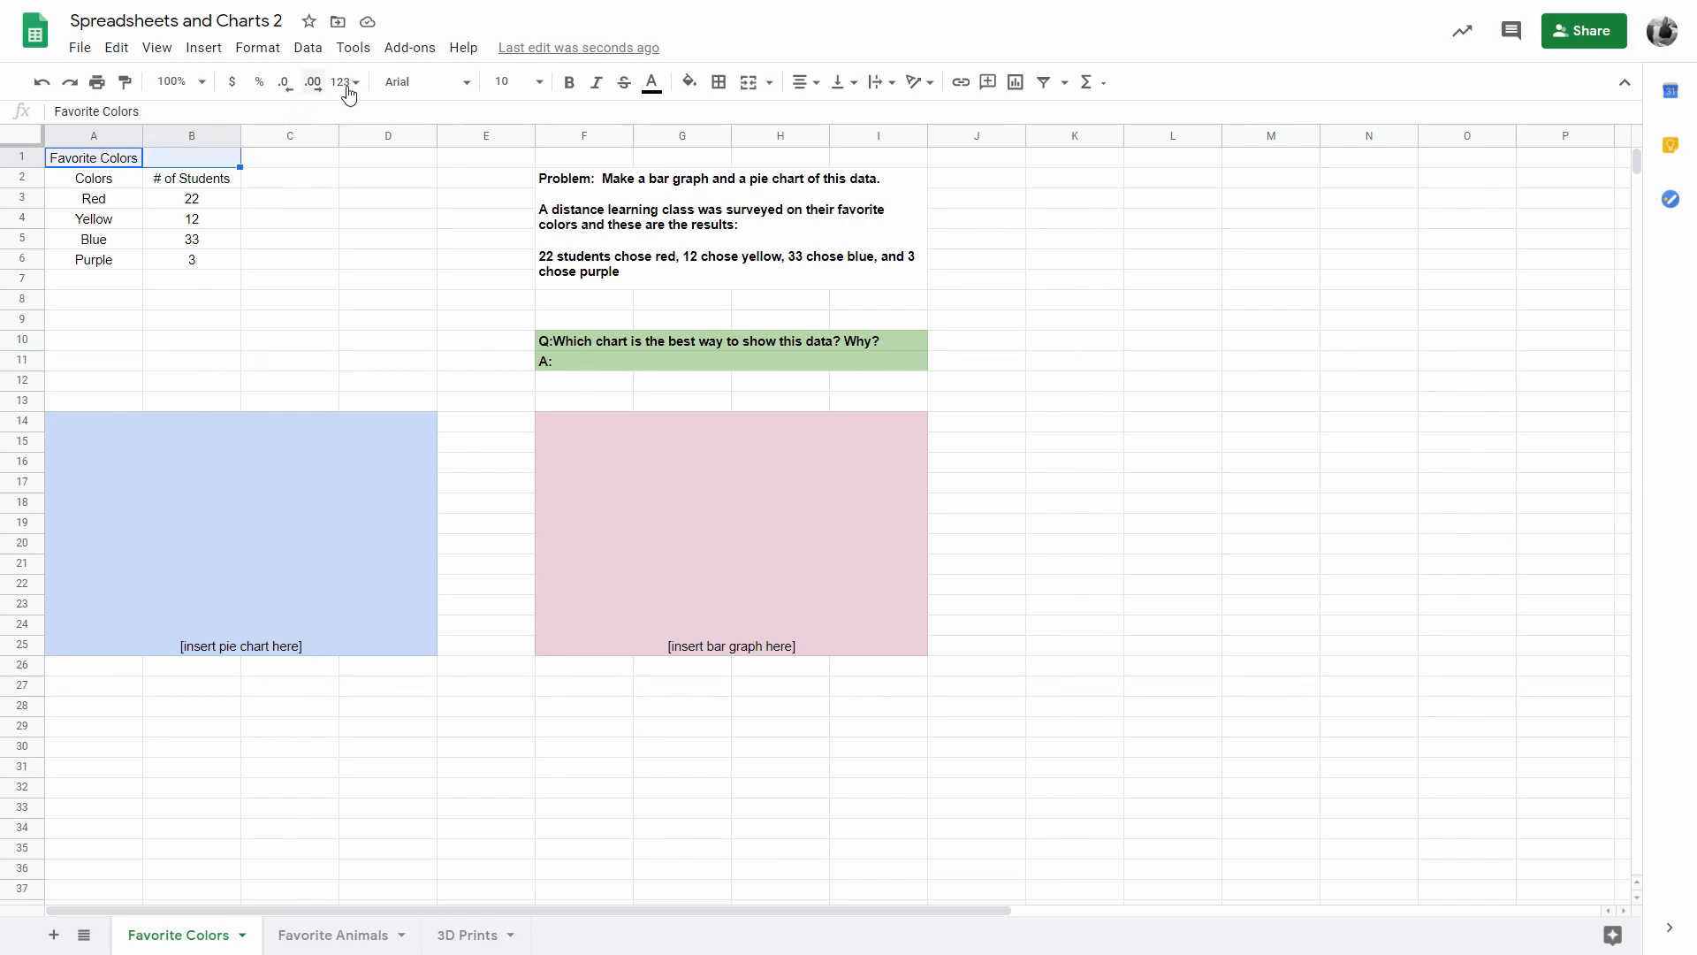
pyautogui.click(756, 89)
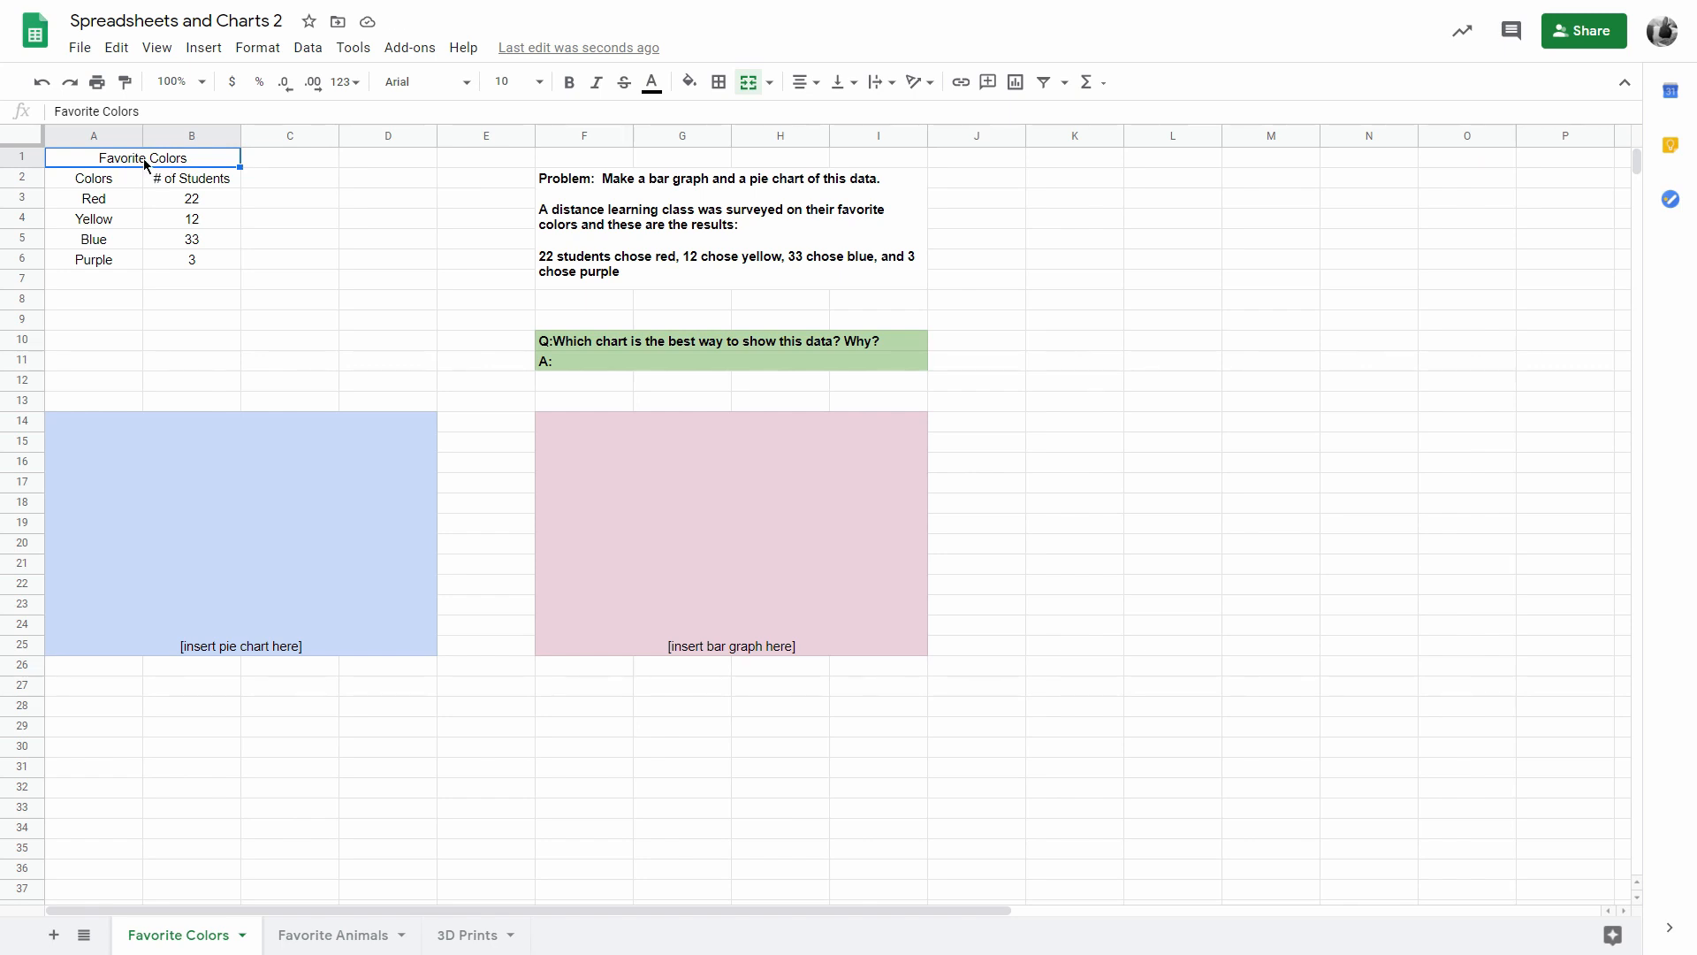
pyautogui.click(283, 220)
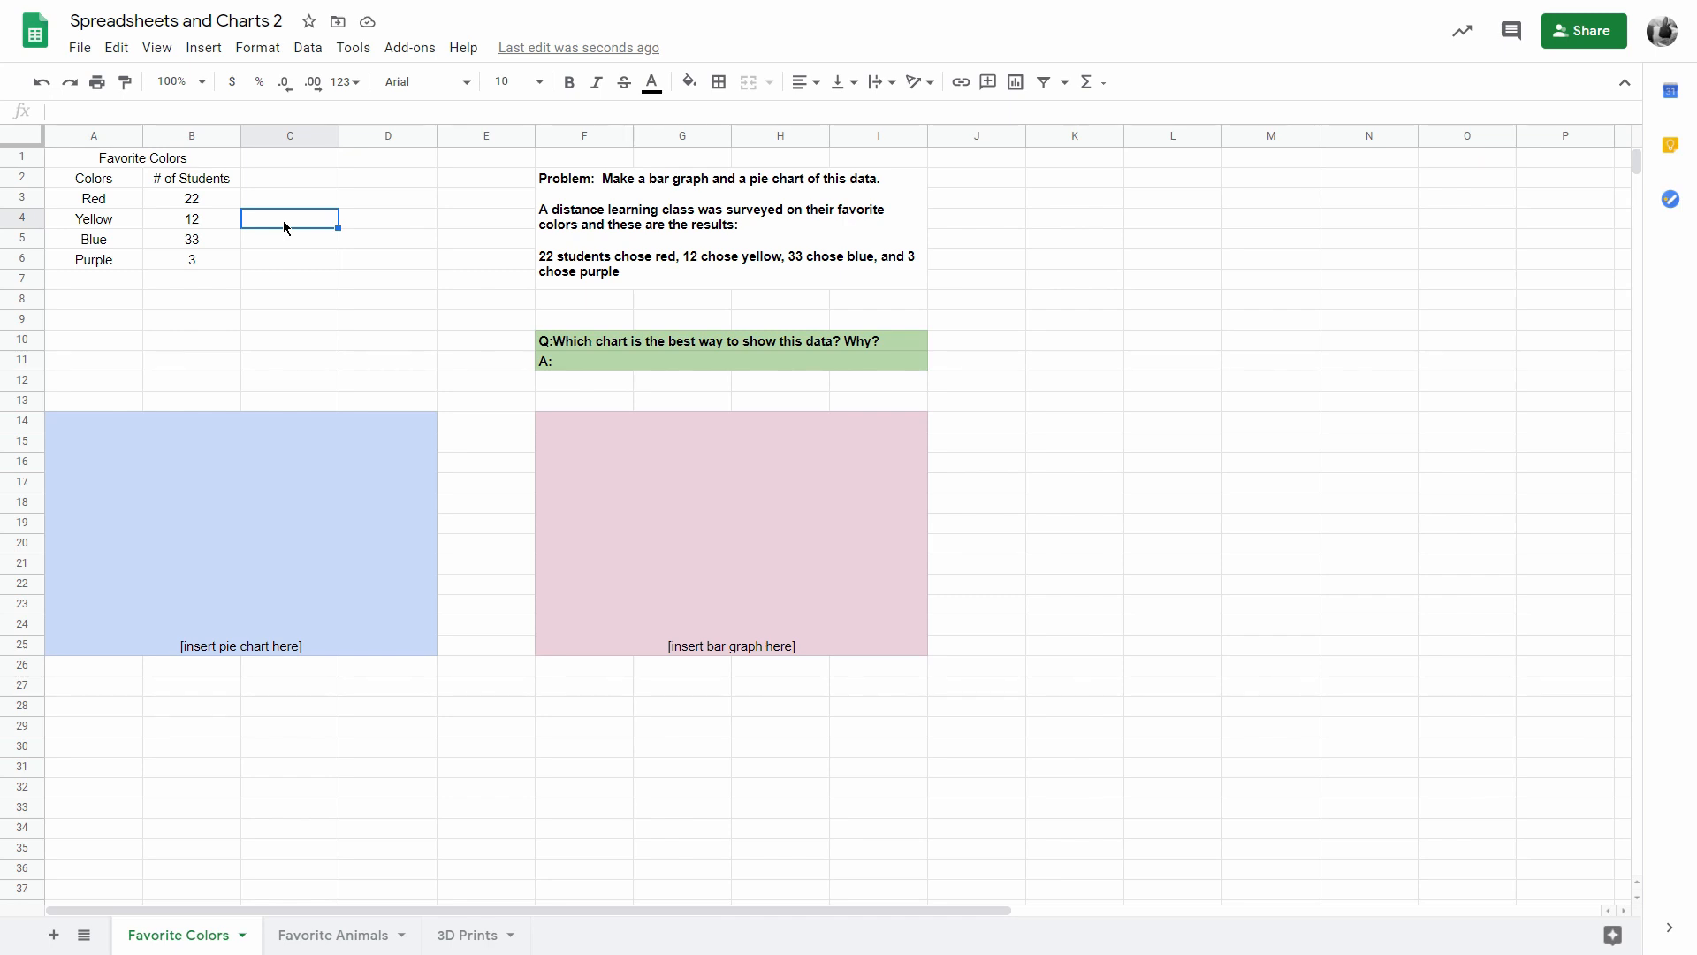
pyautogui.moveTo(168, 177); pyautogui.dragTo(231, 265)
pyautogui.click(177, 180)
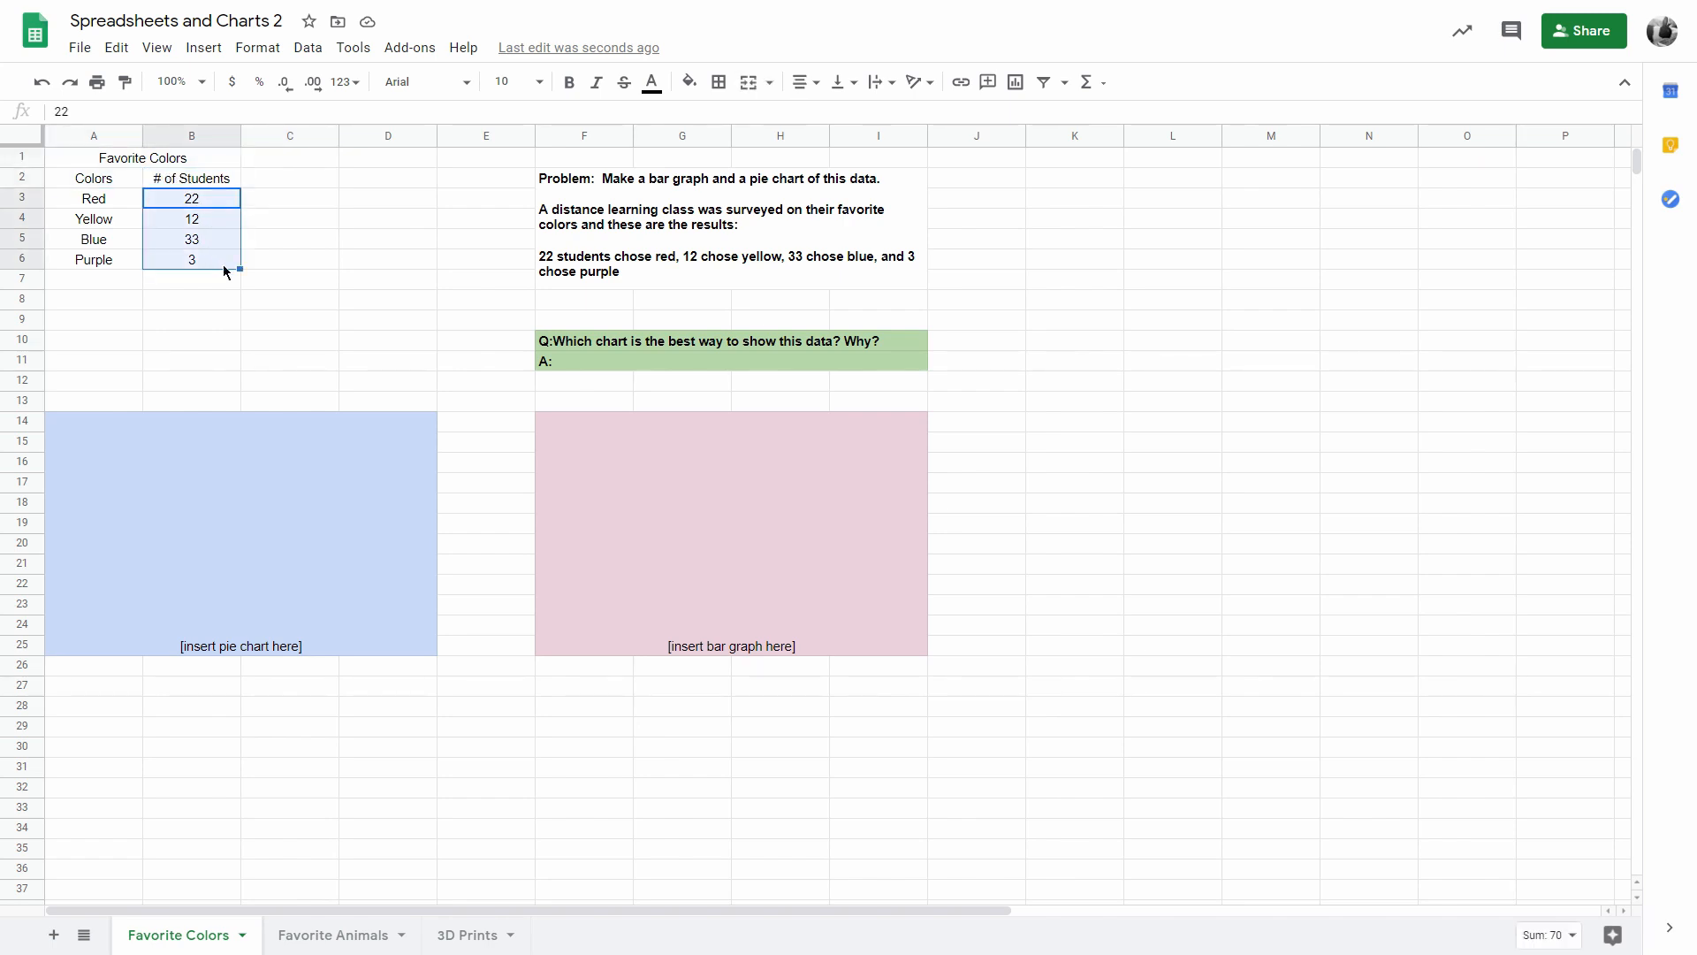
pyautogui.click(252, 281)
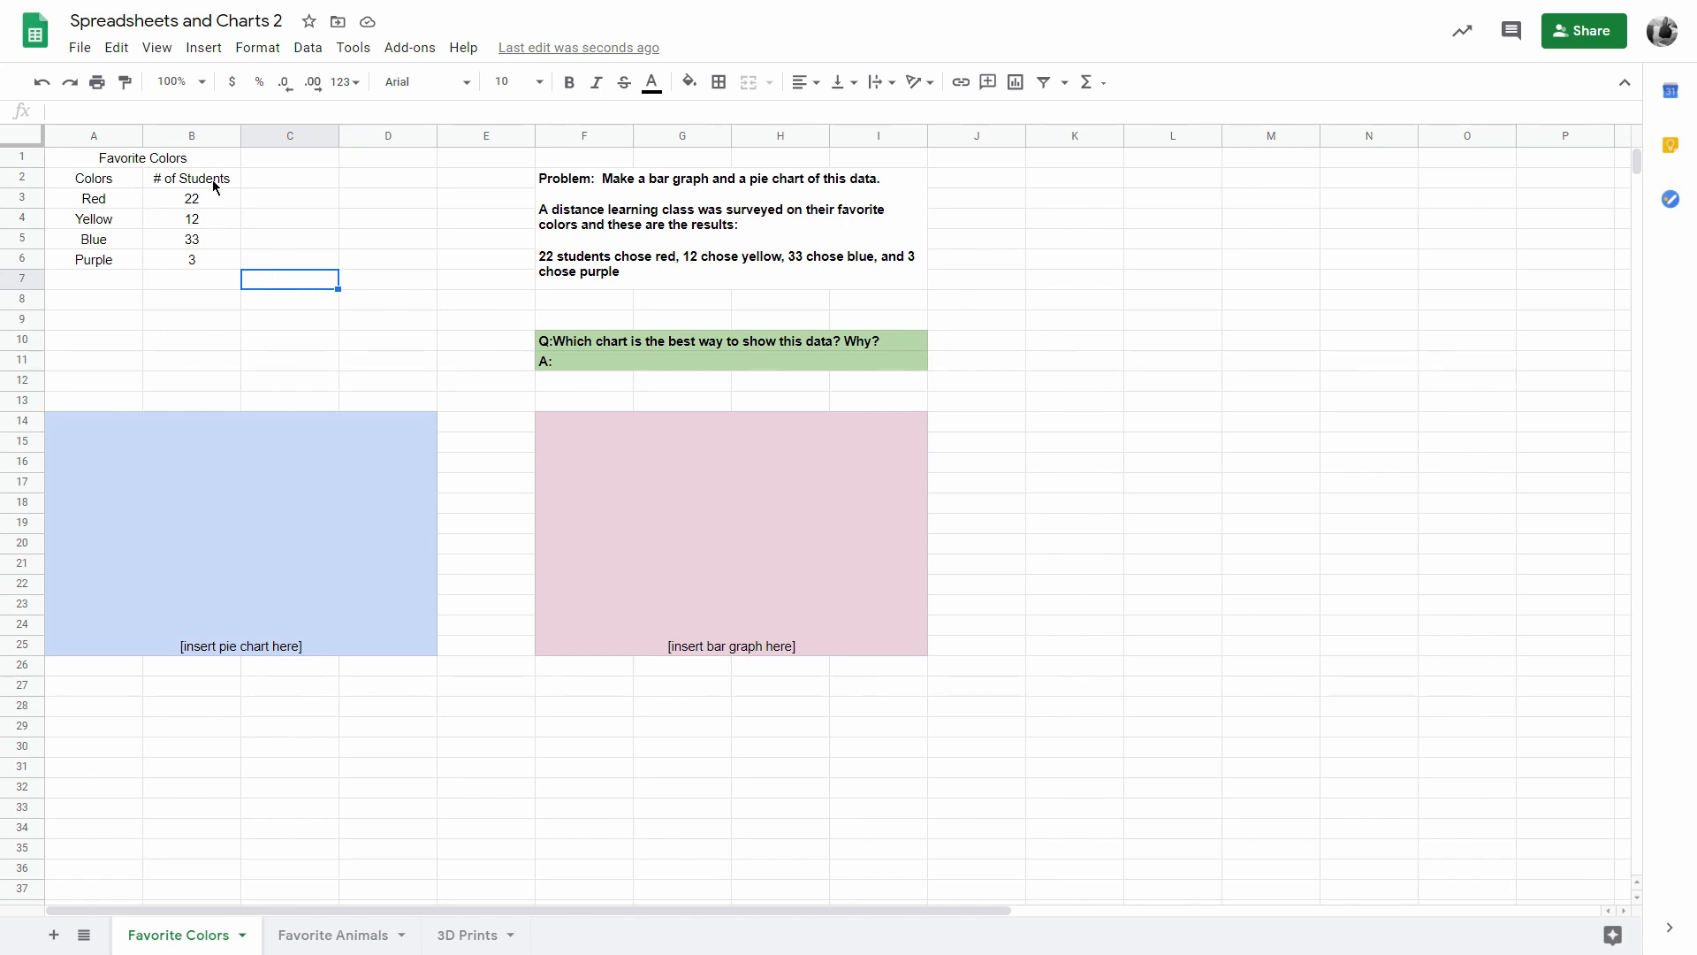
# Step: Make the table title and the "Colors" and "# of Students" headings bold
pyautogui.moveTo(214, 185); pyautogui.dragTo(115, 168)
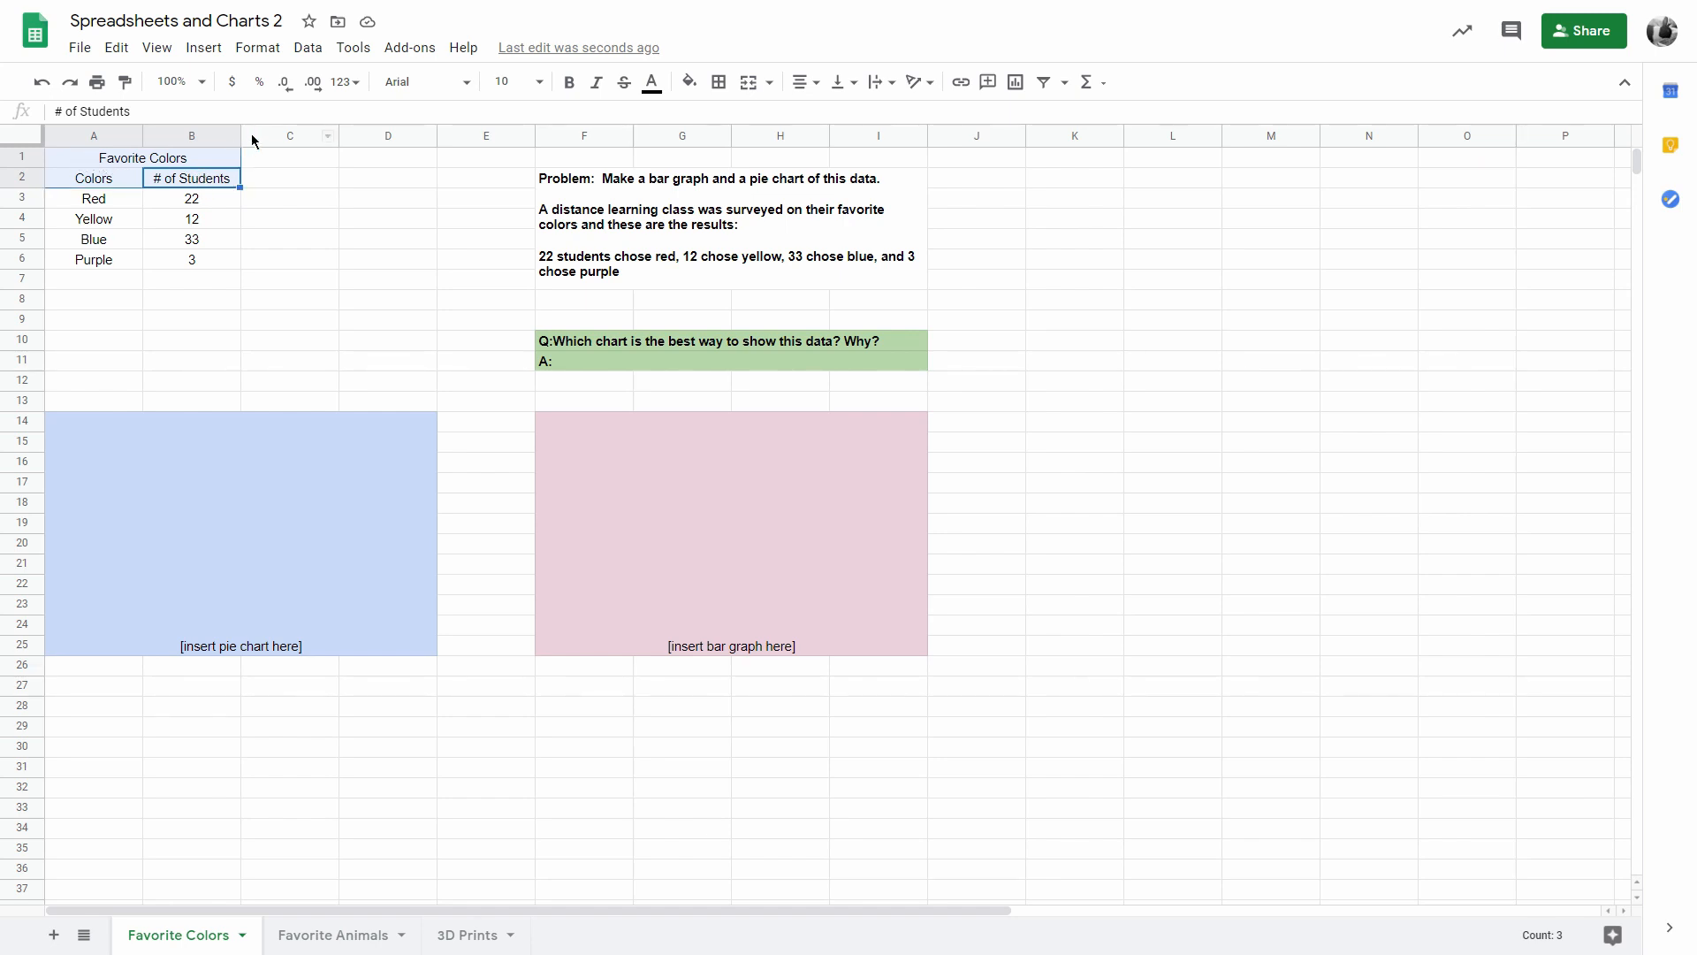
pyautogui.click(576, 89)
pyautogui.click(214, 166)
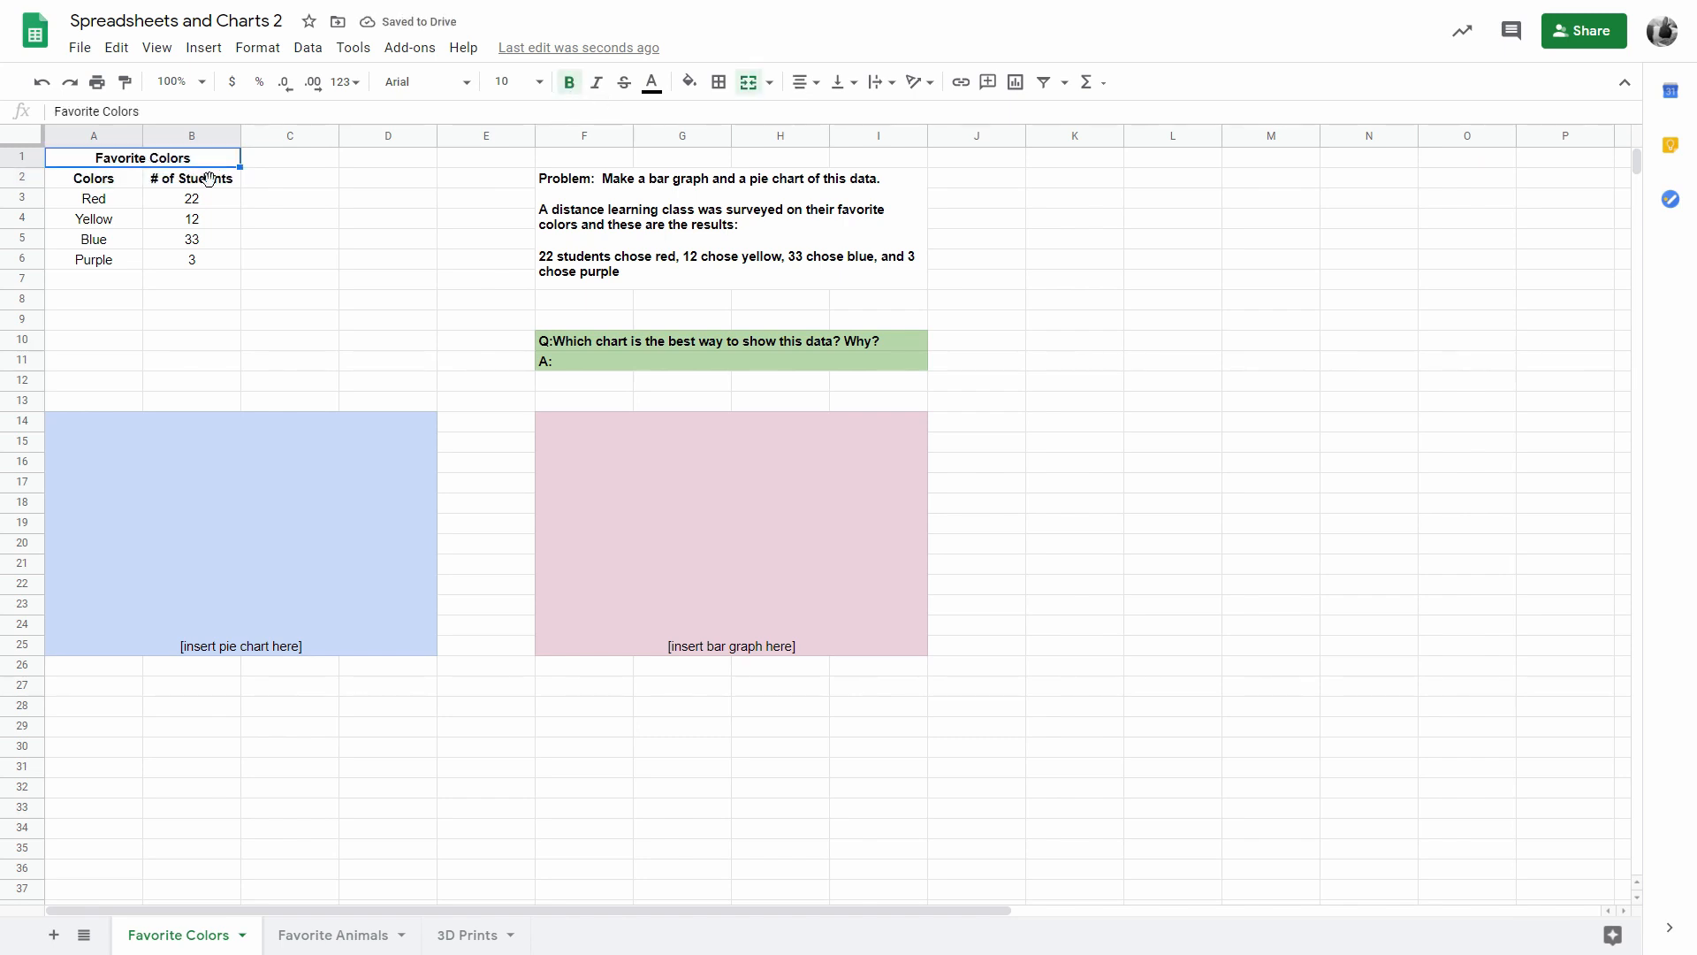
# Step: Set the font size of the "Favorite Colors" title to 14
pyautogui.tripleClick(137, 171)
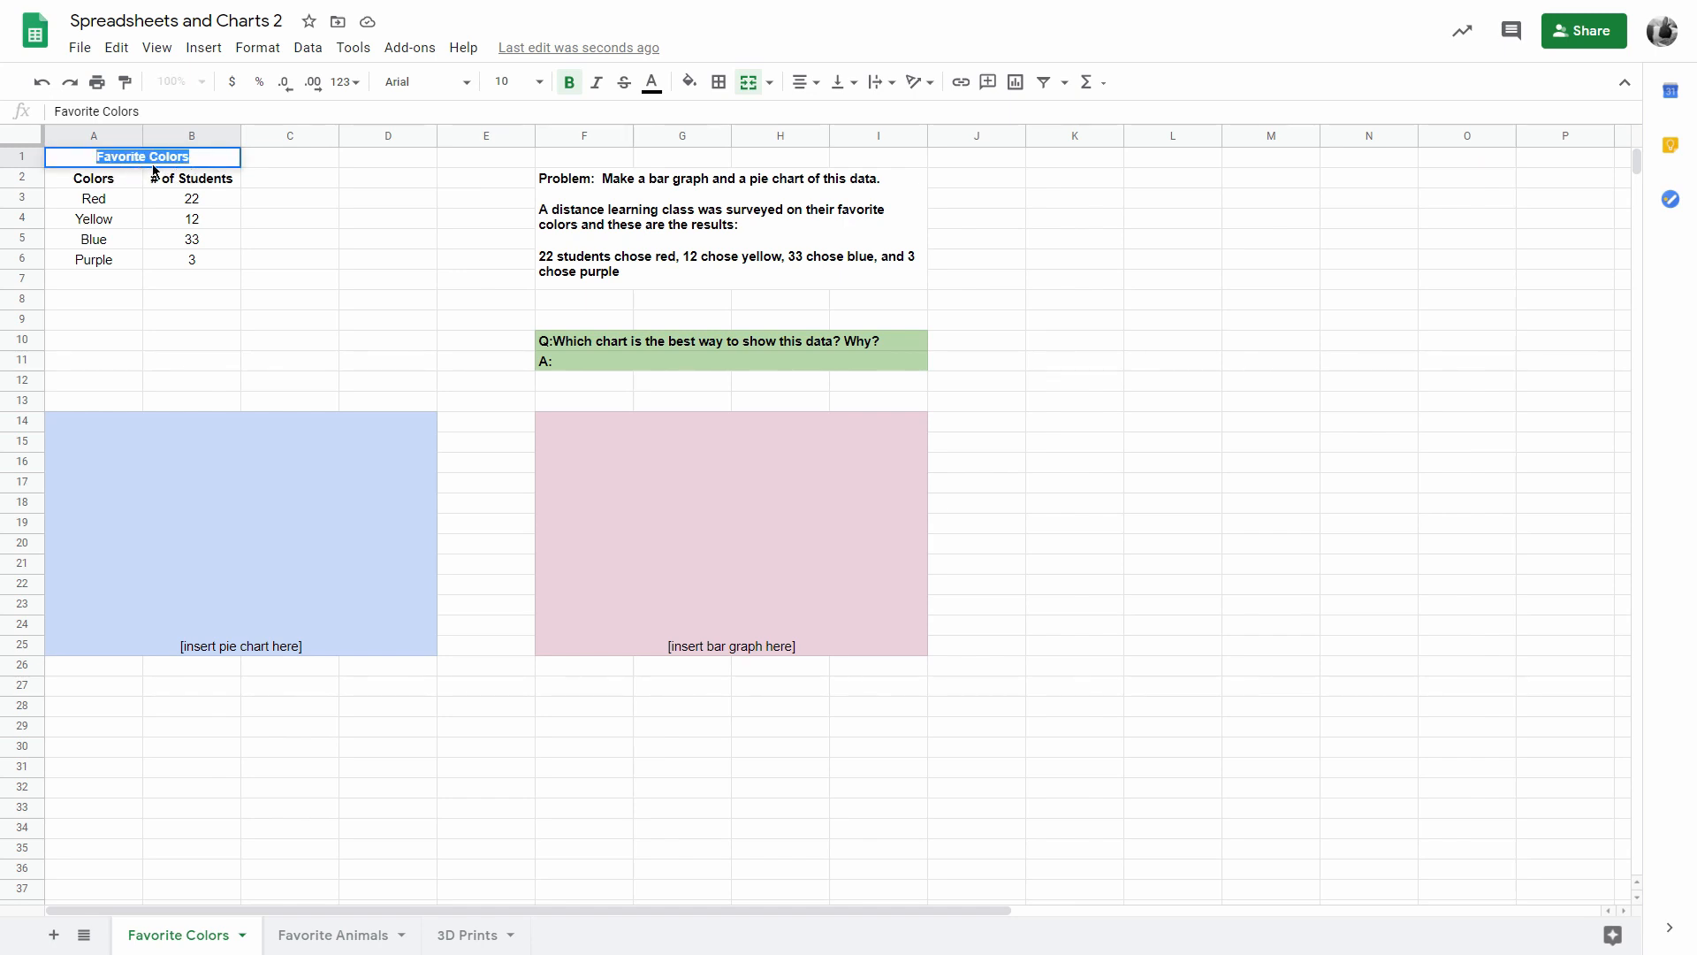
pyautogui.click(538, 81)
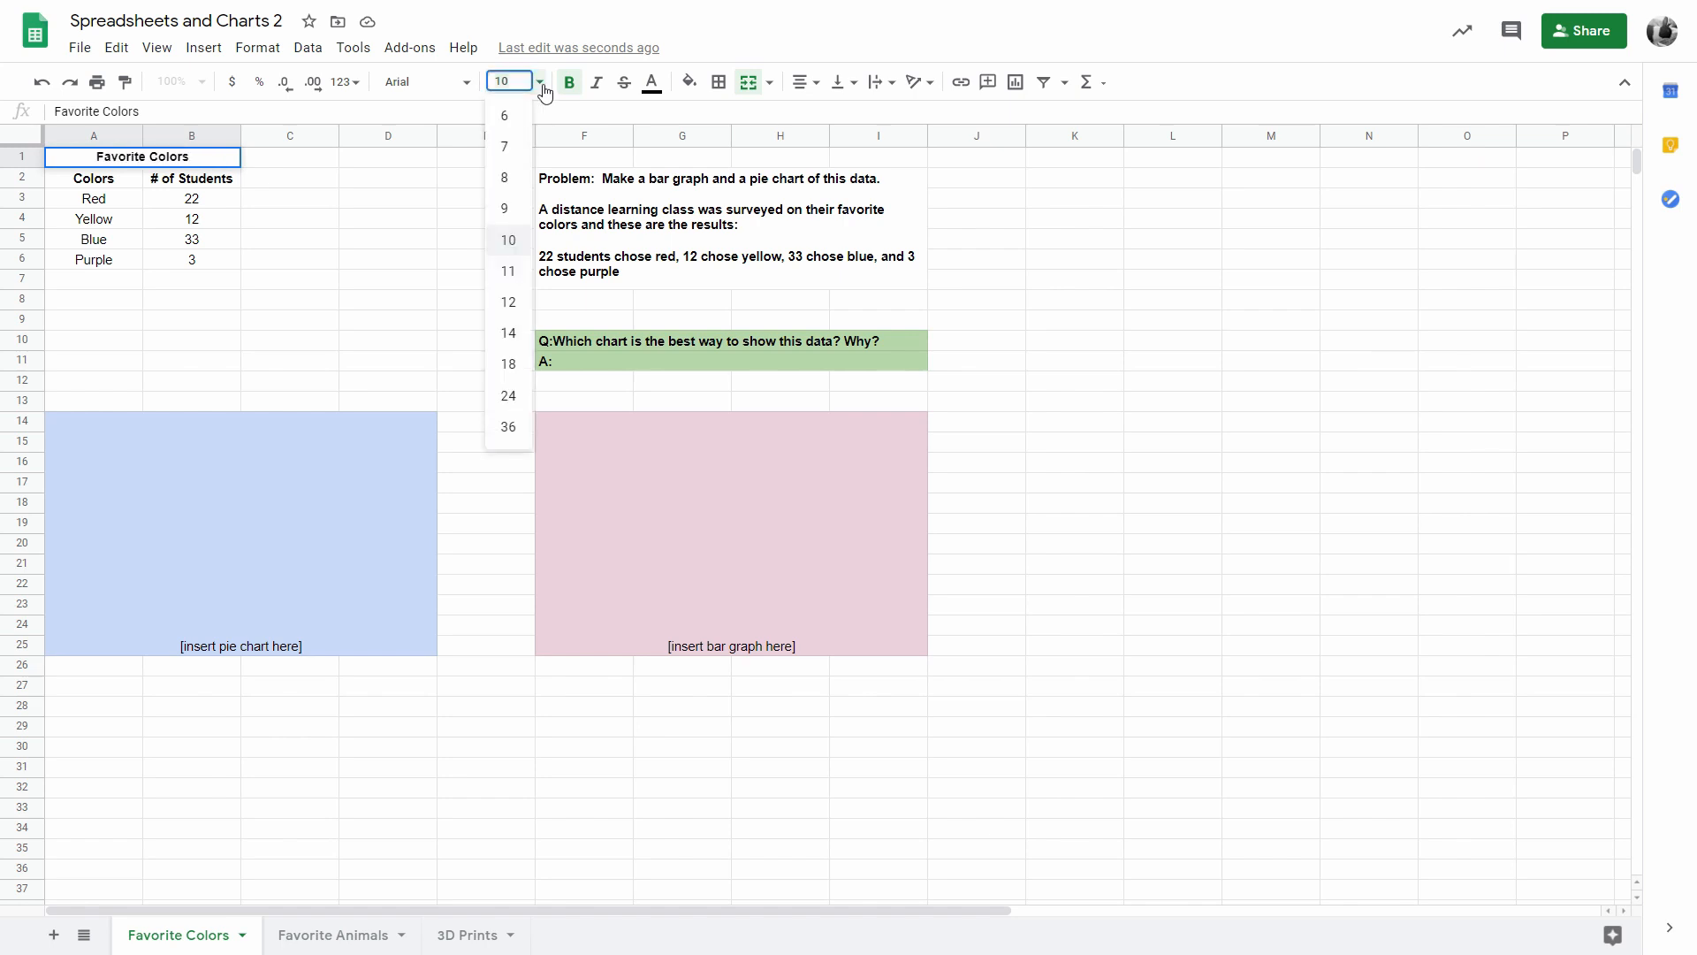
pyautogui.click(518, 333)
pyautogui.click(401, 325)
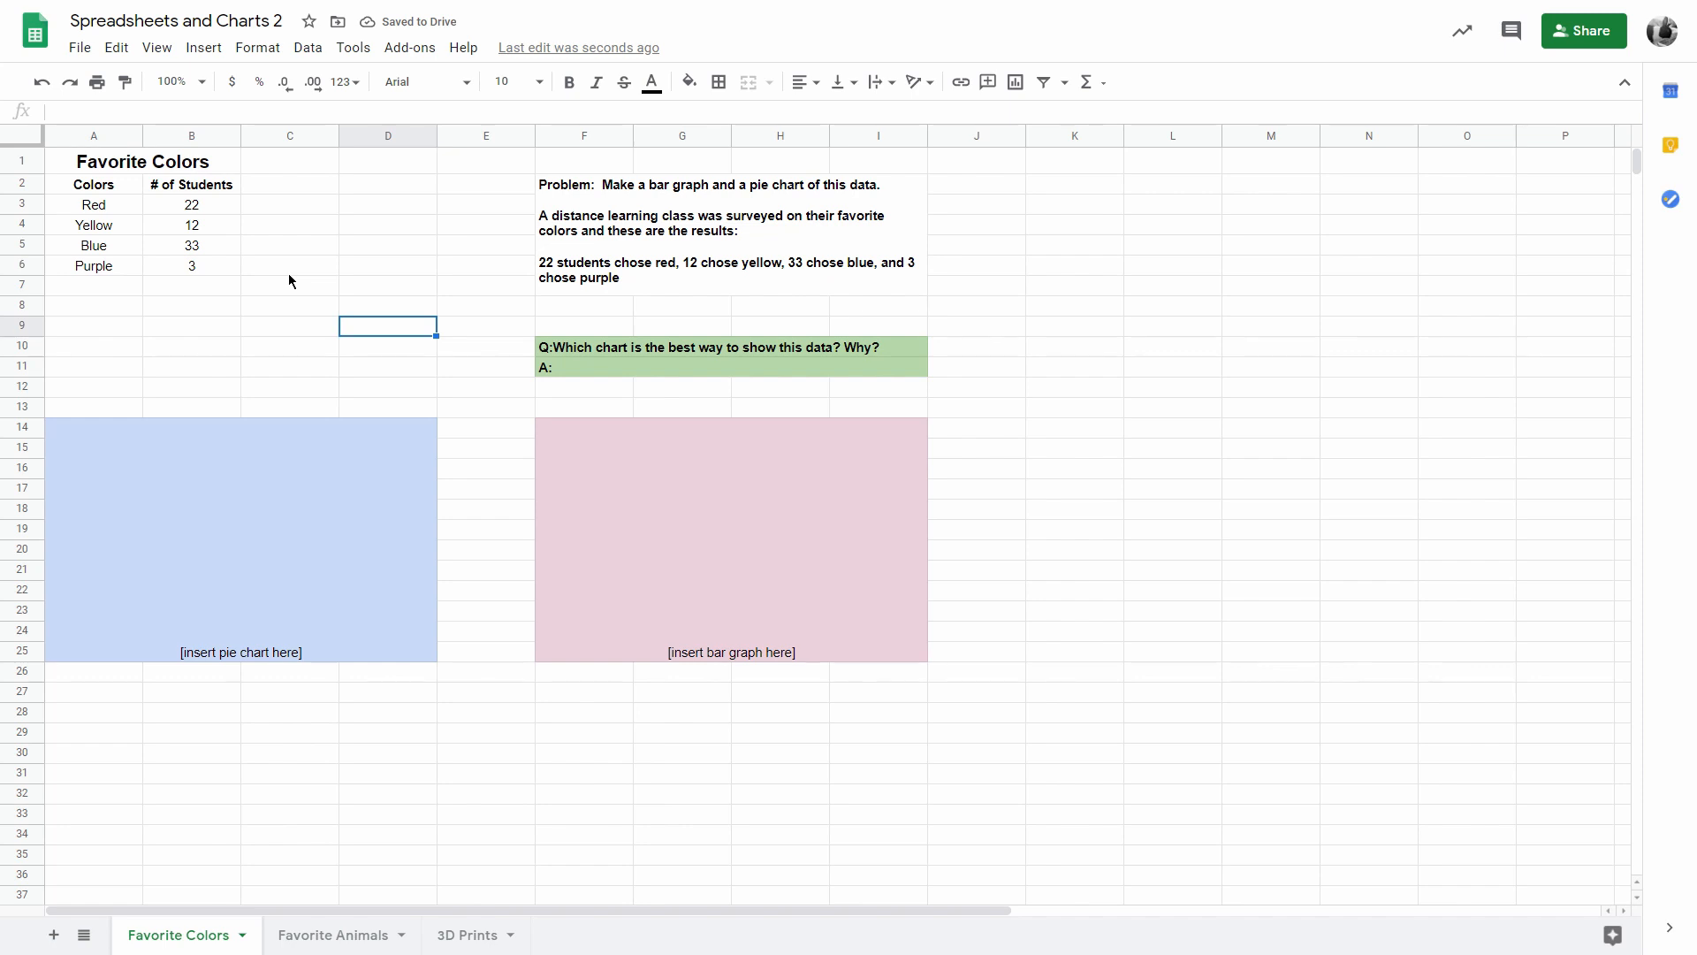
# Step: Apply all borders to the Favorite Colors table in A1:B6
pyautogui.click(103, 167)
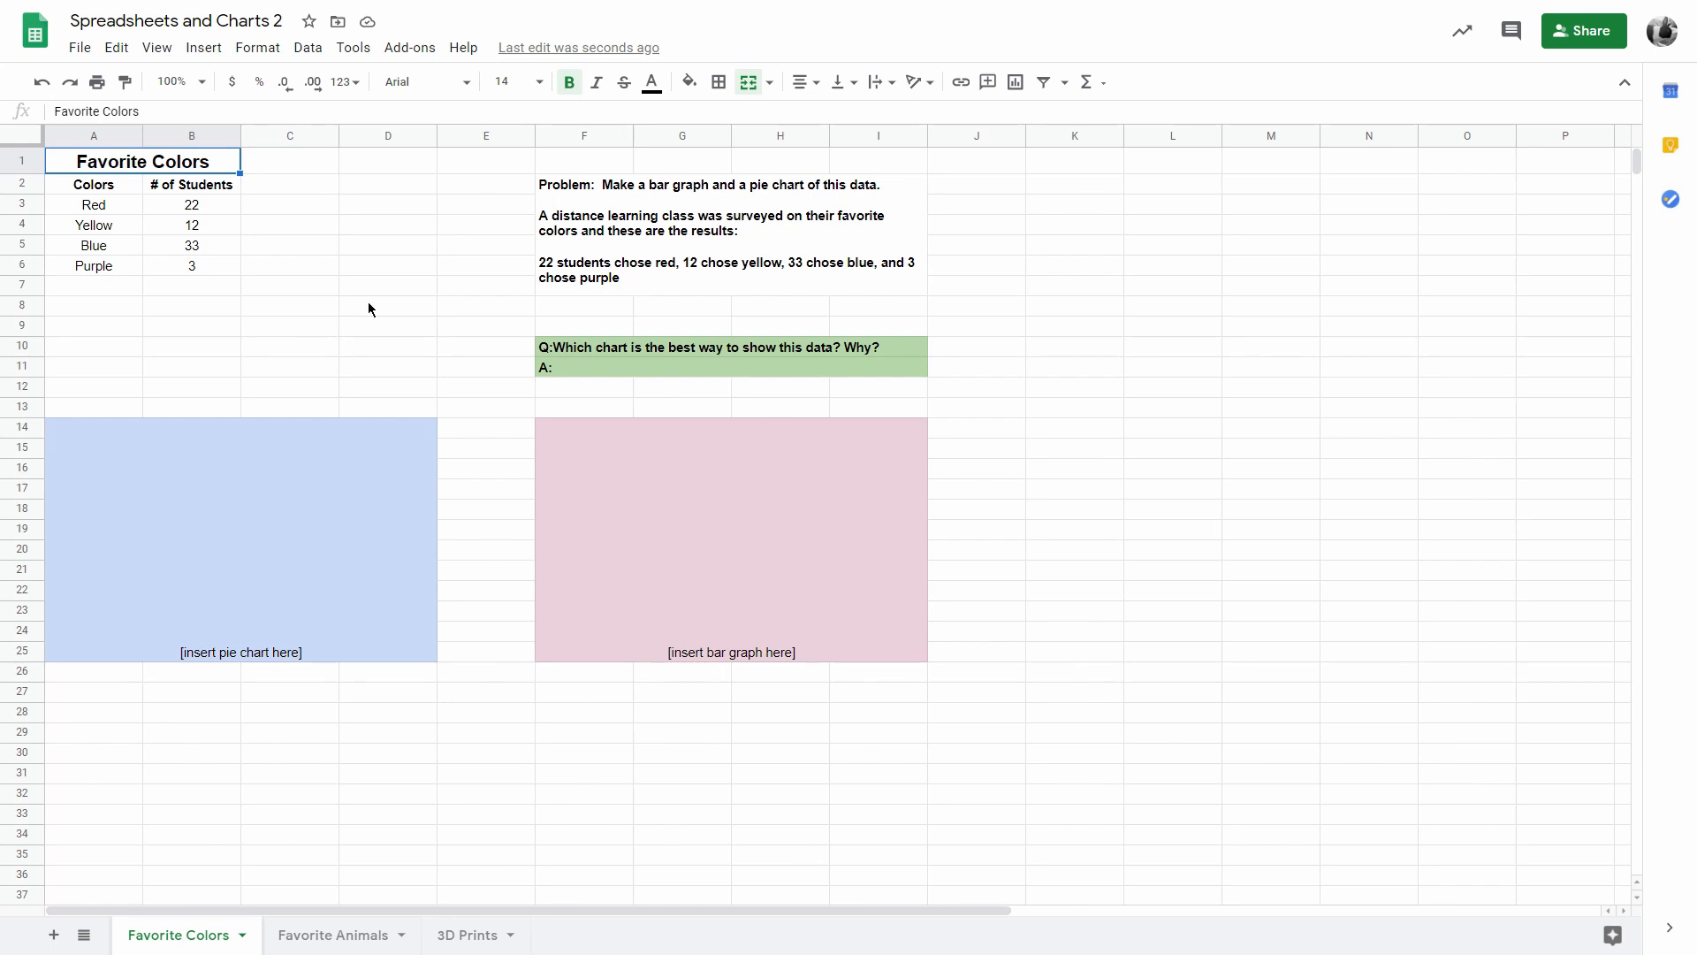
pyautogui.moveTo(137, 171); pyautogui.dragTo(167, 267)
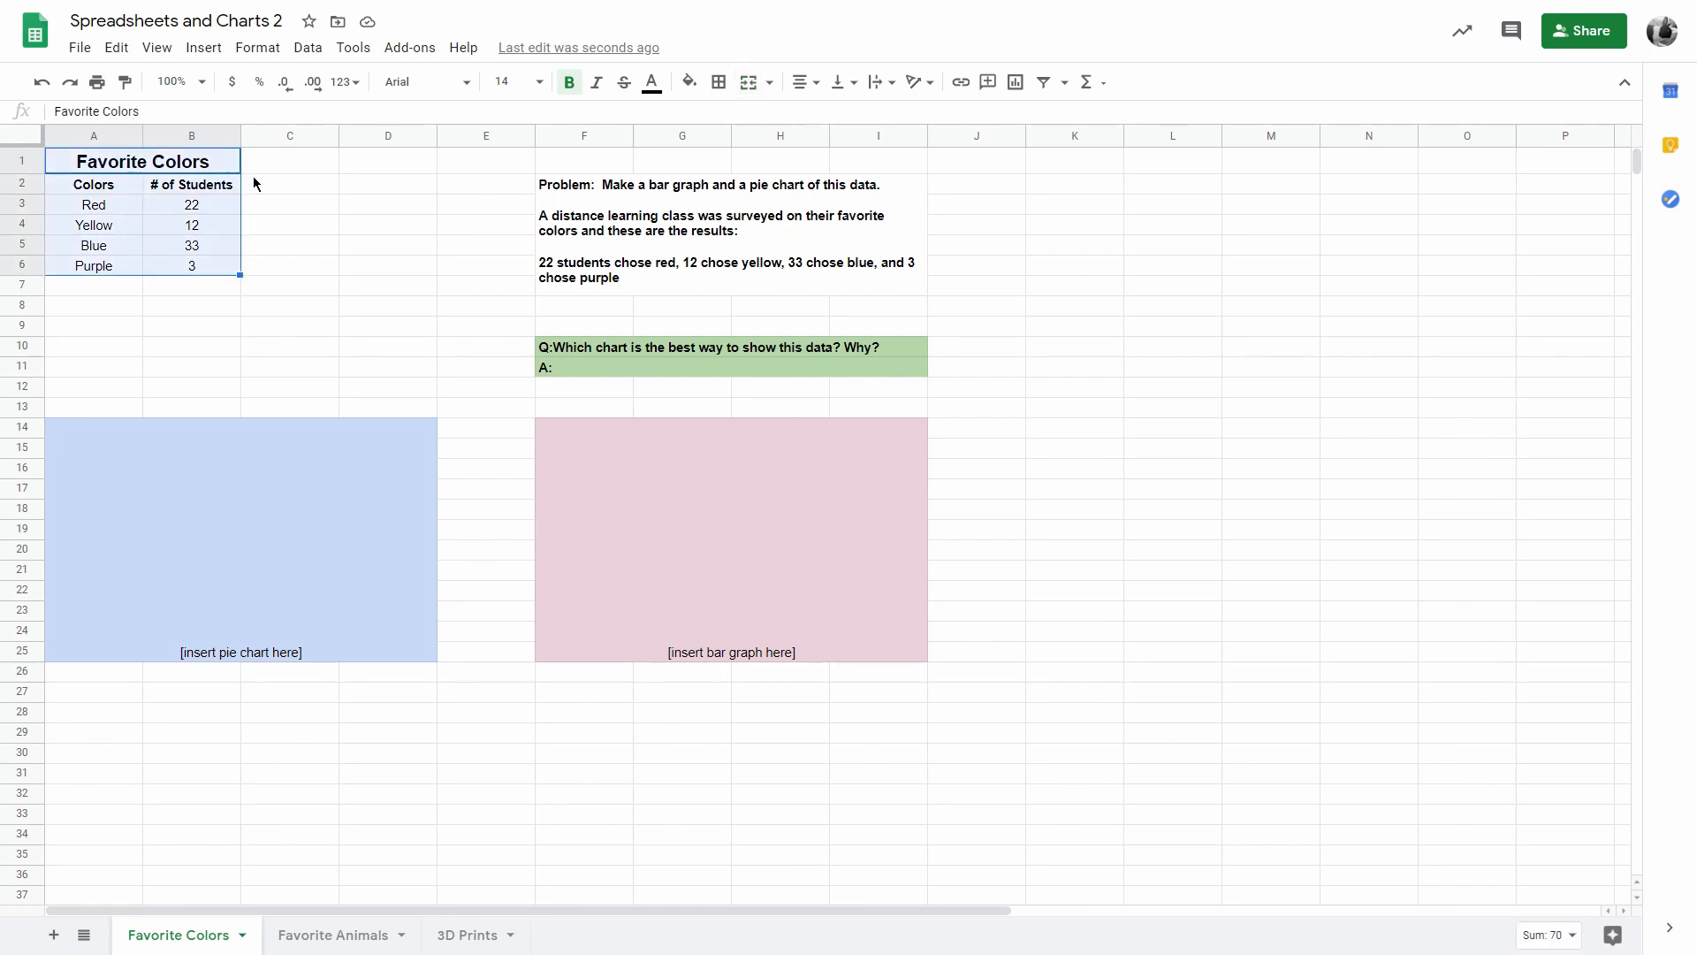
pyautogui.click(721, 83)
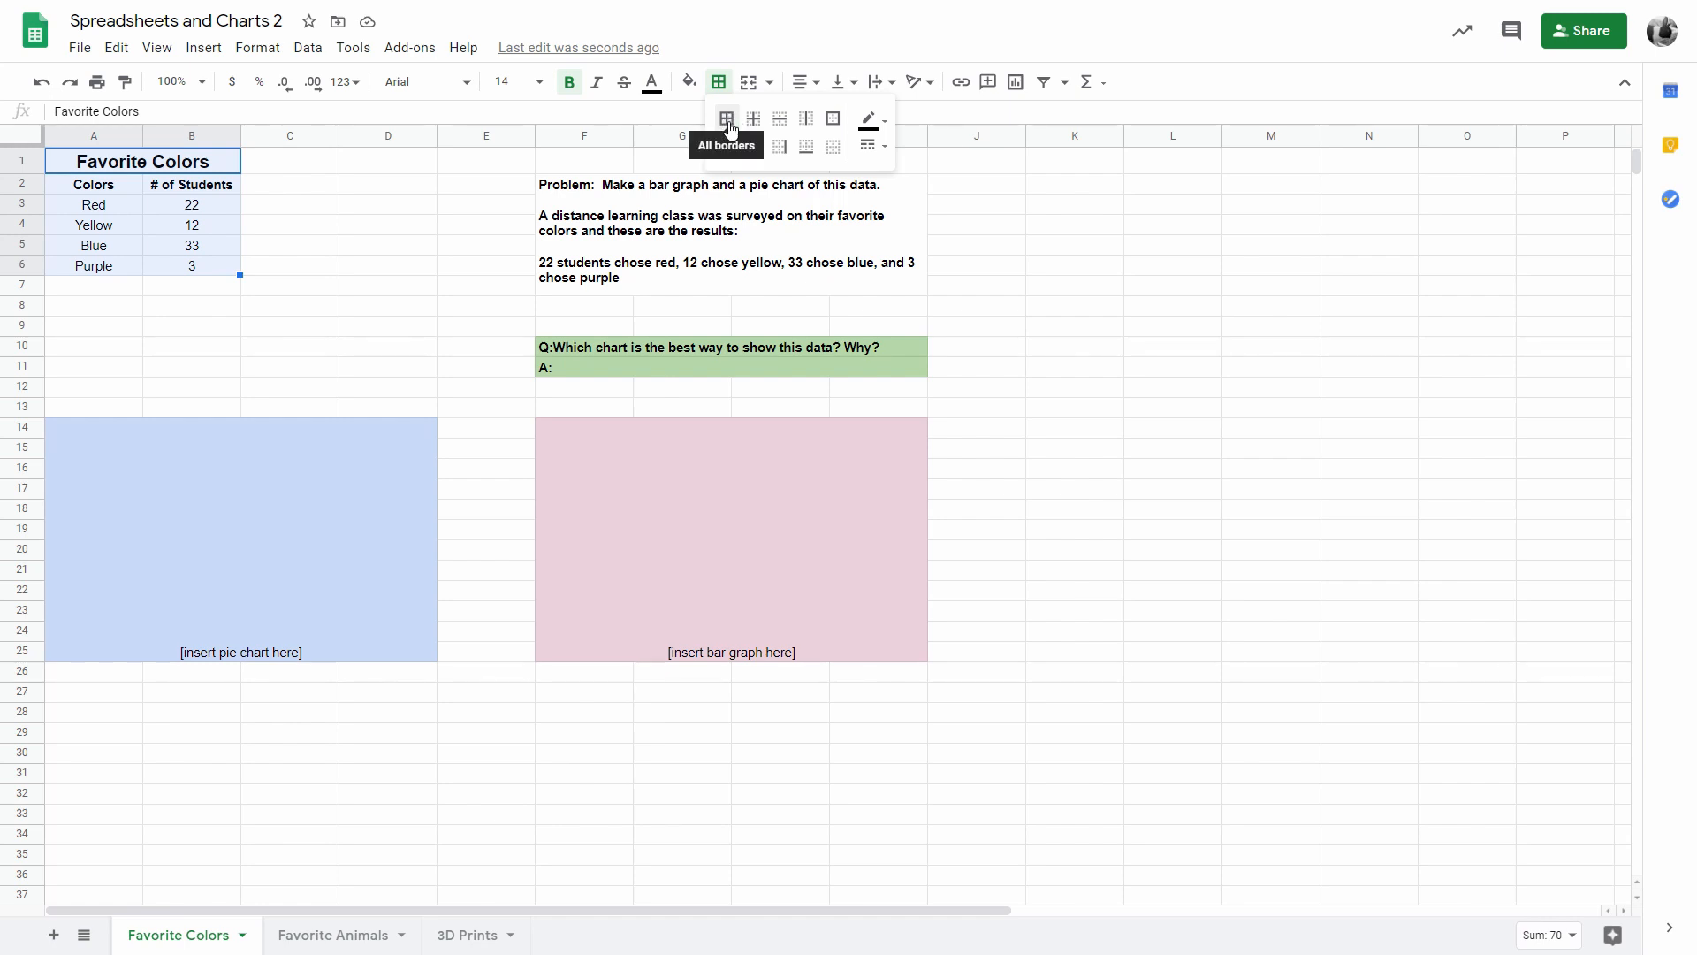
pyautogui.click(729, 128)
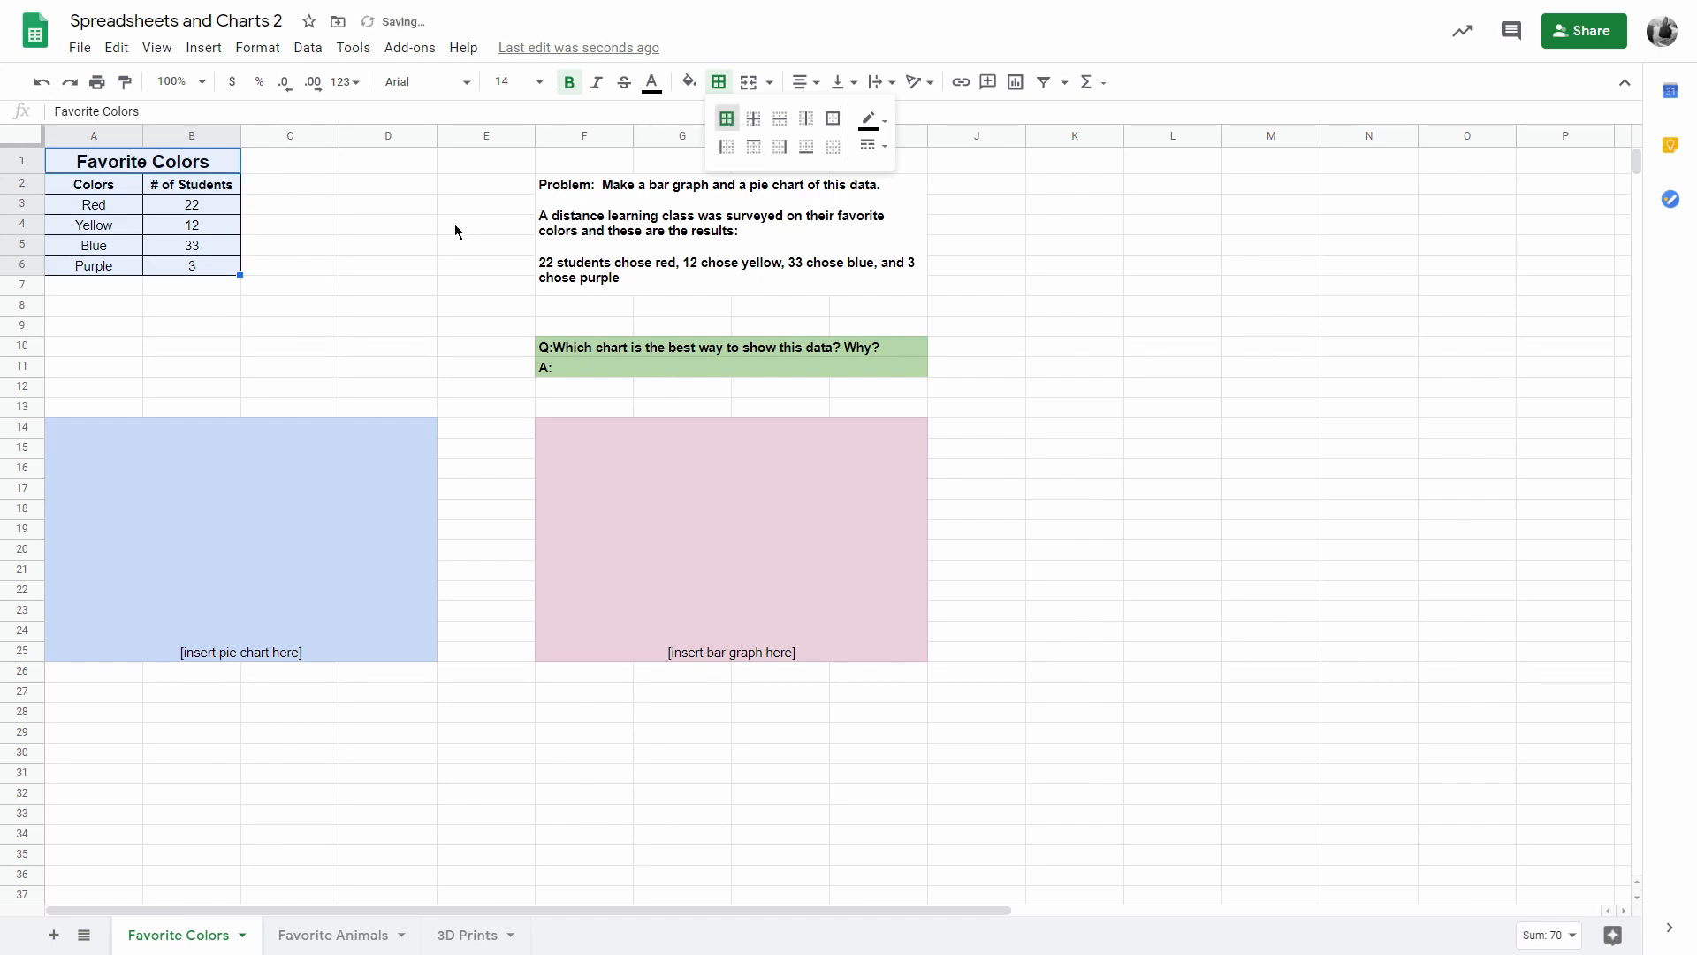
pyautogui.click(454, 225)
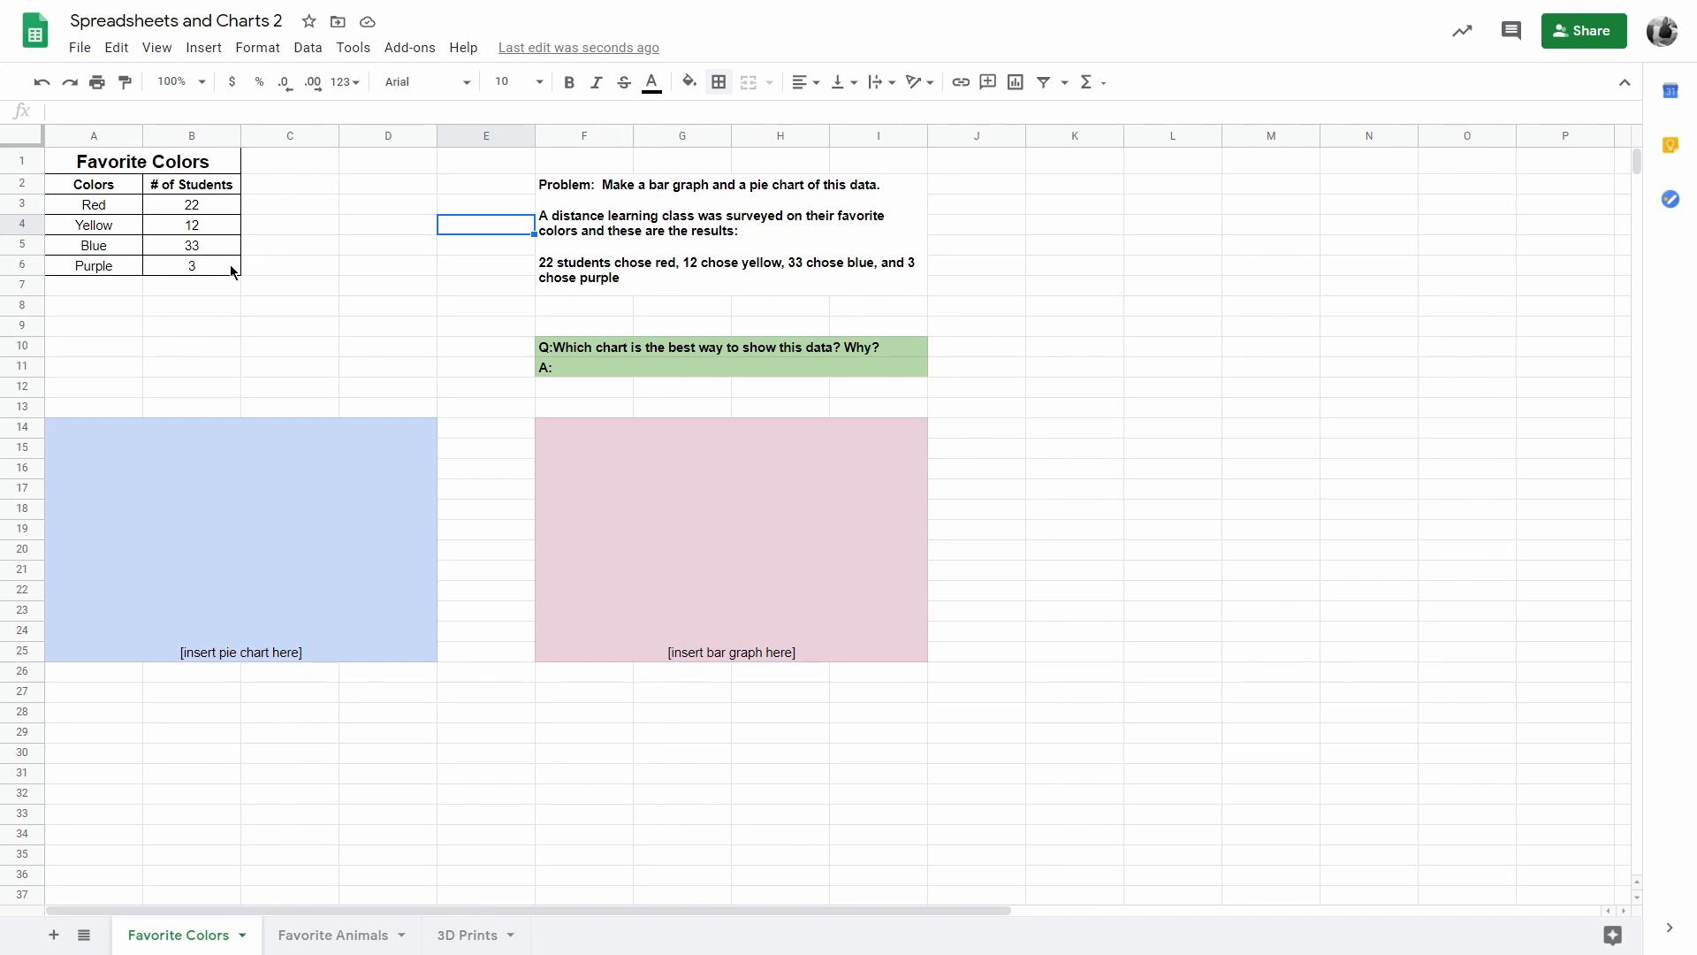
# Step: Insert a pie chart from the table data in A1:B6
pyautogui.moveTo(223, 268); pyautogui.dragTo(111, 177)
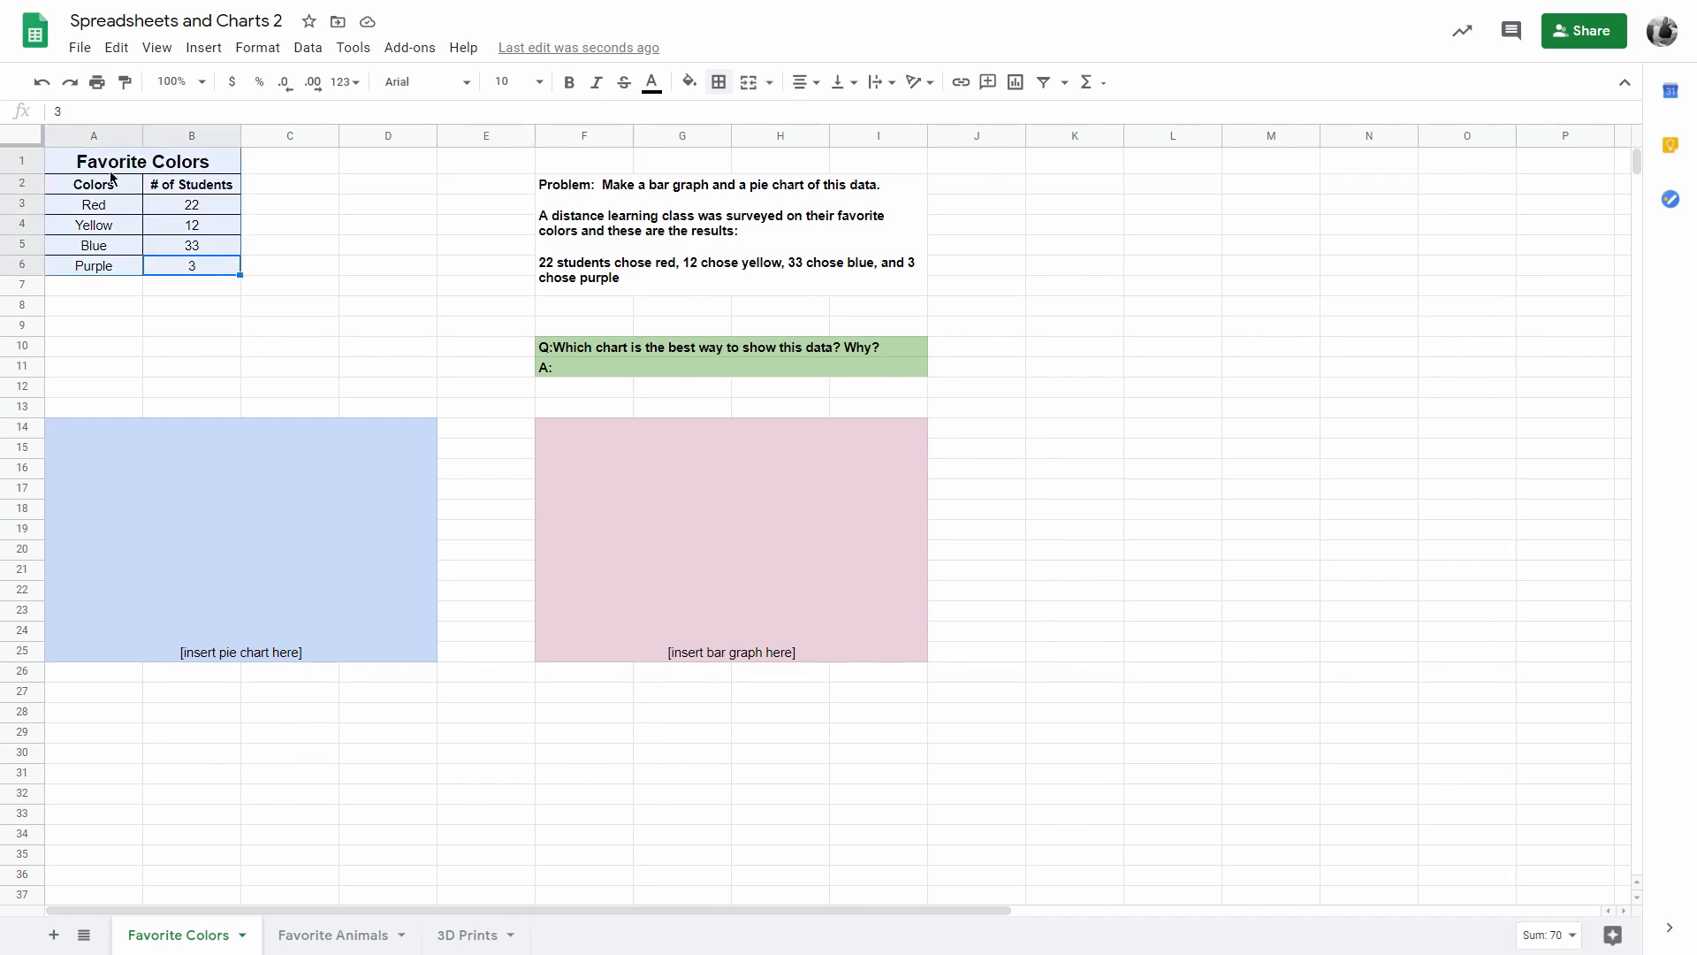
pyautogui.click(203, 47)
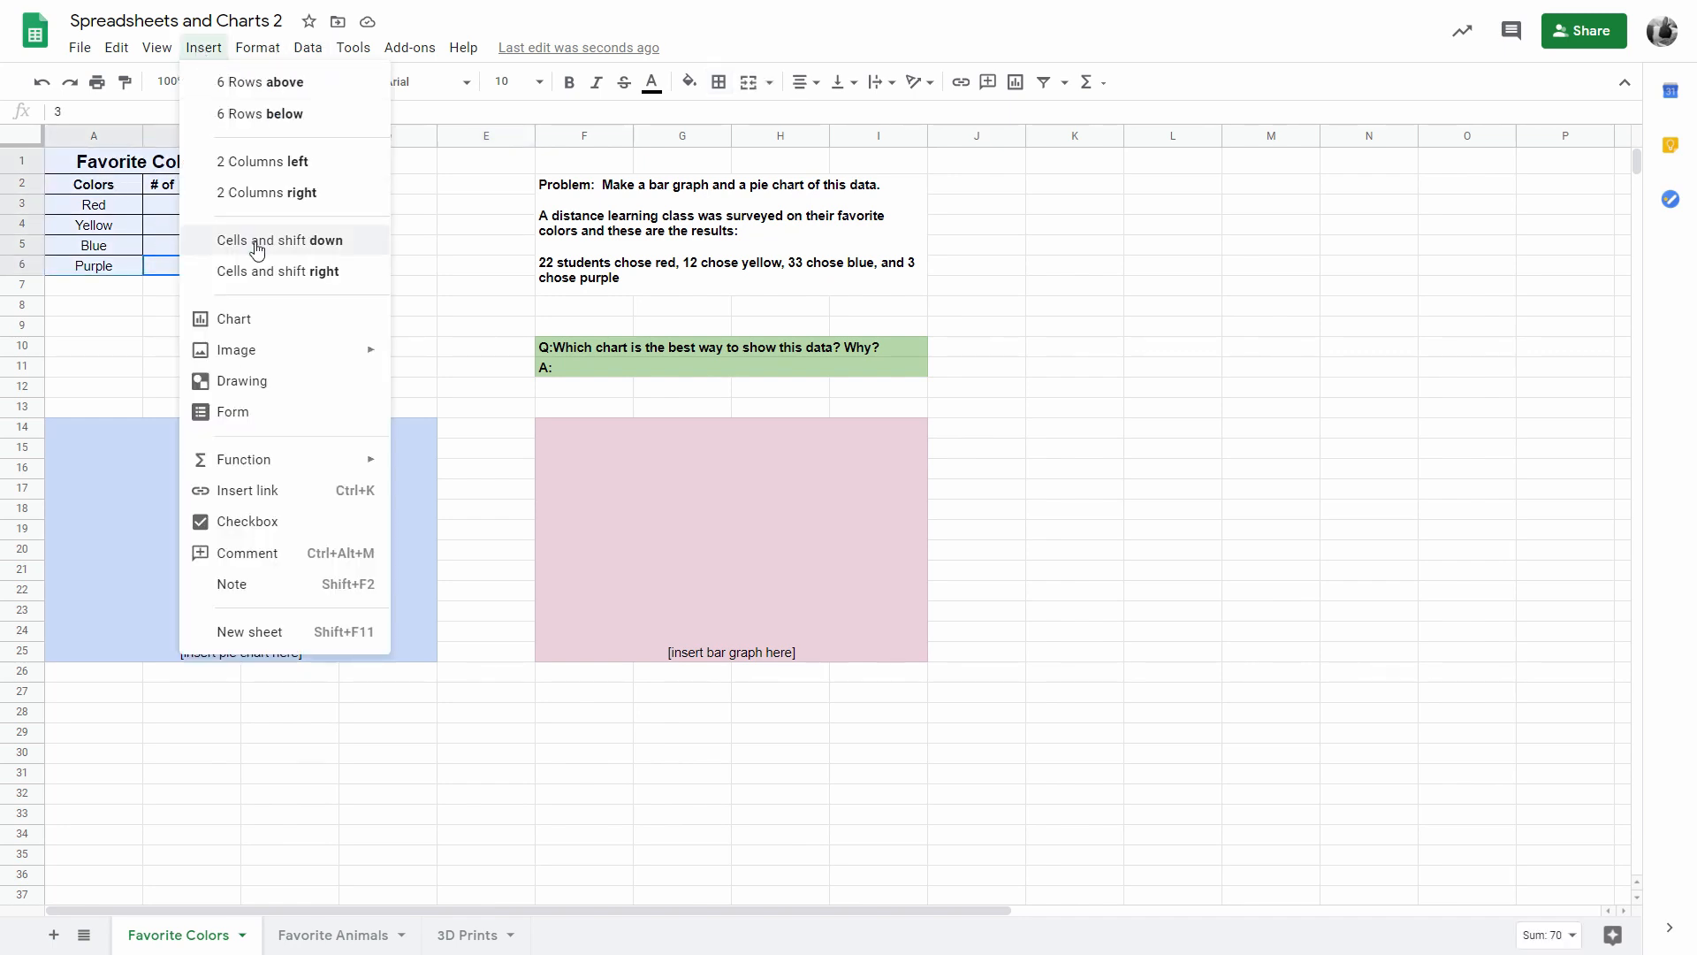
pyautogui.click(295, 320)
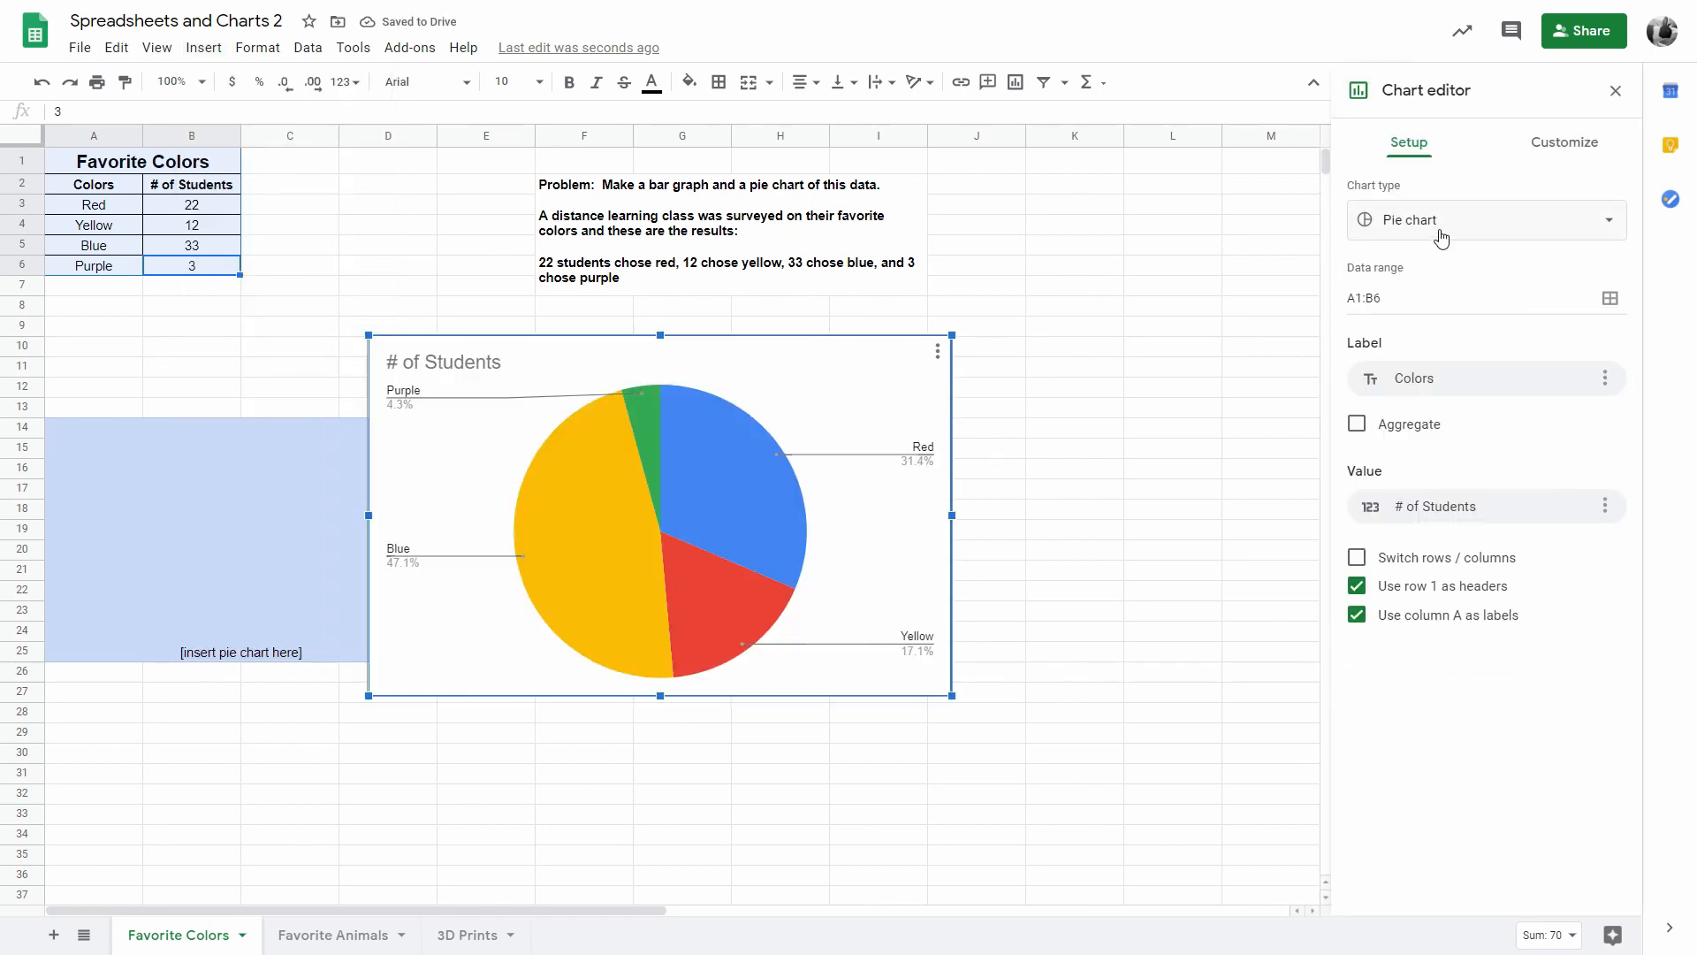
pyautogui.moveTo(766, 359); pyautogui.dragTo(746, 363)
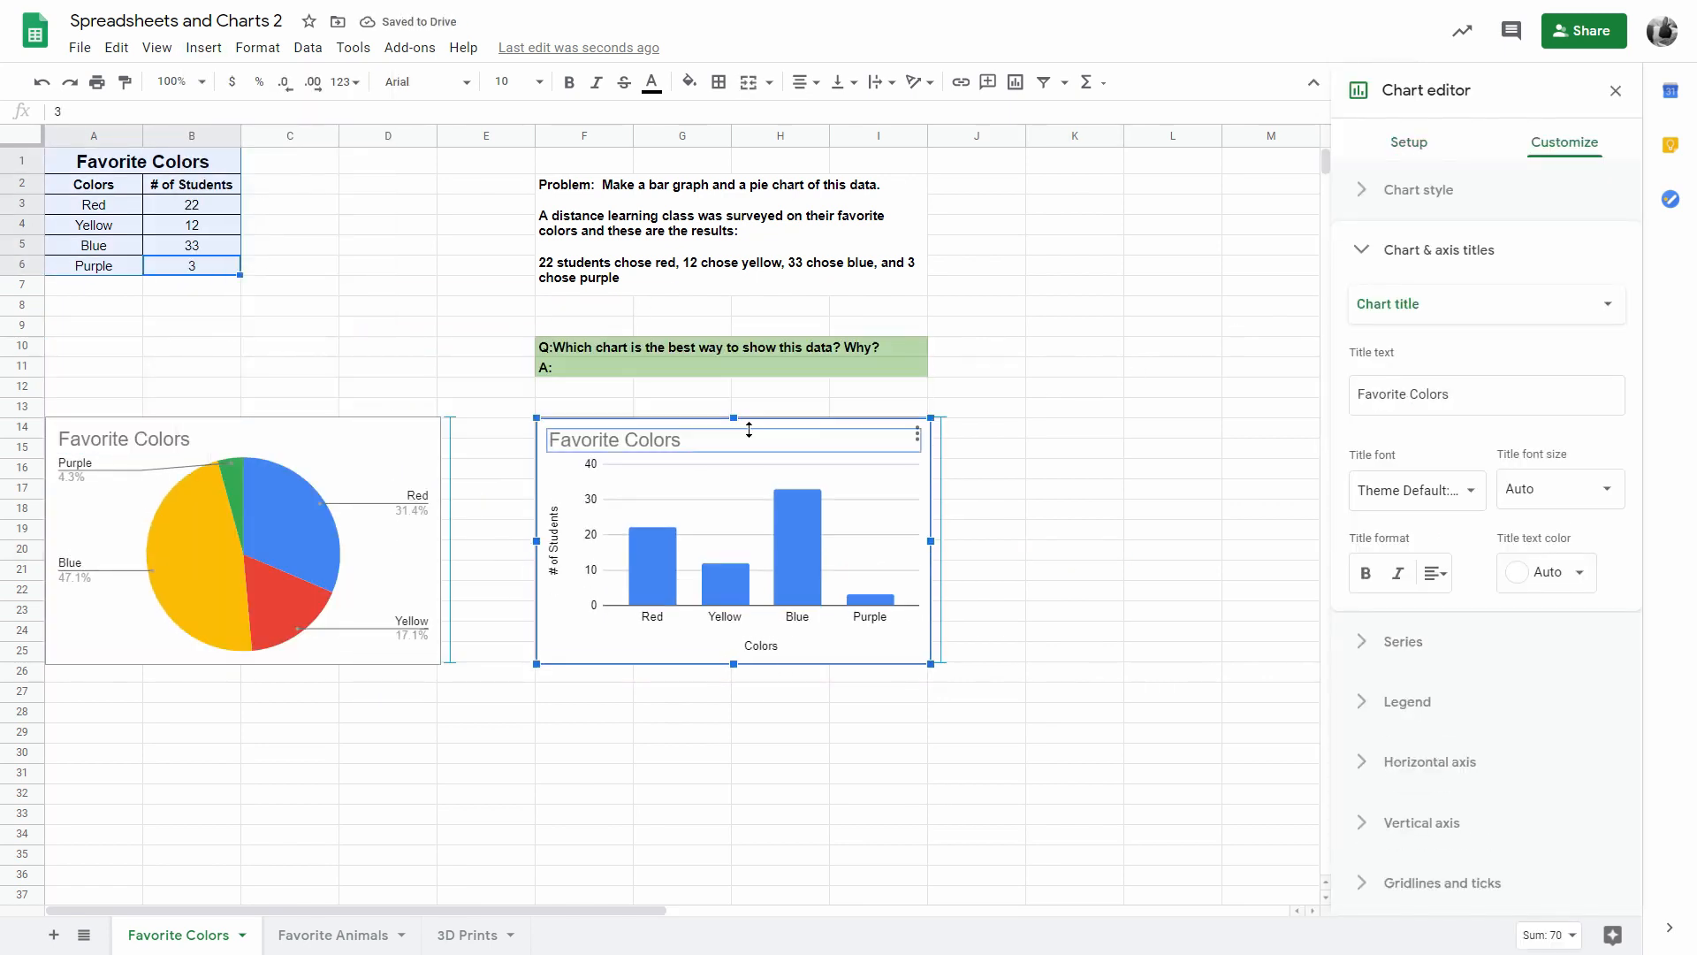
pyautogui.click(1032, 530)
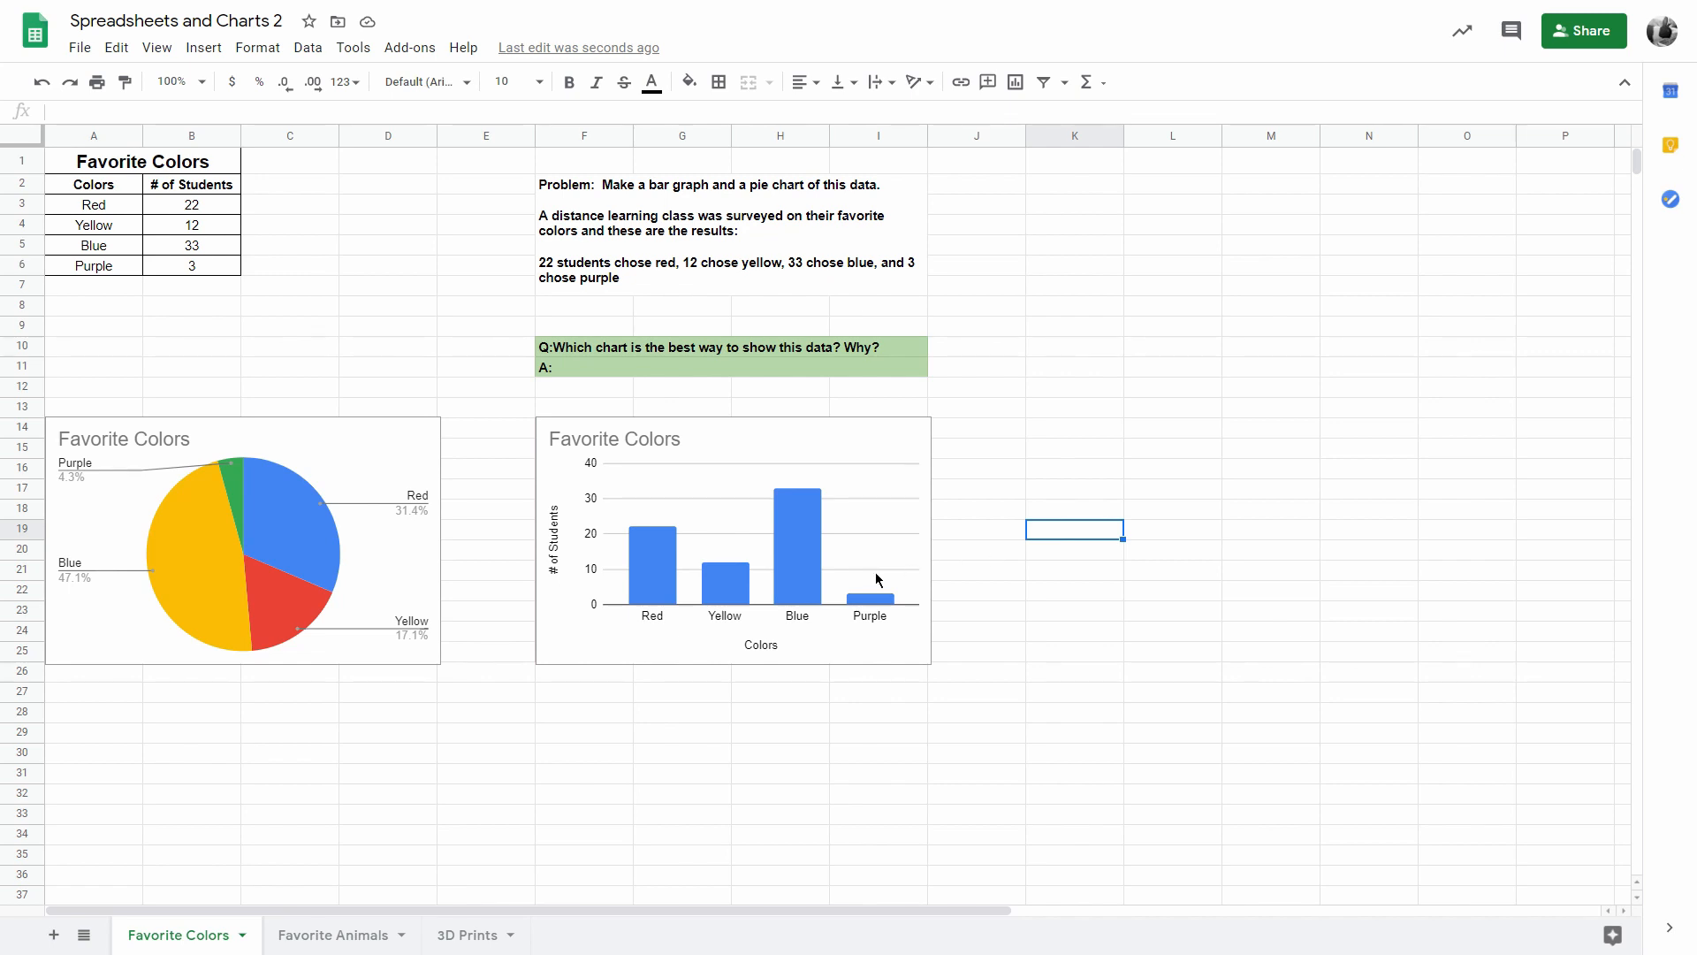
pyautogui.click(304, 479)
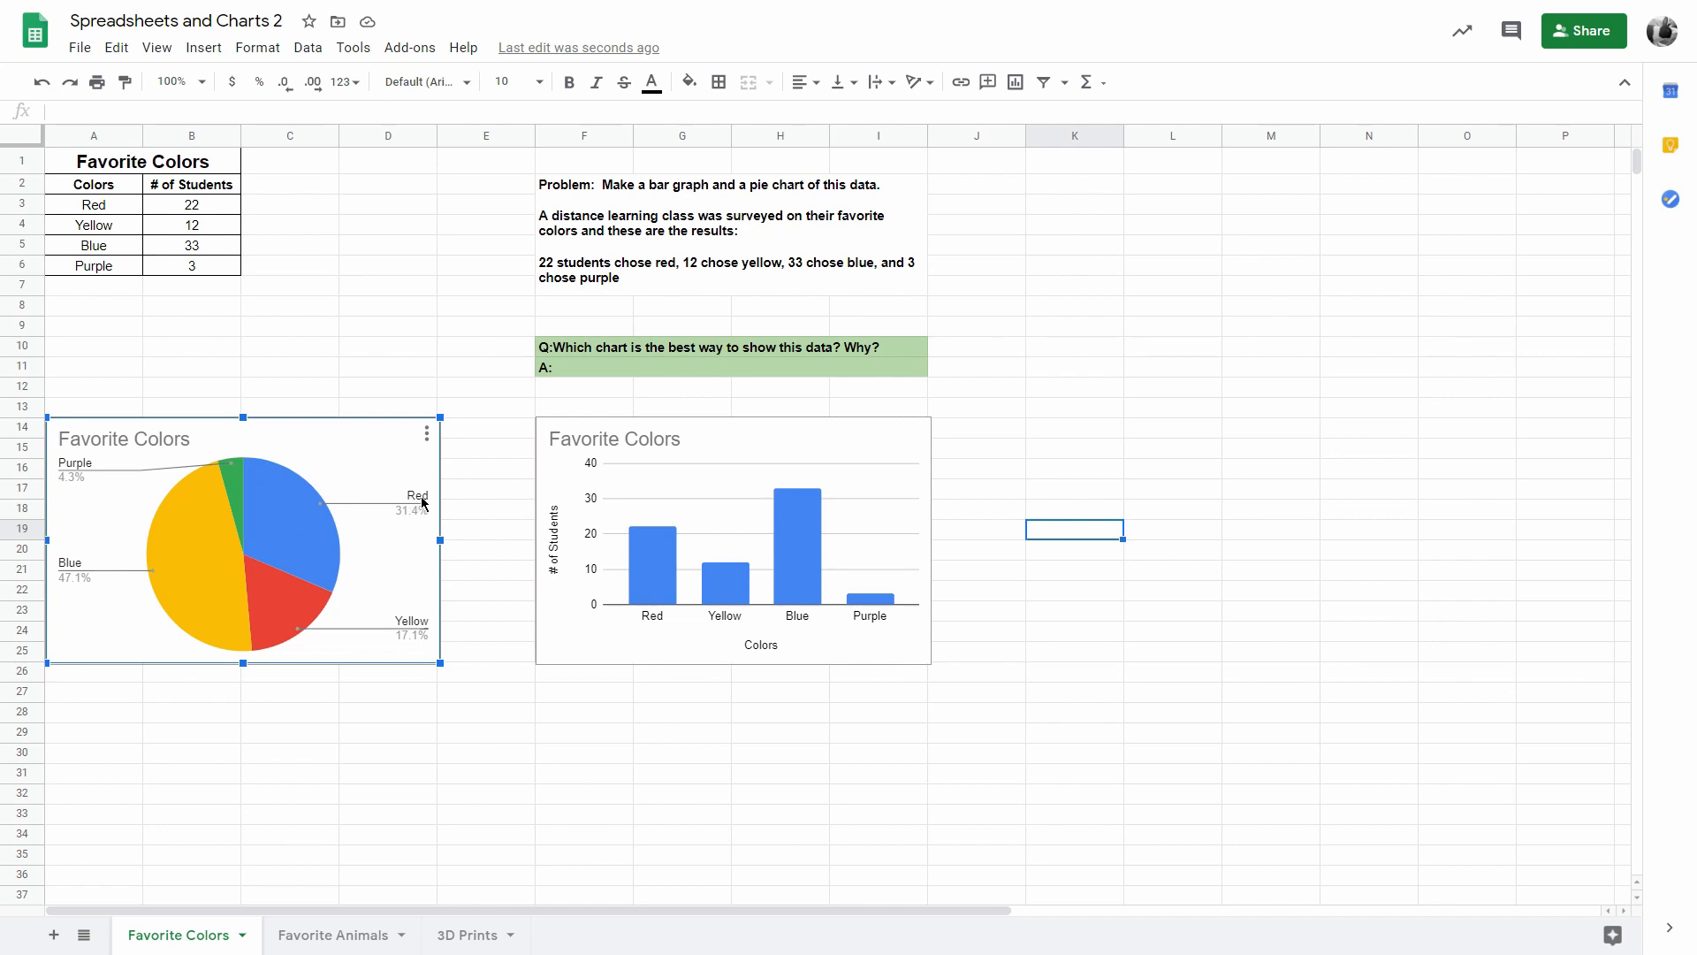
pyautogui.moveTo(285, 537)
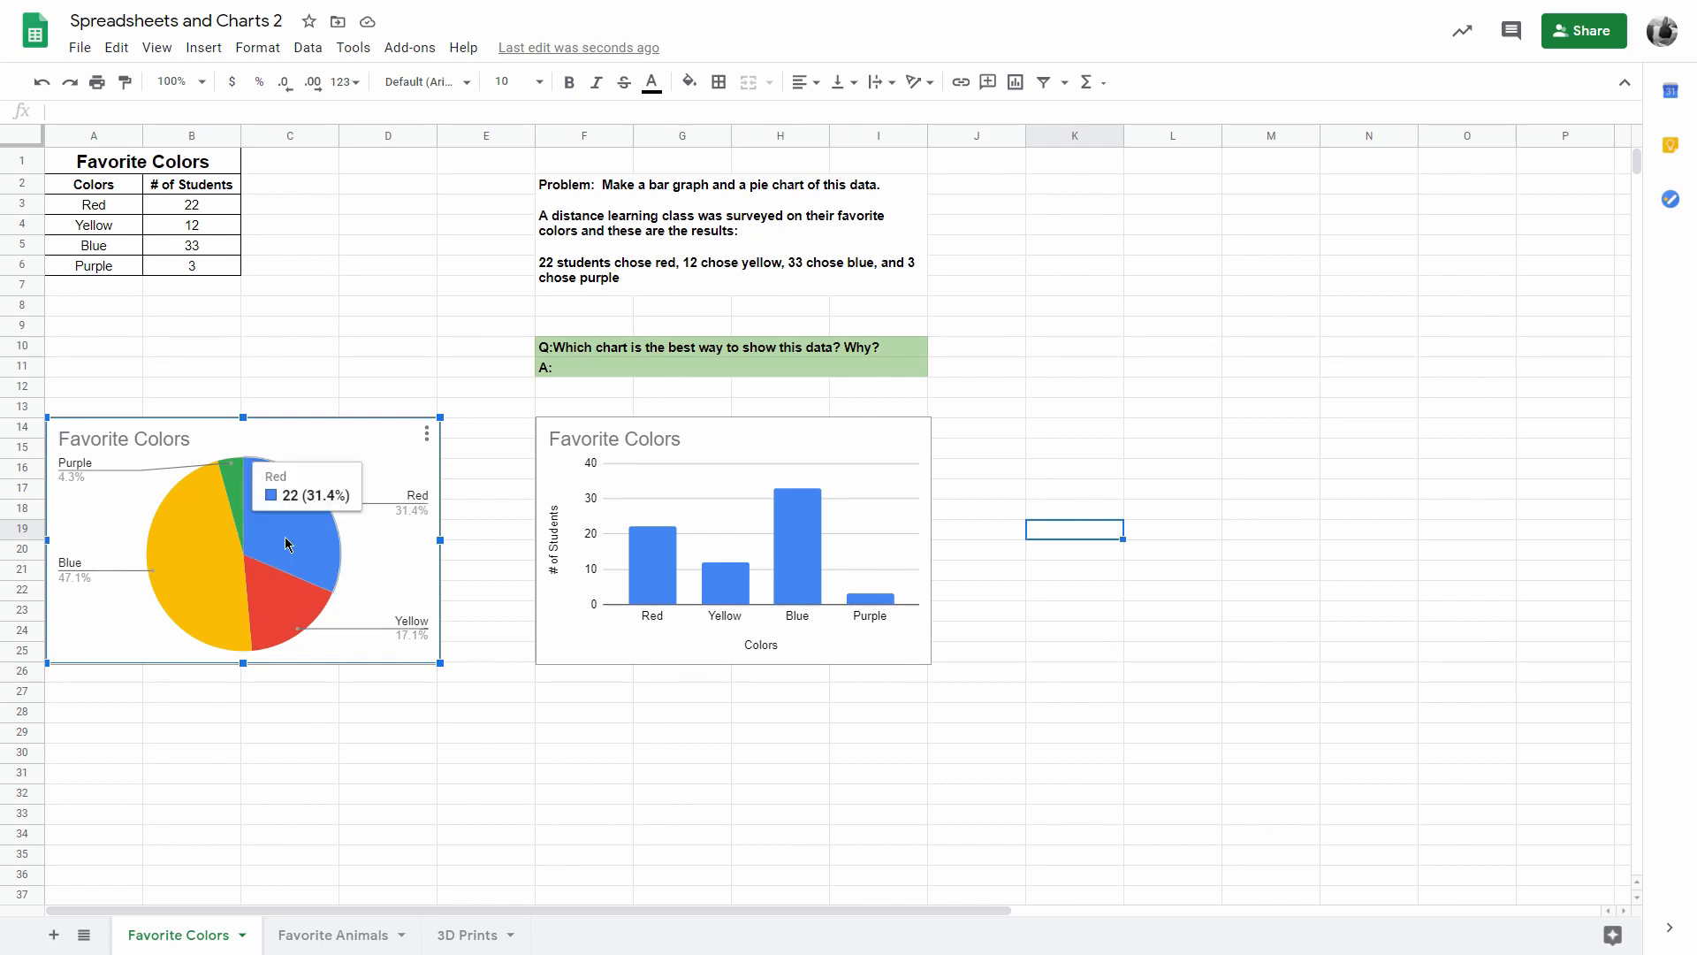
pyautogui.click(426, 433)
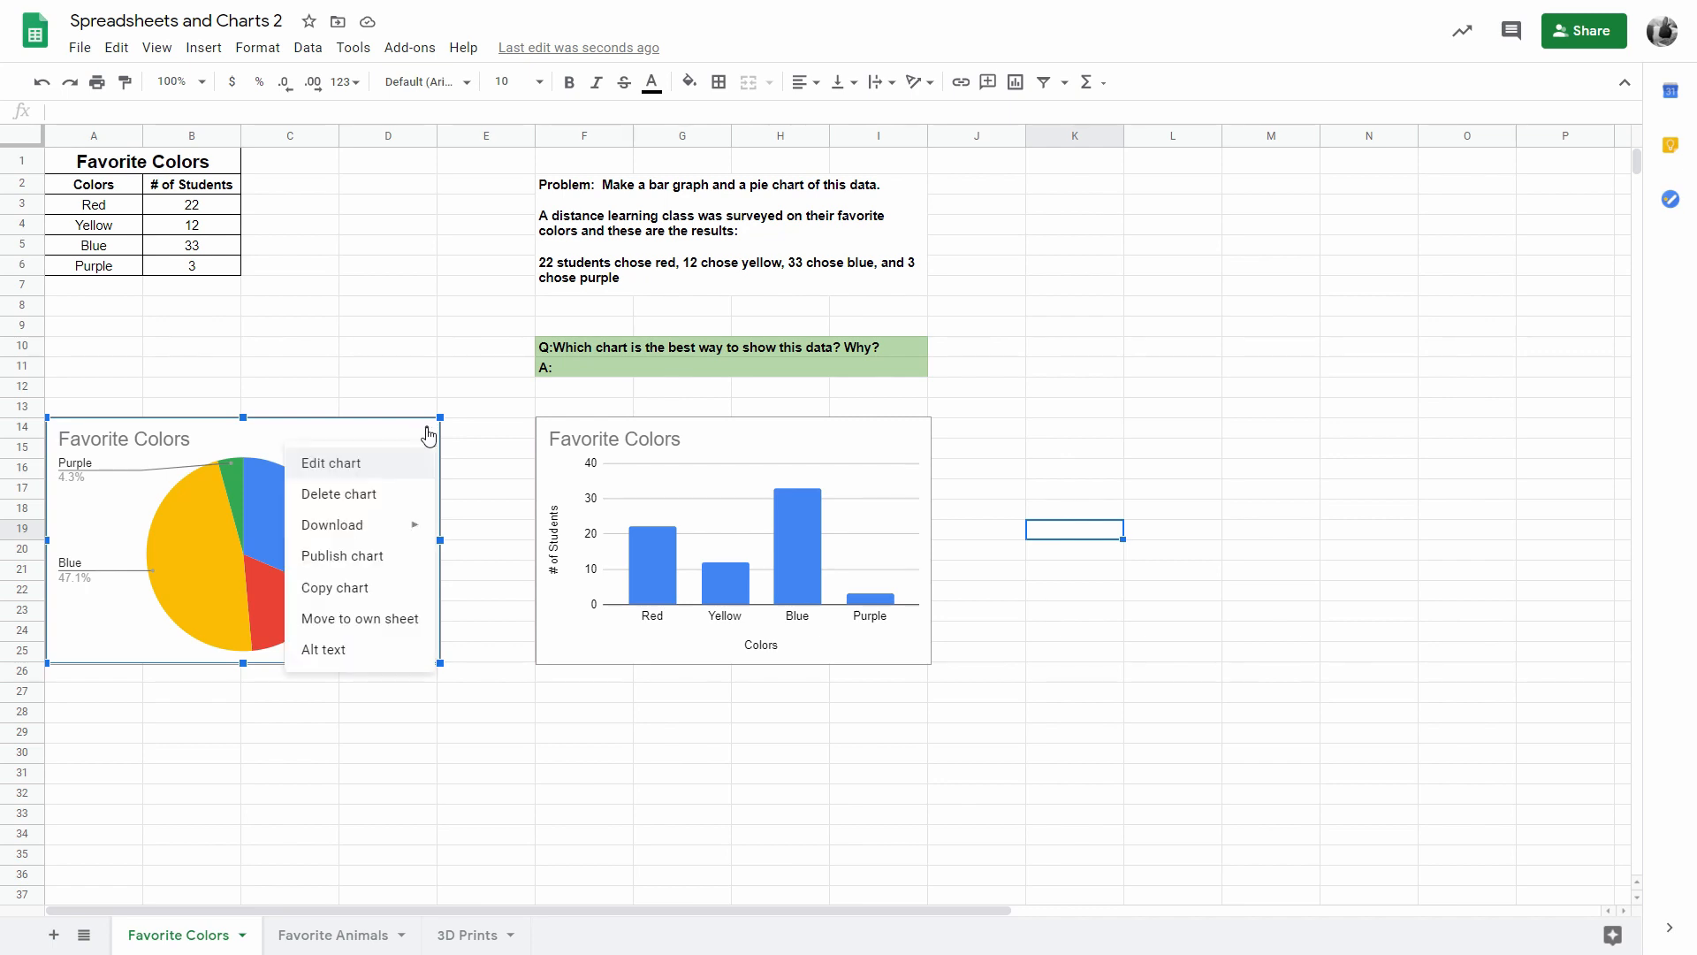
pyautogui.click(442, 386)
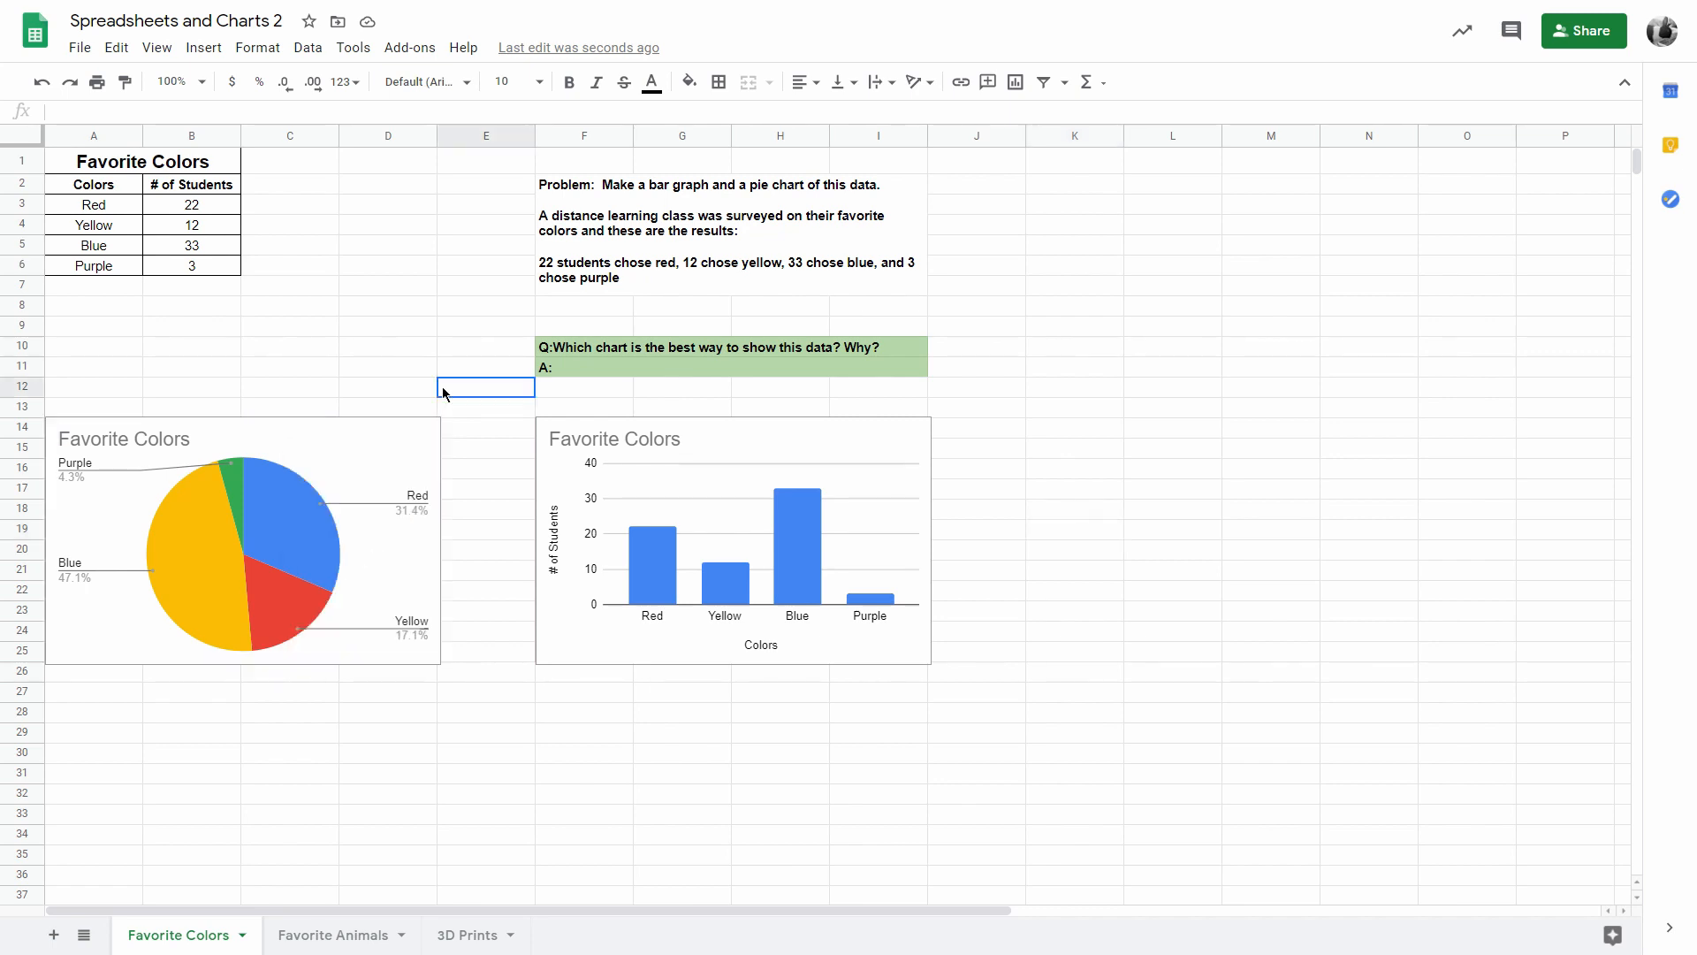
# Step: Edit the pie chart and set the color of its Red slice to red
pyautogui.click(346, 463)
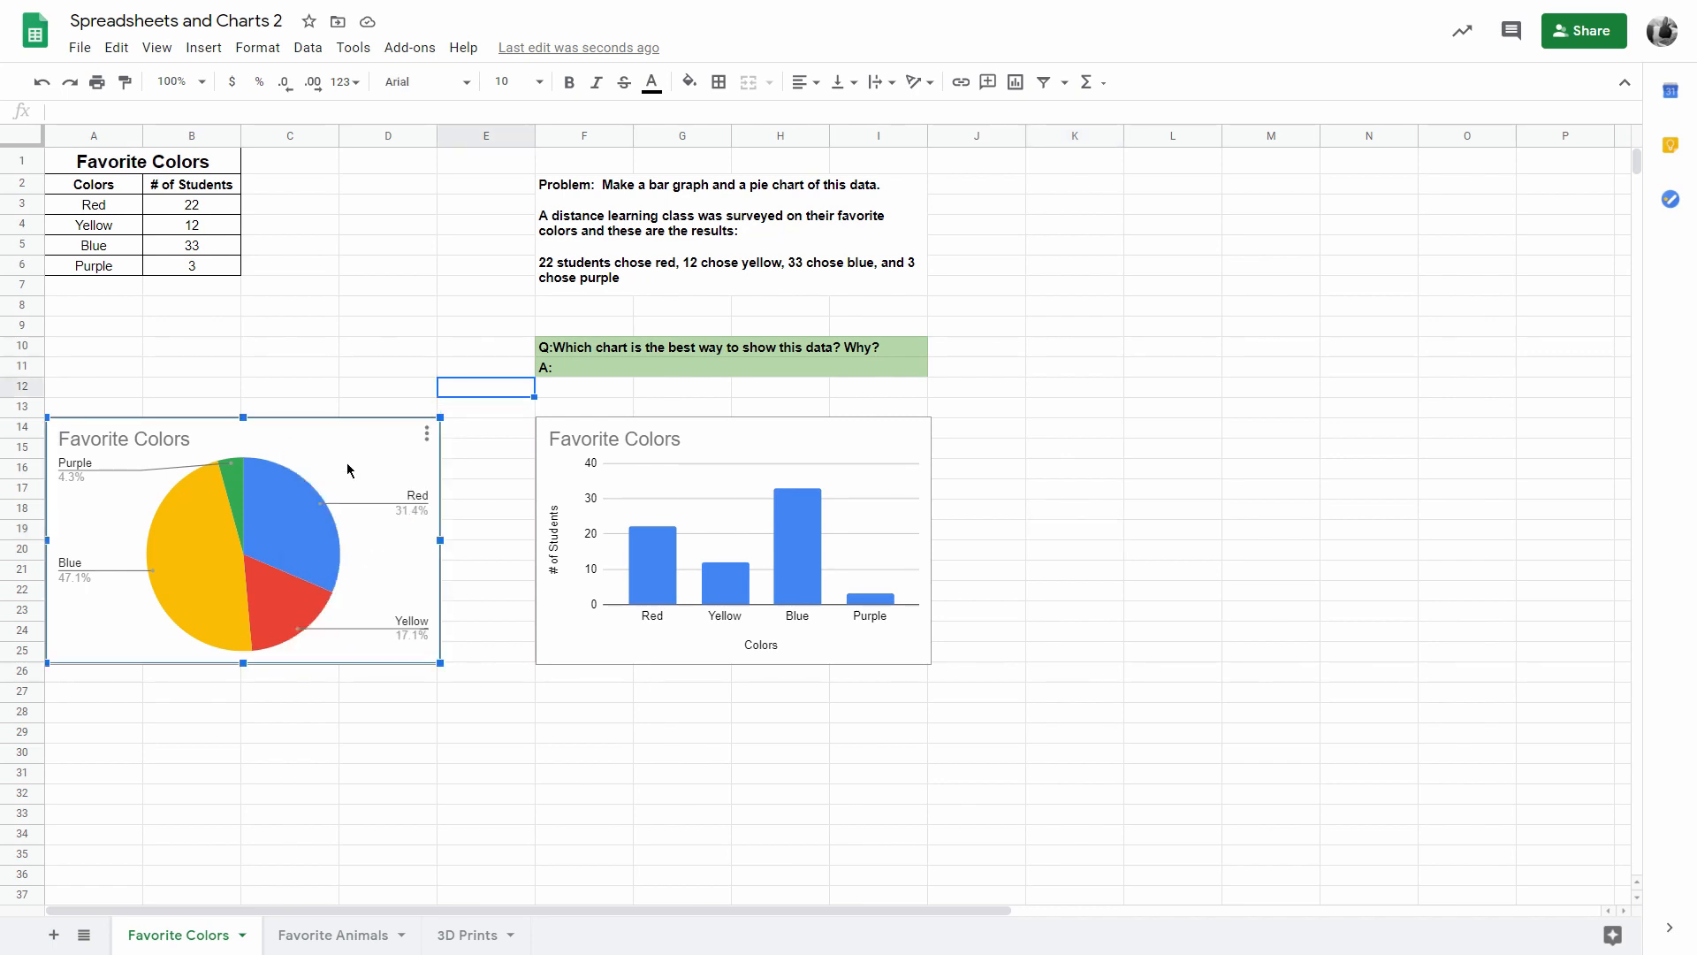
pyautogui.click(433, 448)
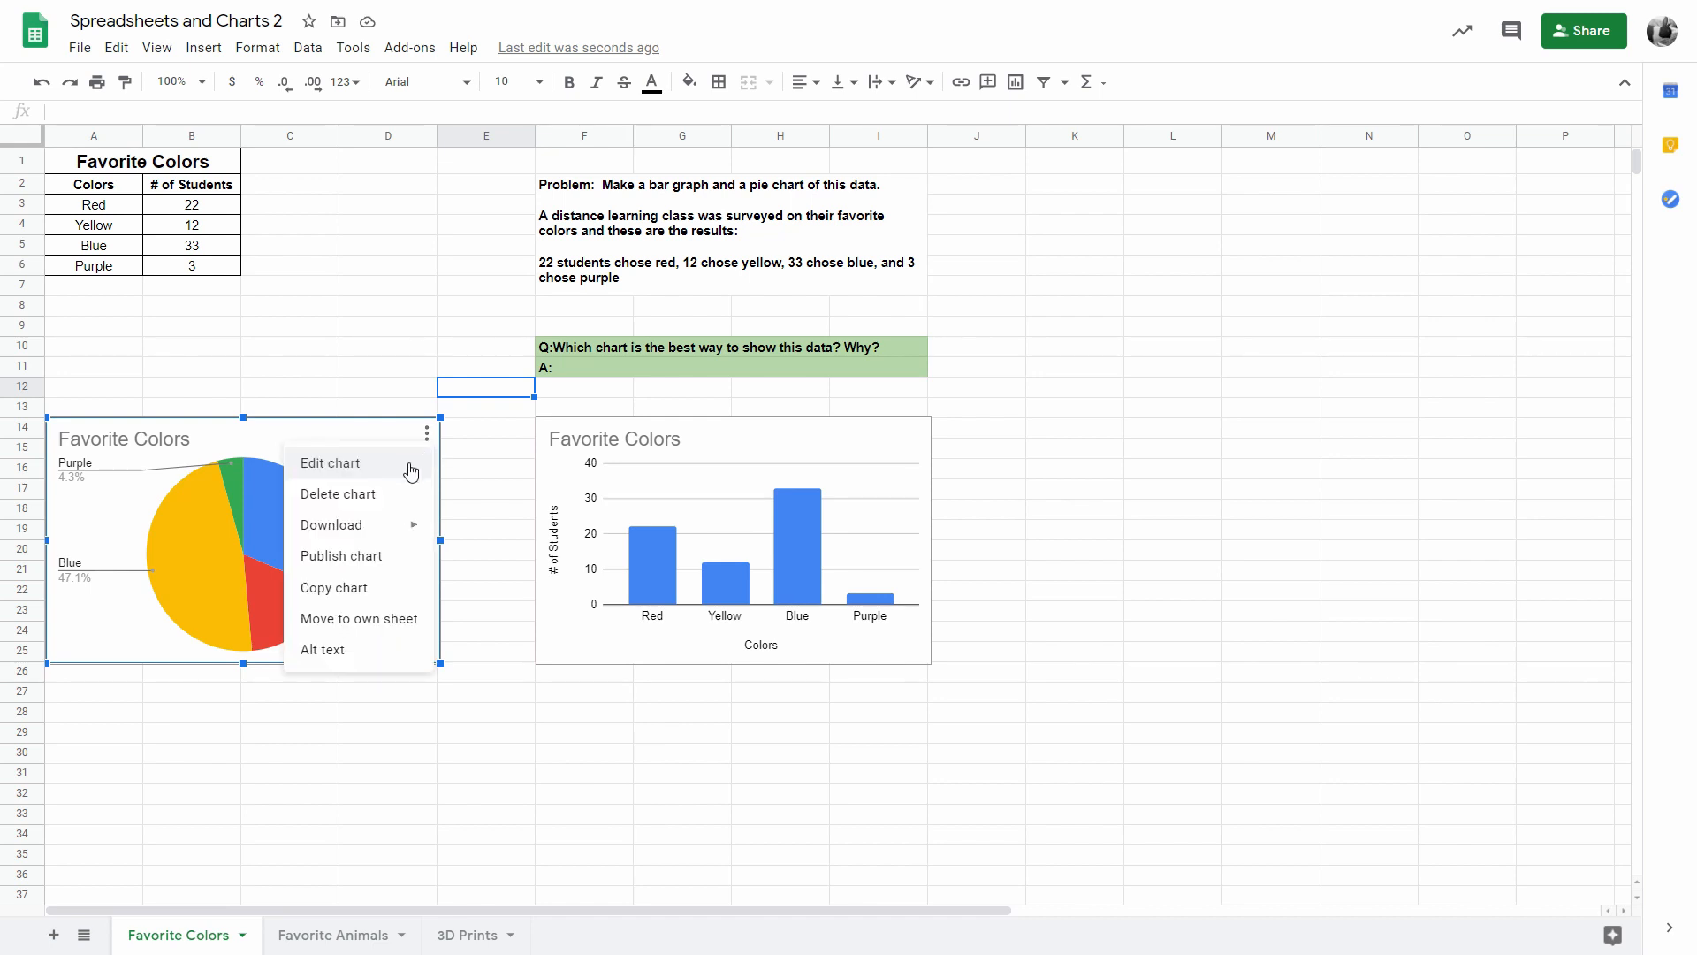
pyautogui.click(411, 463)
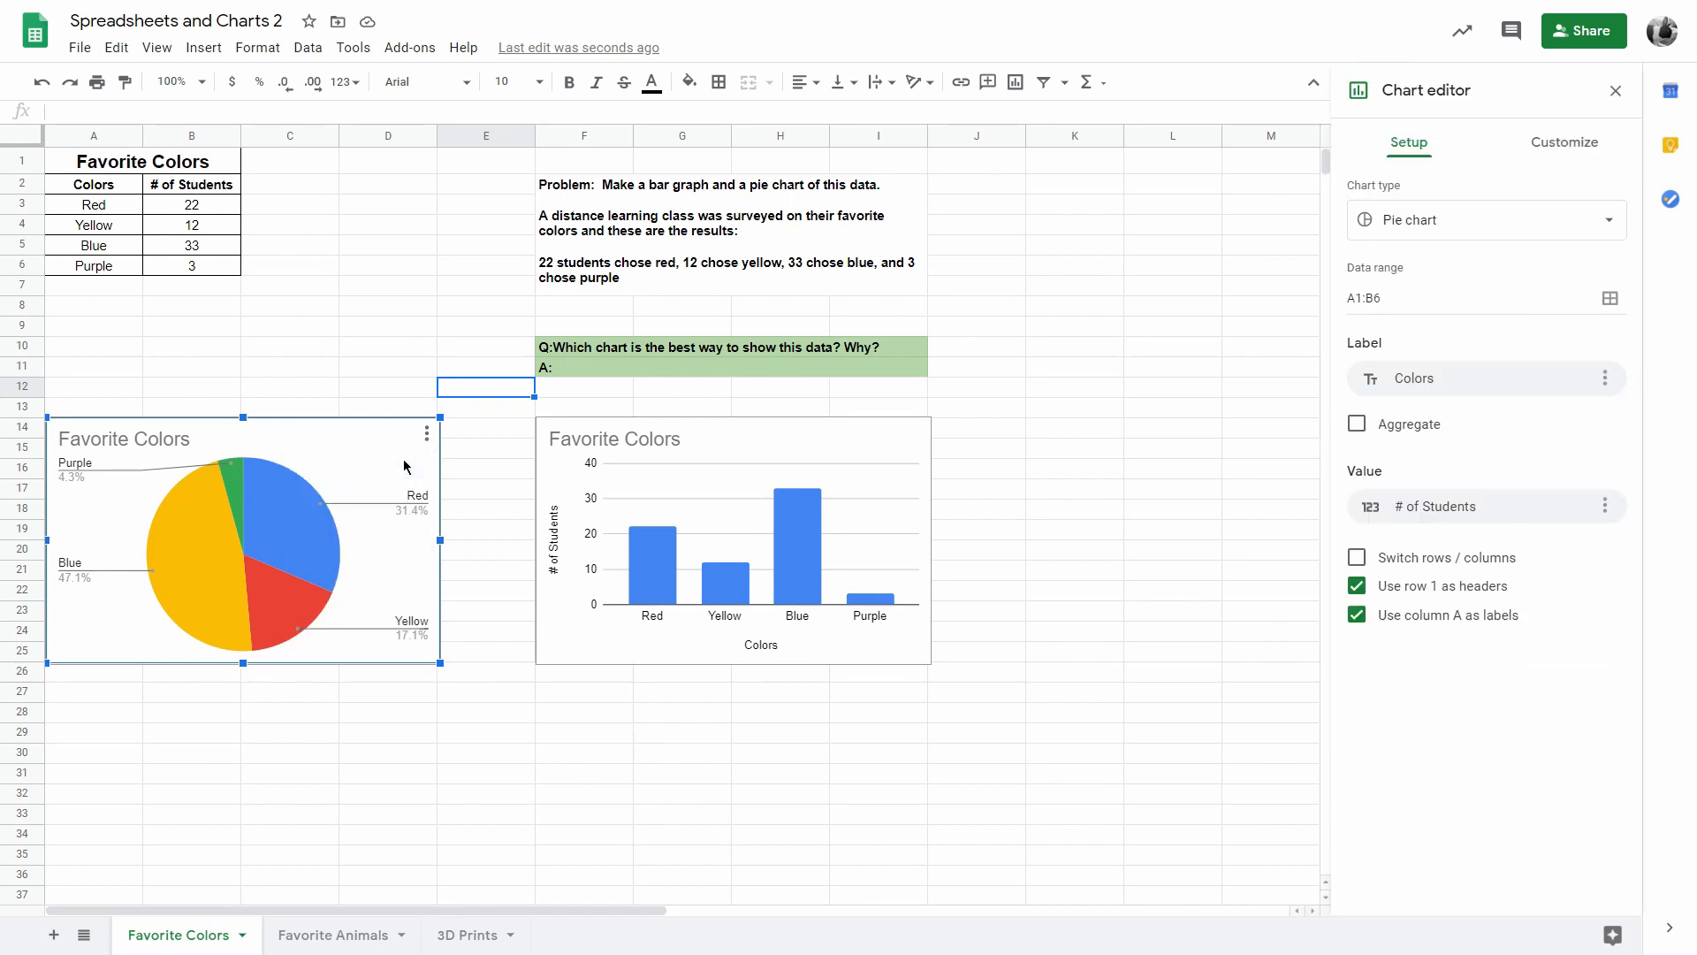
pyautogui.click(1564, 143)
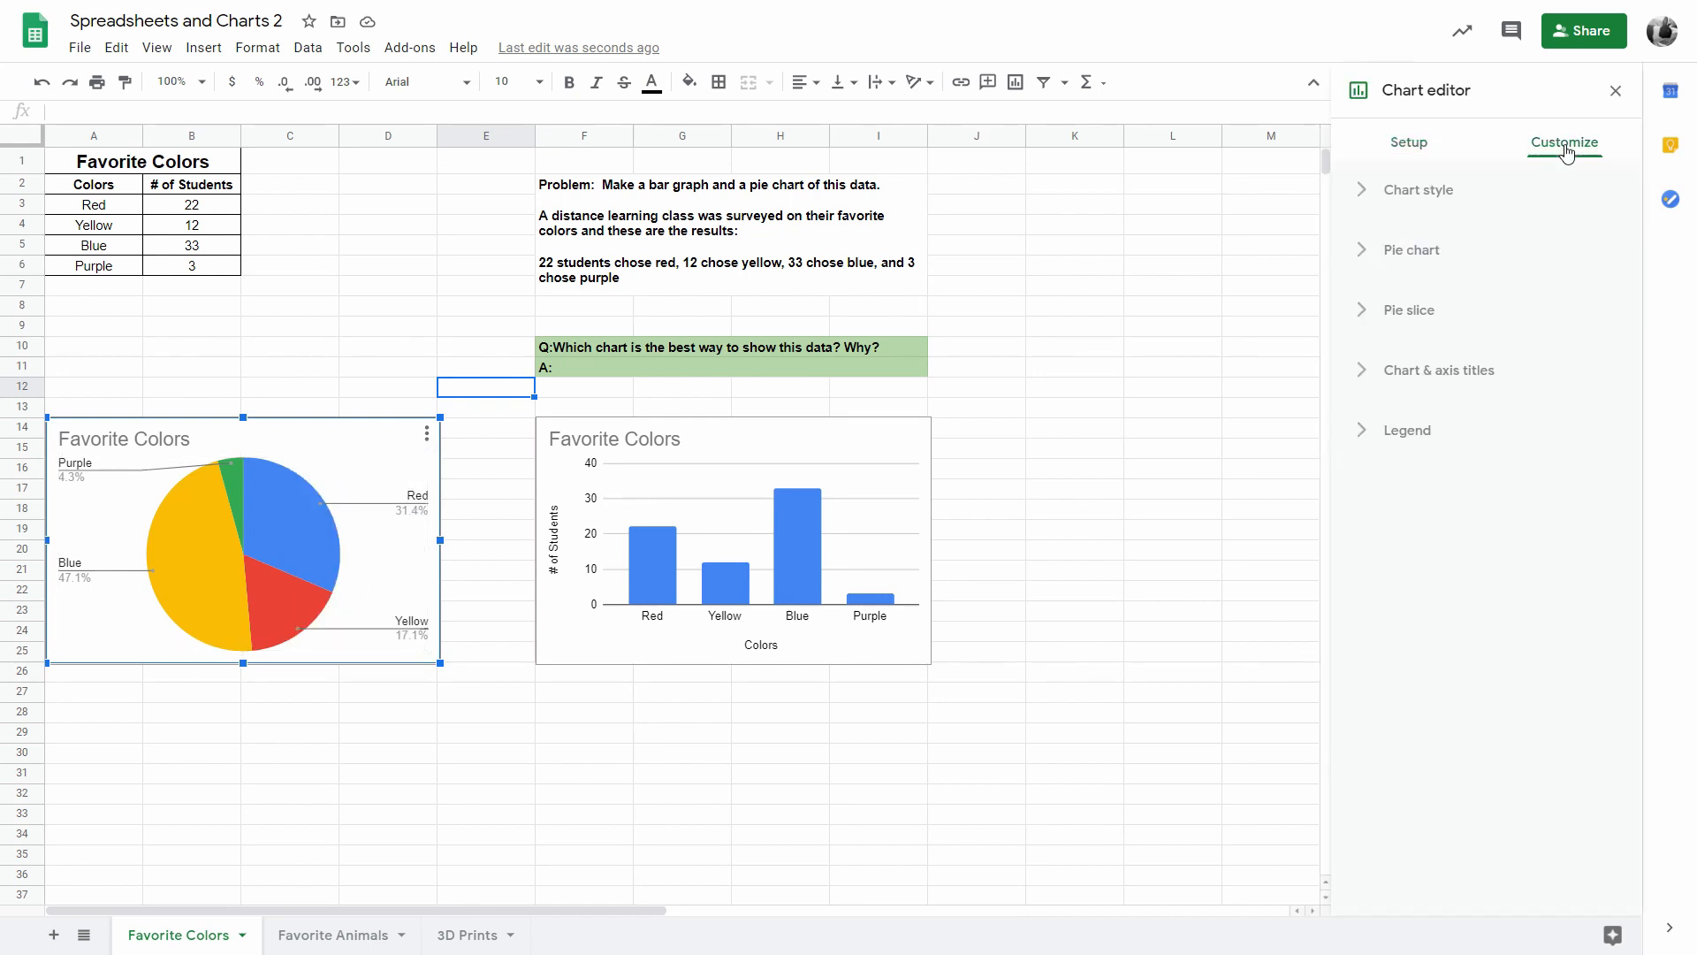
pyautogui.click(1380, 318)
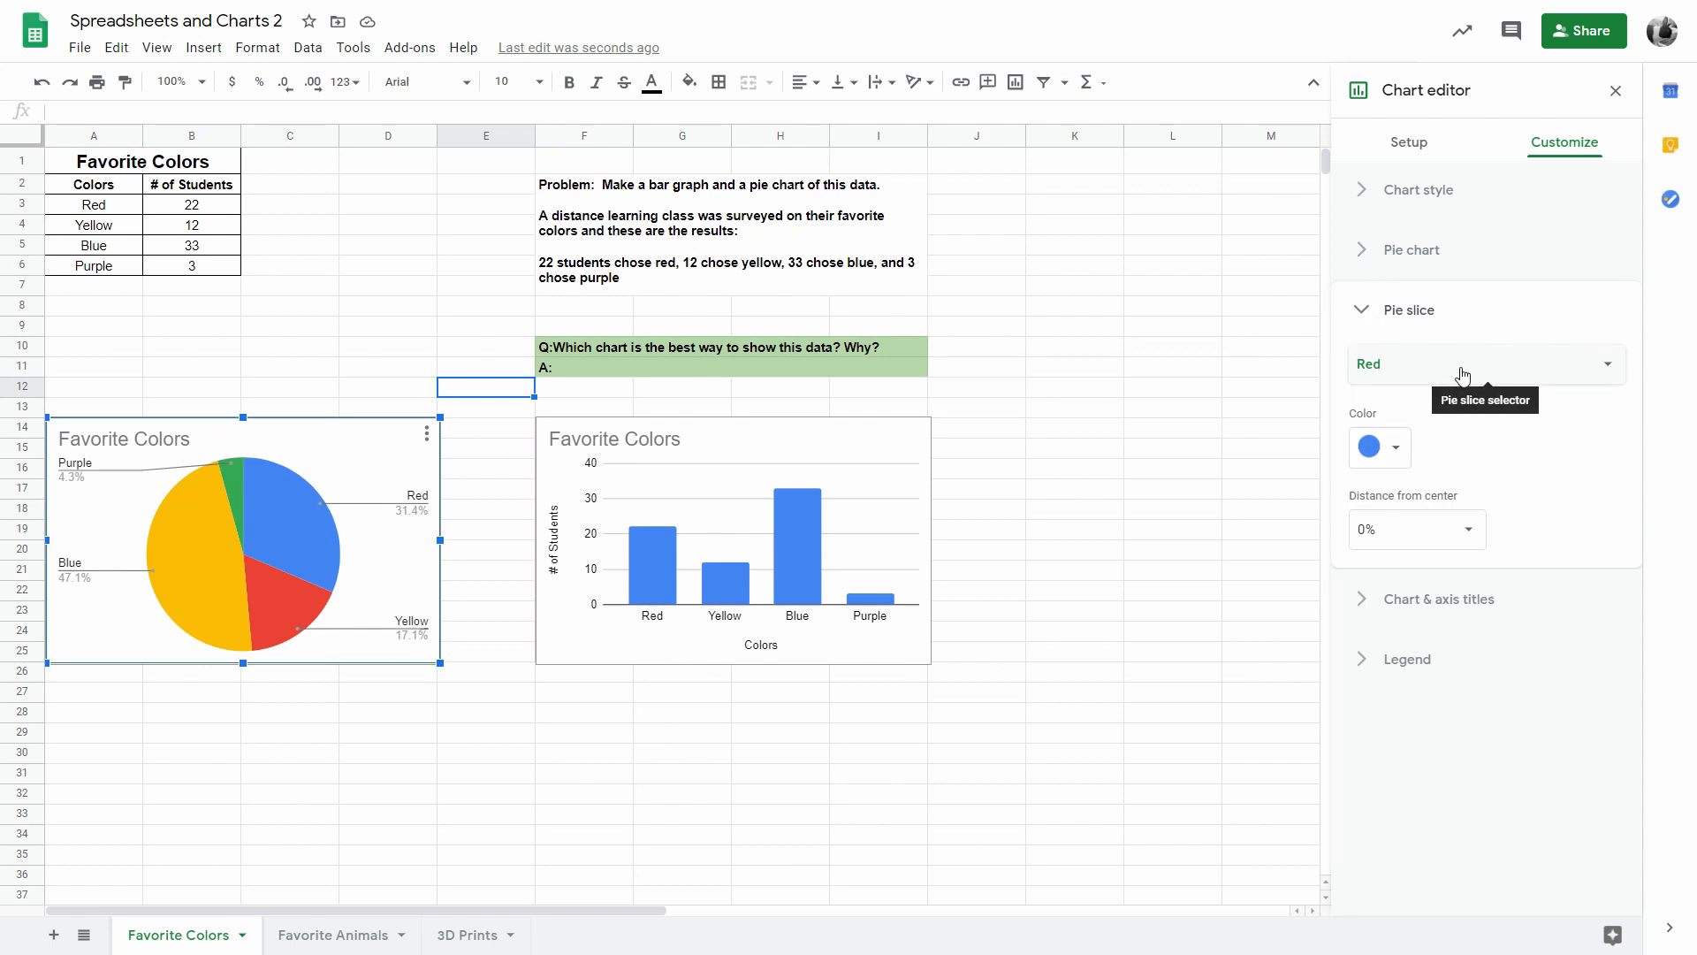
pyautogui.click(1410, 443)
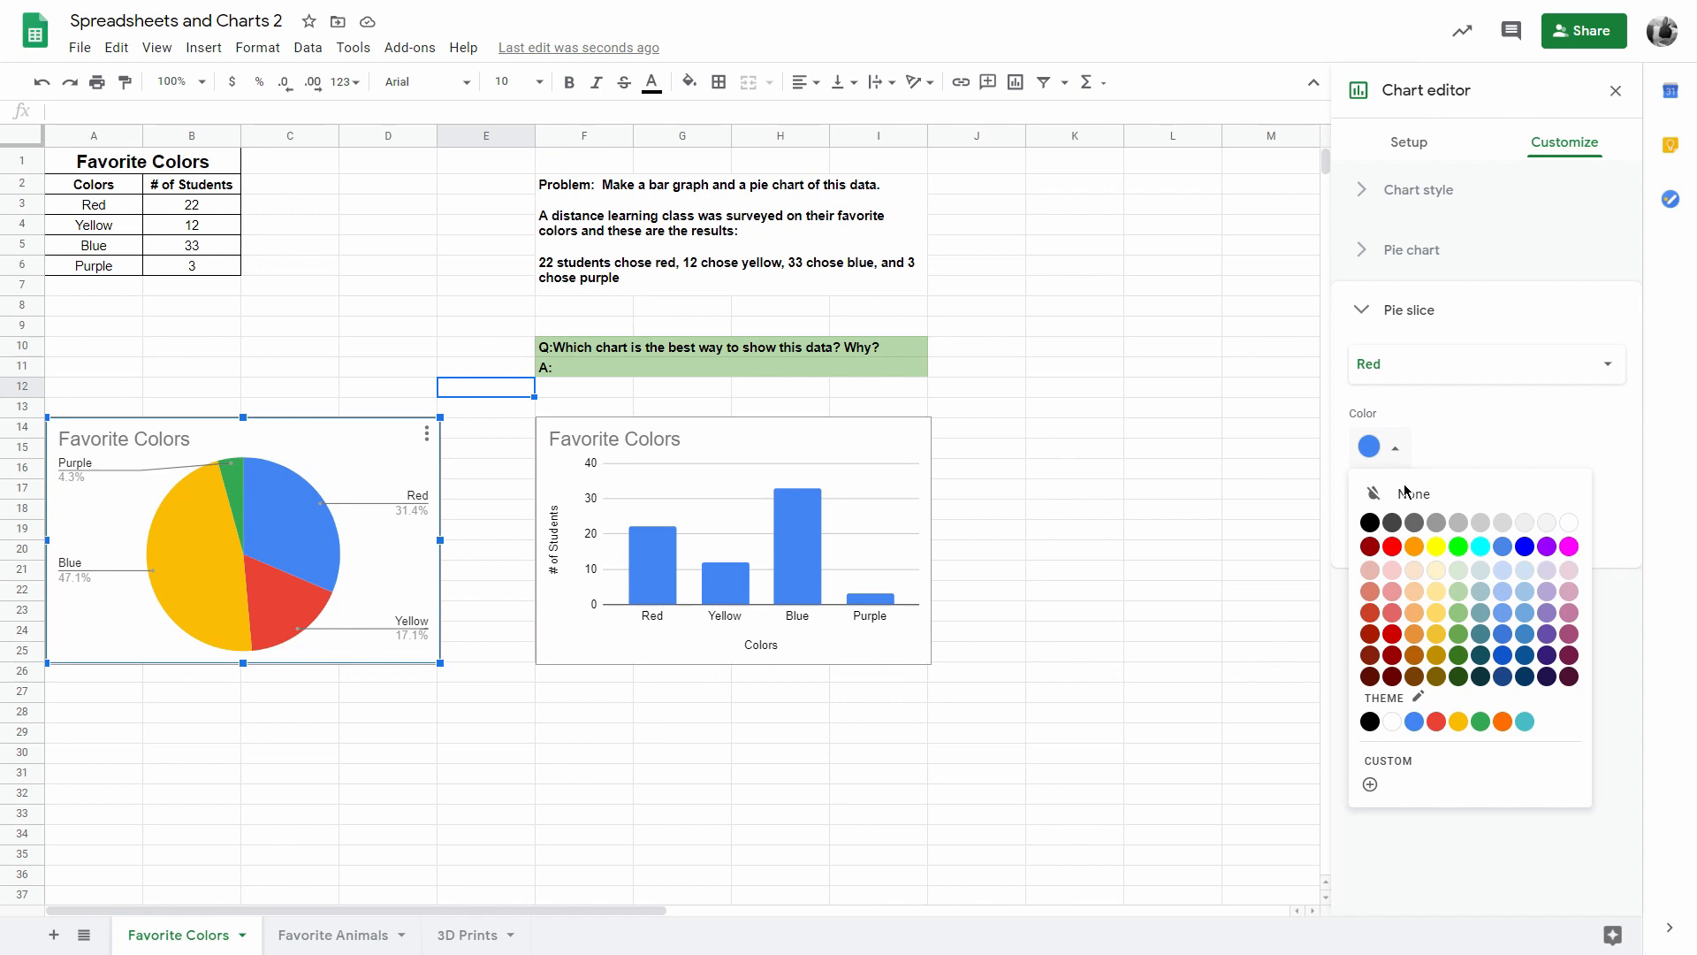
pyautogui.click(1393, 548)
# Step: Set the color of the pie chart's Yellow slice to yellow
pyautogui.click(1432, 371)
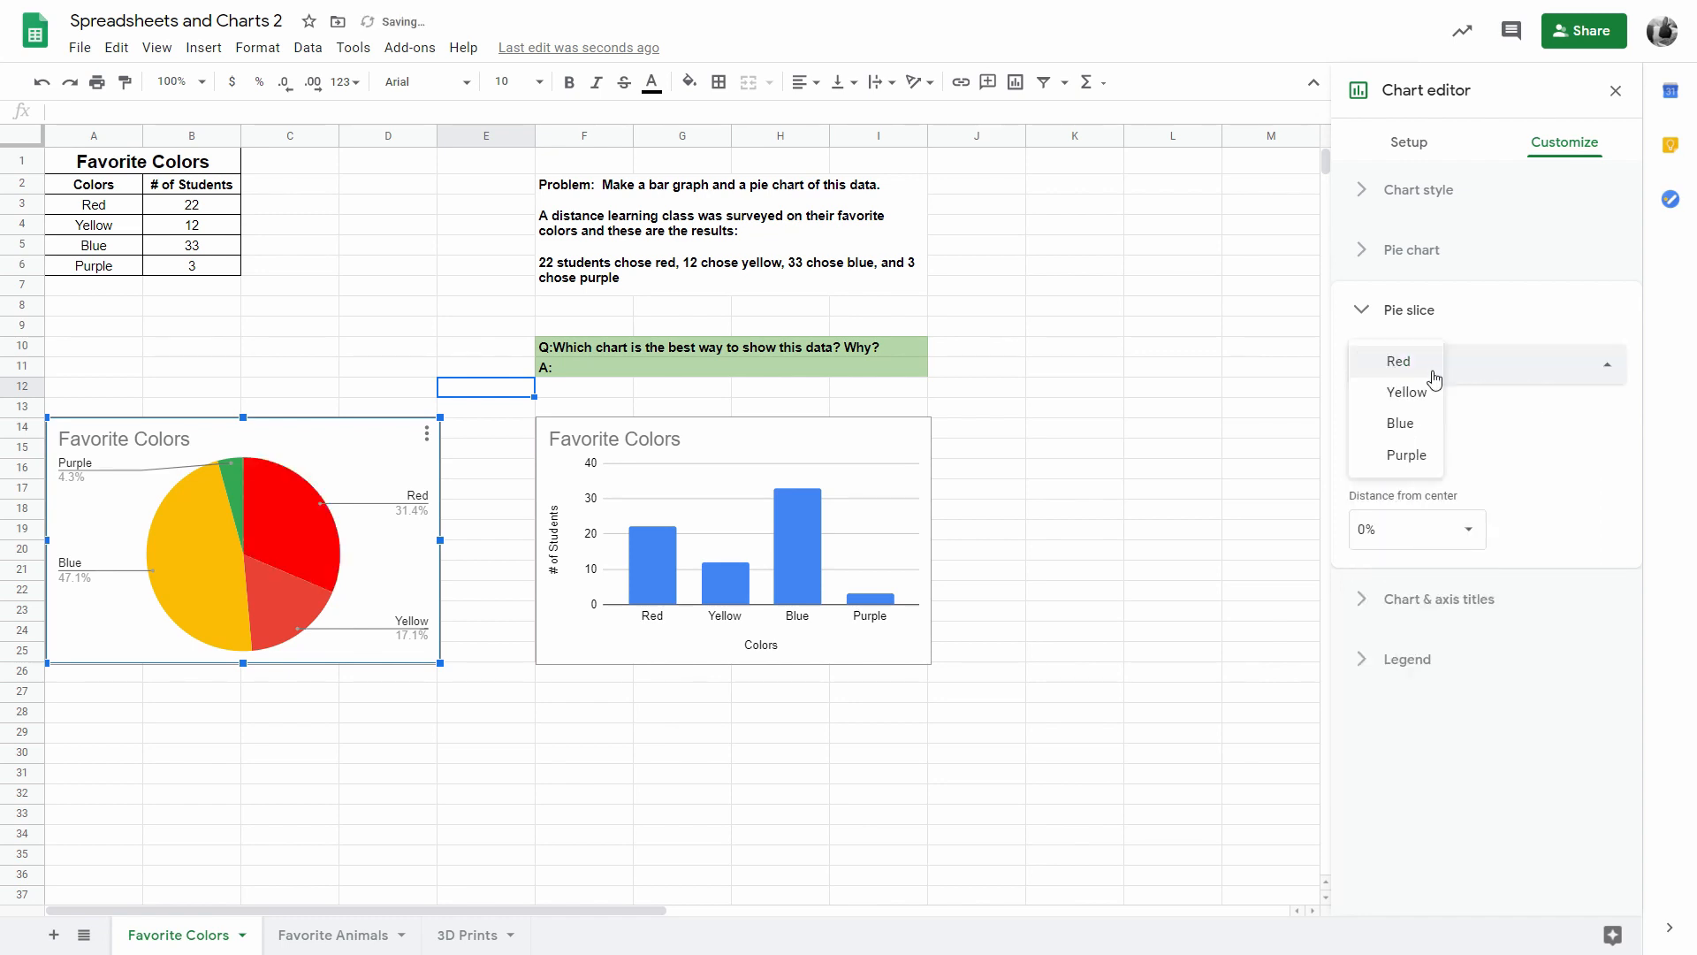
pyautogui.click(1429, 400)
pyautogui.click(1401, 446)
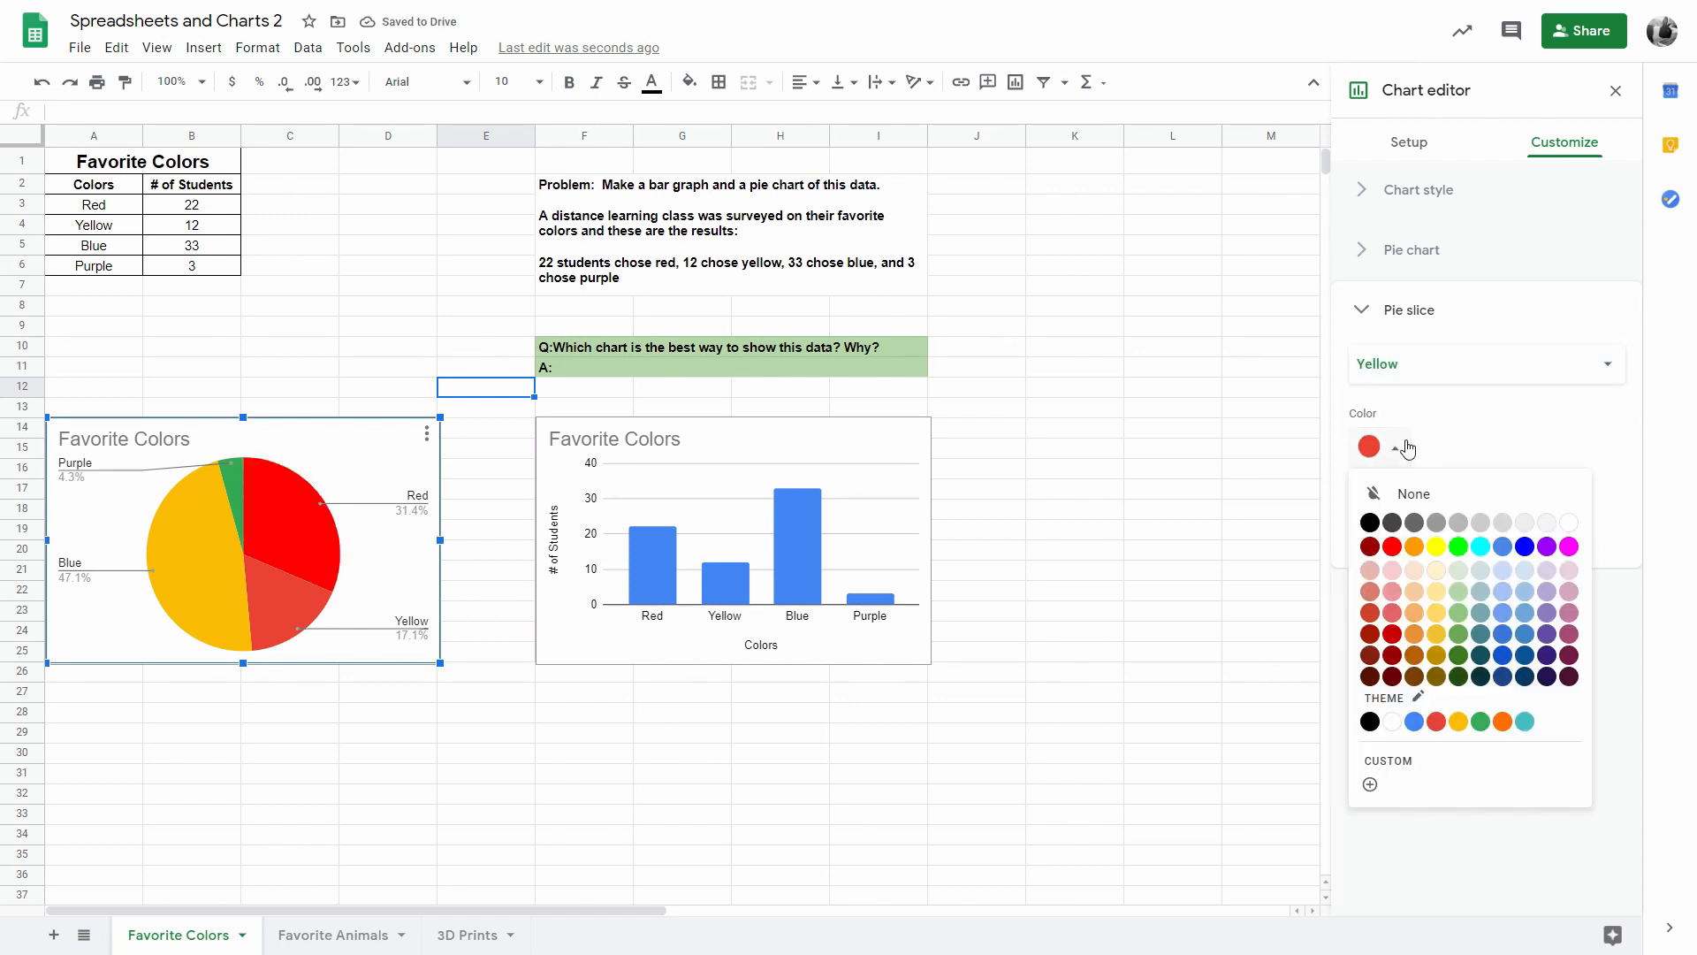
pyautogui.click(1436, 547)
# Step: Color the pie chart's Blue slice blue and its Purple slice purple, and close the chart editor
pyautogui.click(1447, 376)
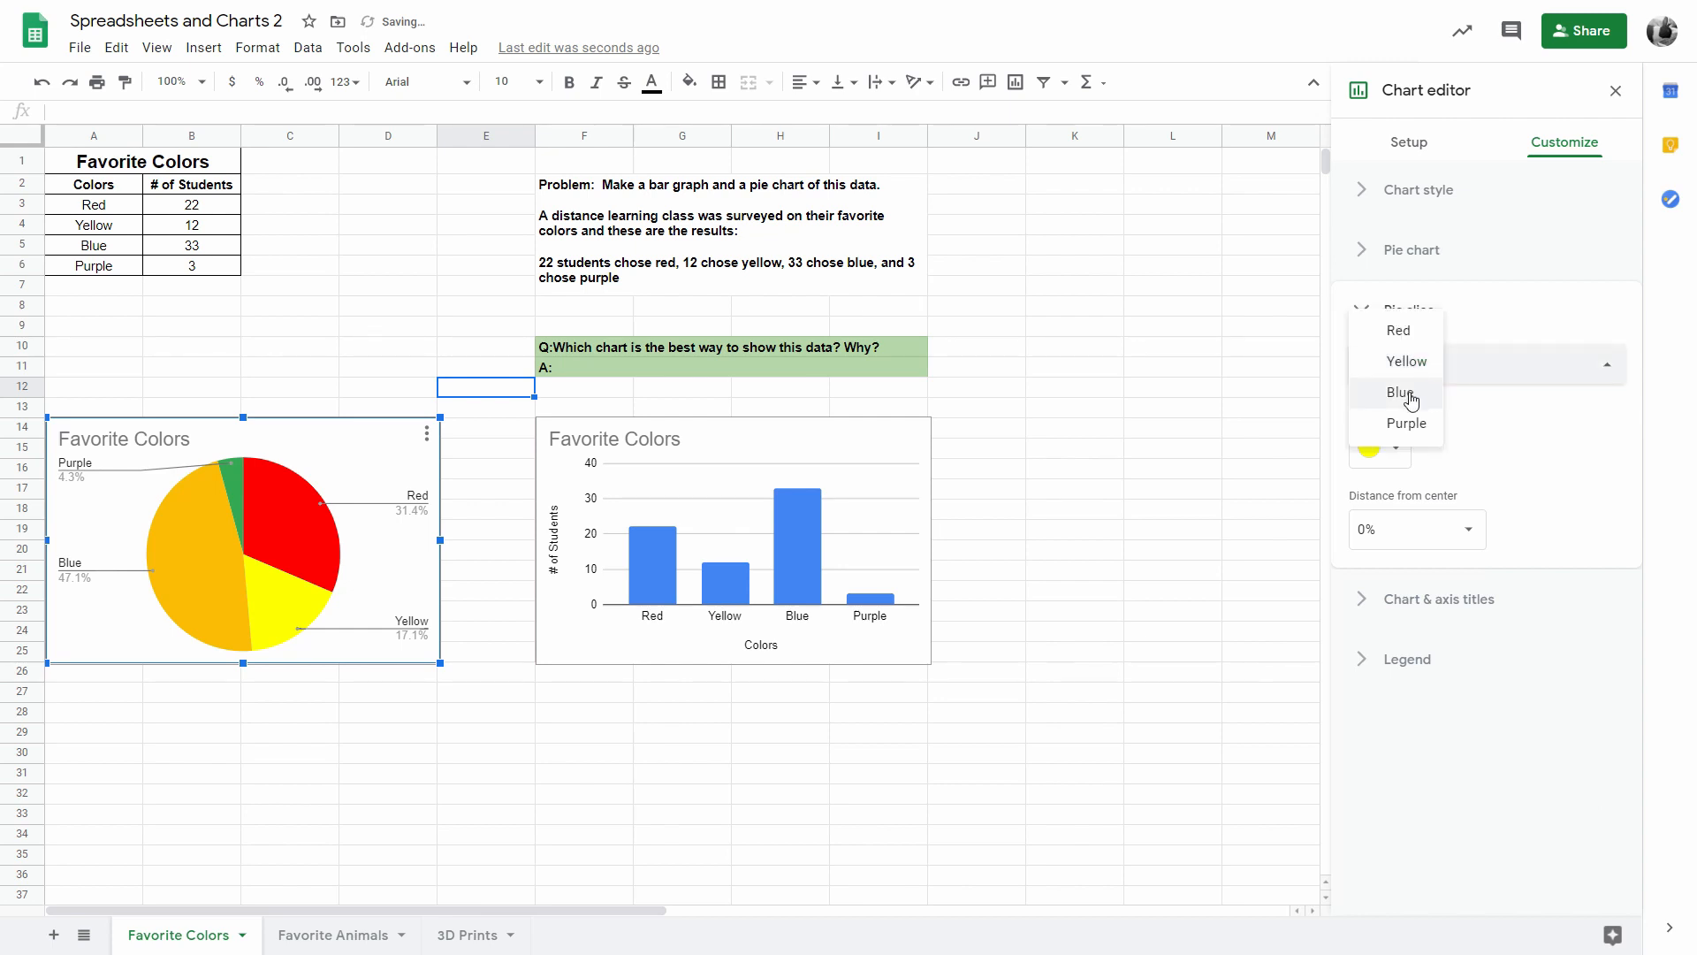
pyautogui.click(1414, 395)
pyautogui.click(1405, 448)
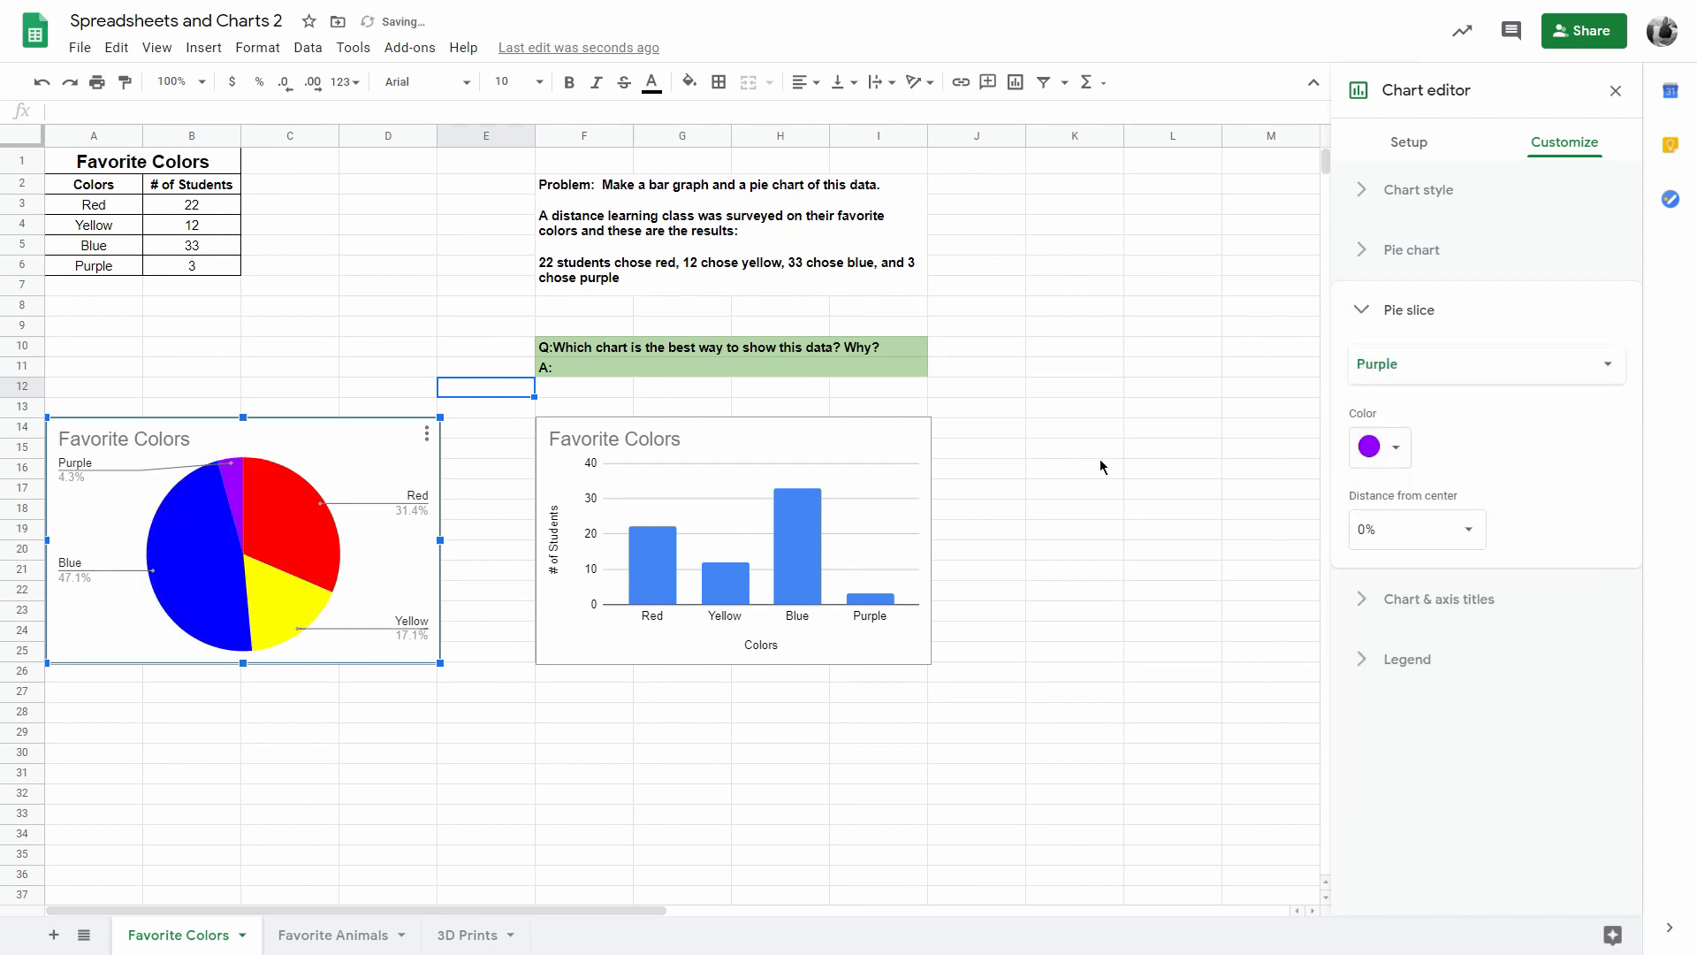
pyautogui.click(1523, 547)
pyautogui.click(909, 449)
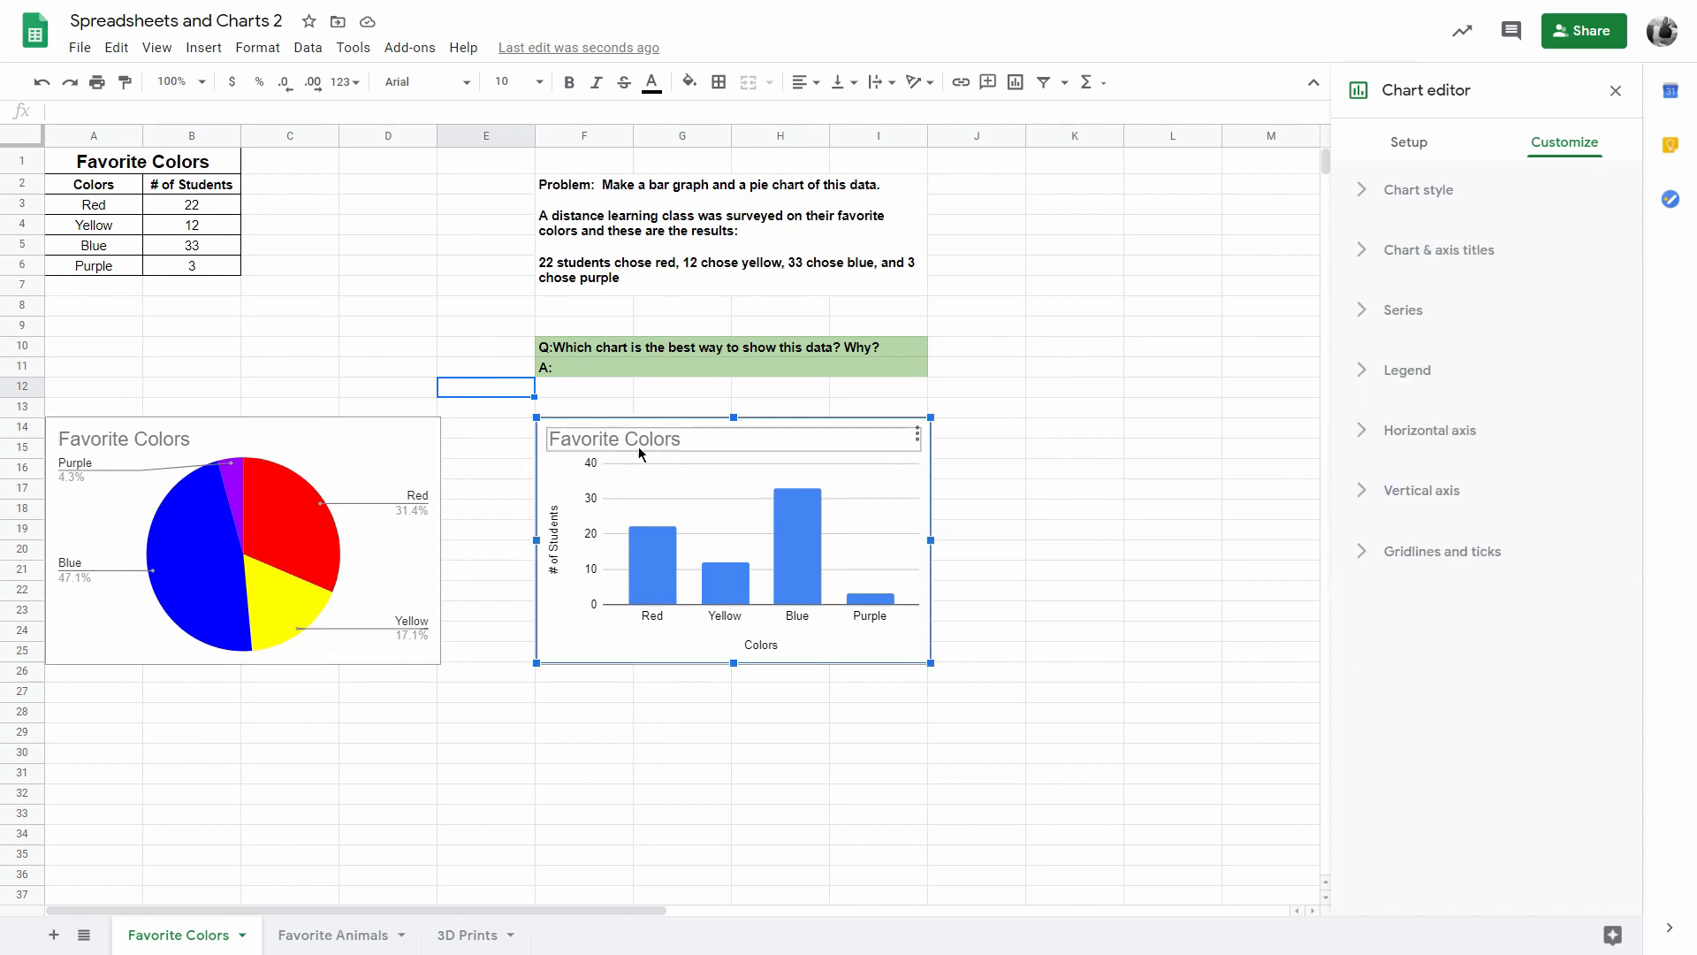
pyautogui.press('Escape')
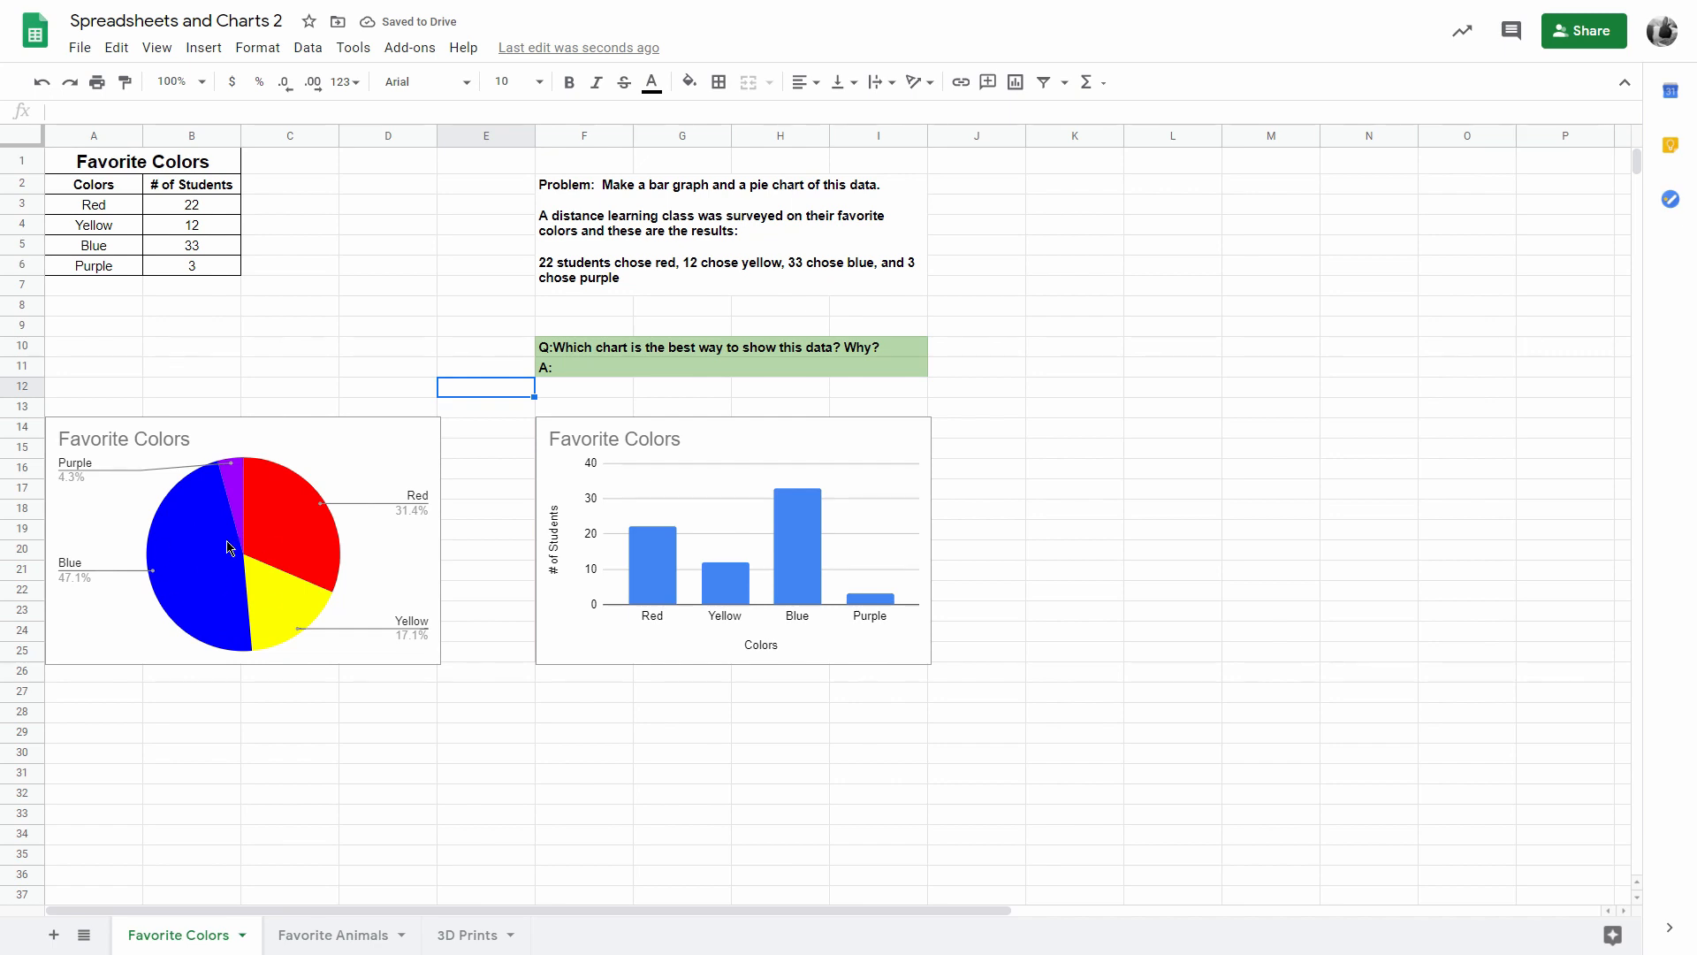
# Step: Edit the bar graph and add individual data point formatting for the Red bar in the # of Students series
pyautogui.click(761, 438)
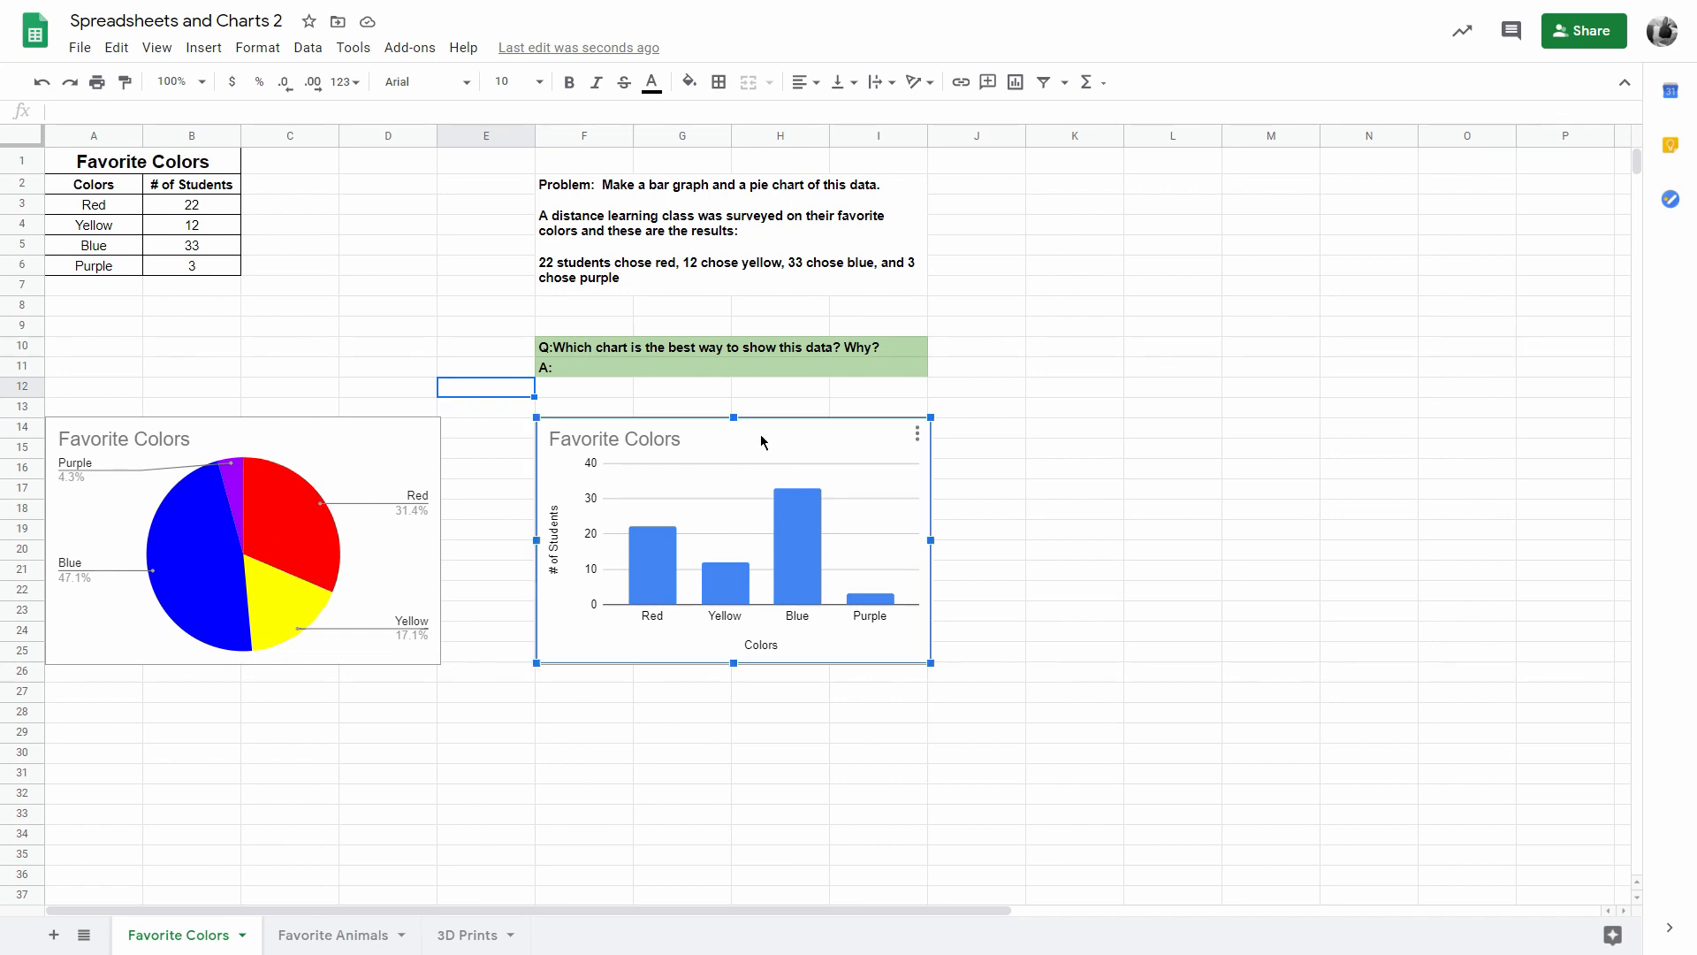
pyautogui.click(917, 435)
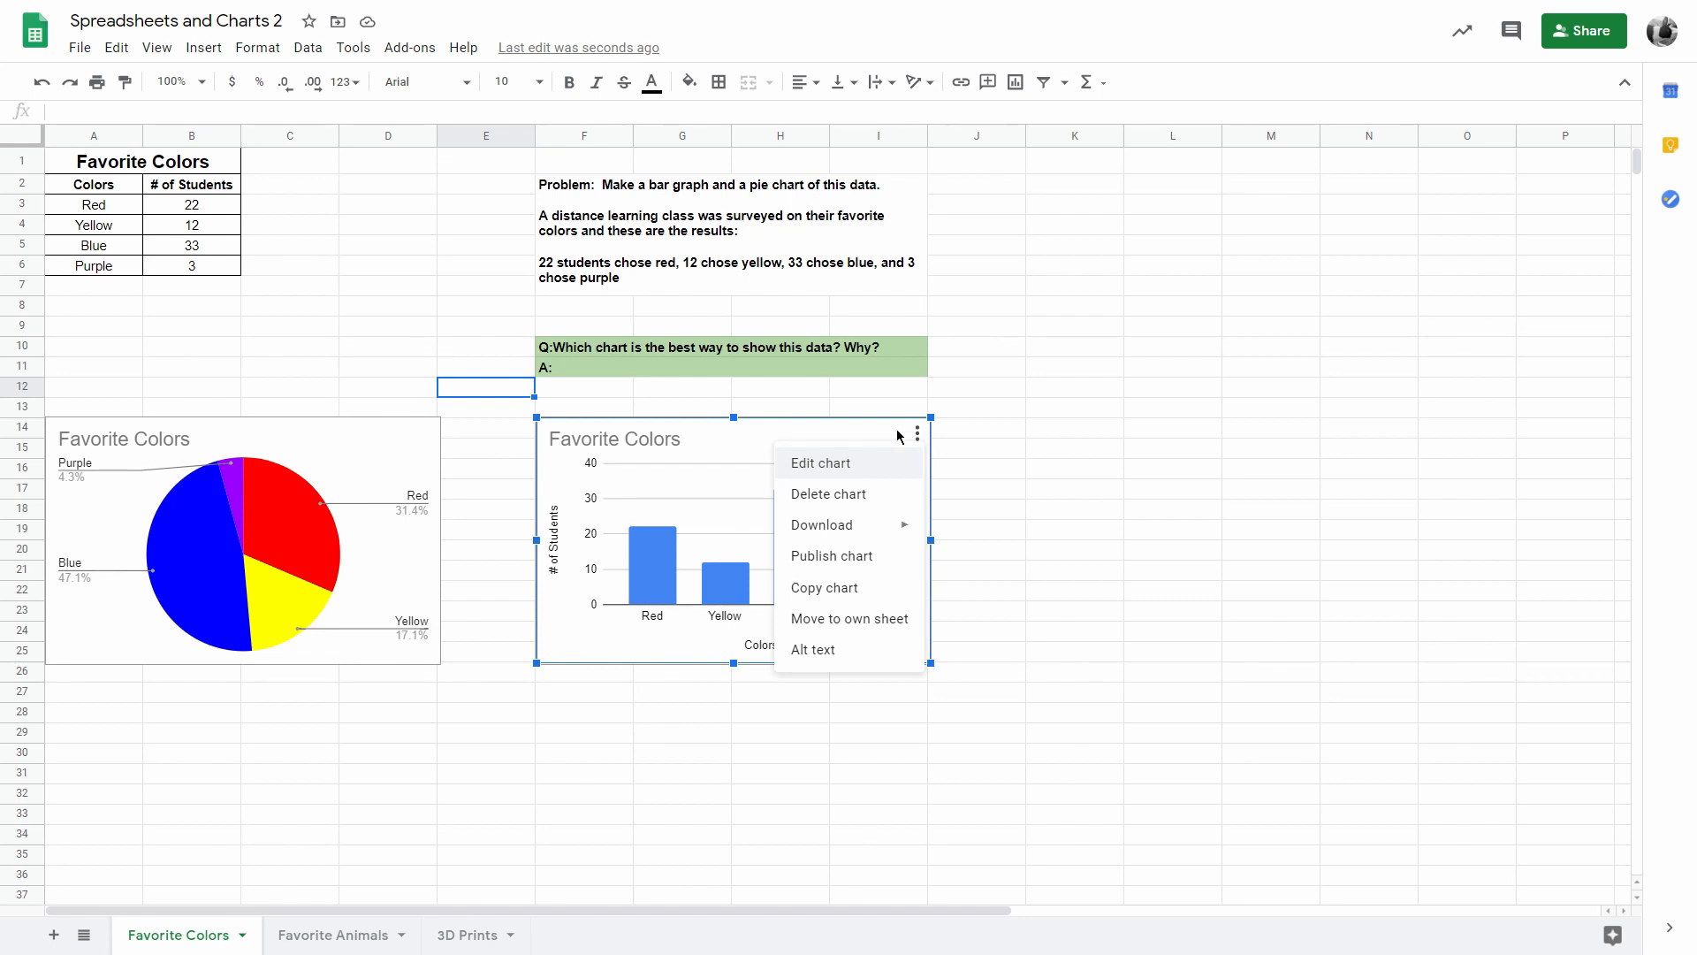
pyautogui.click(843, 468)
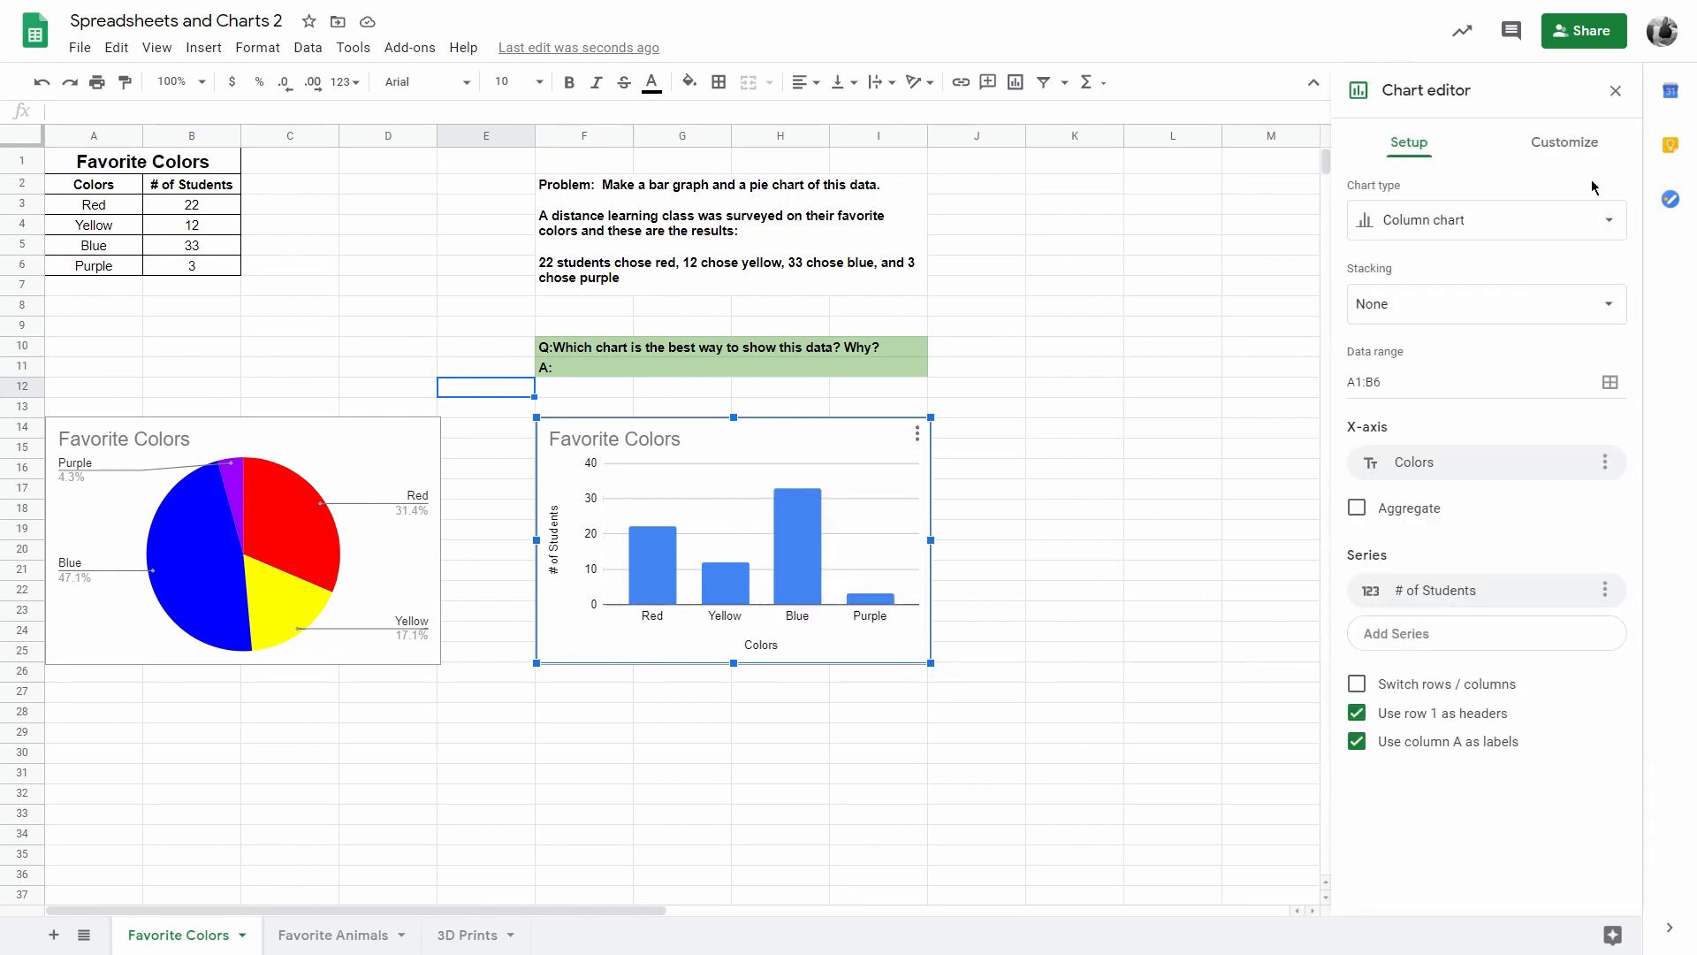
pyautogui.click(1585, 147)
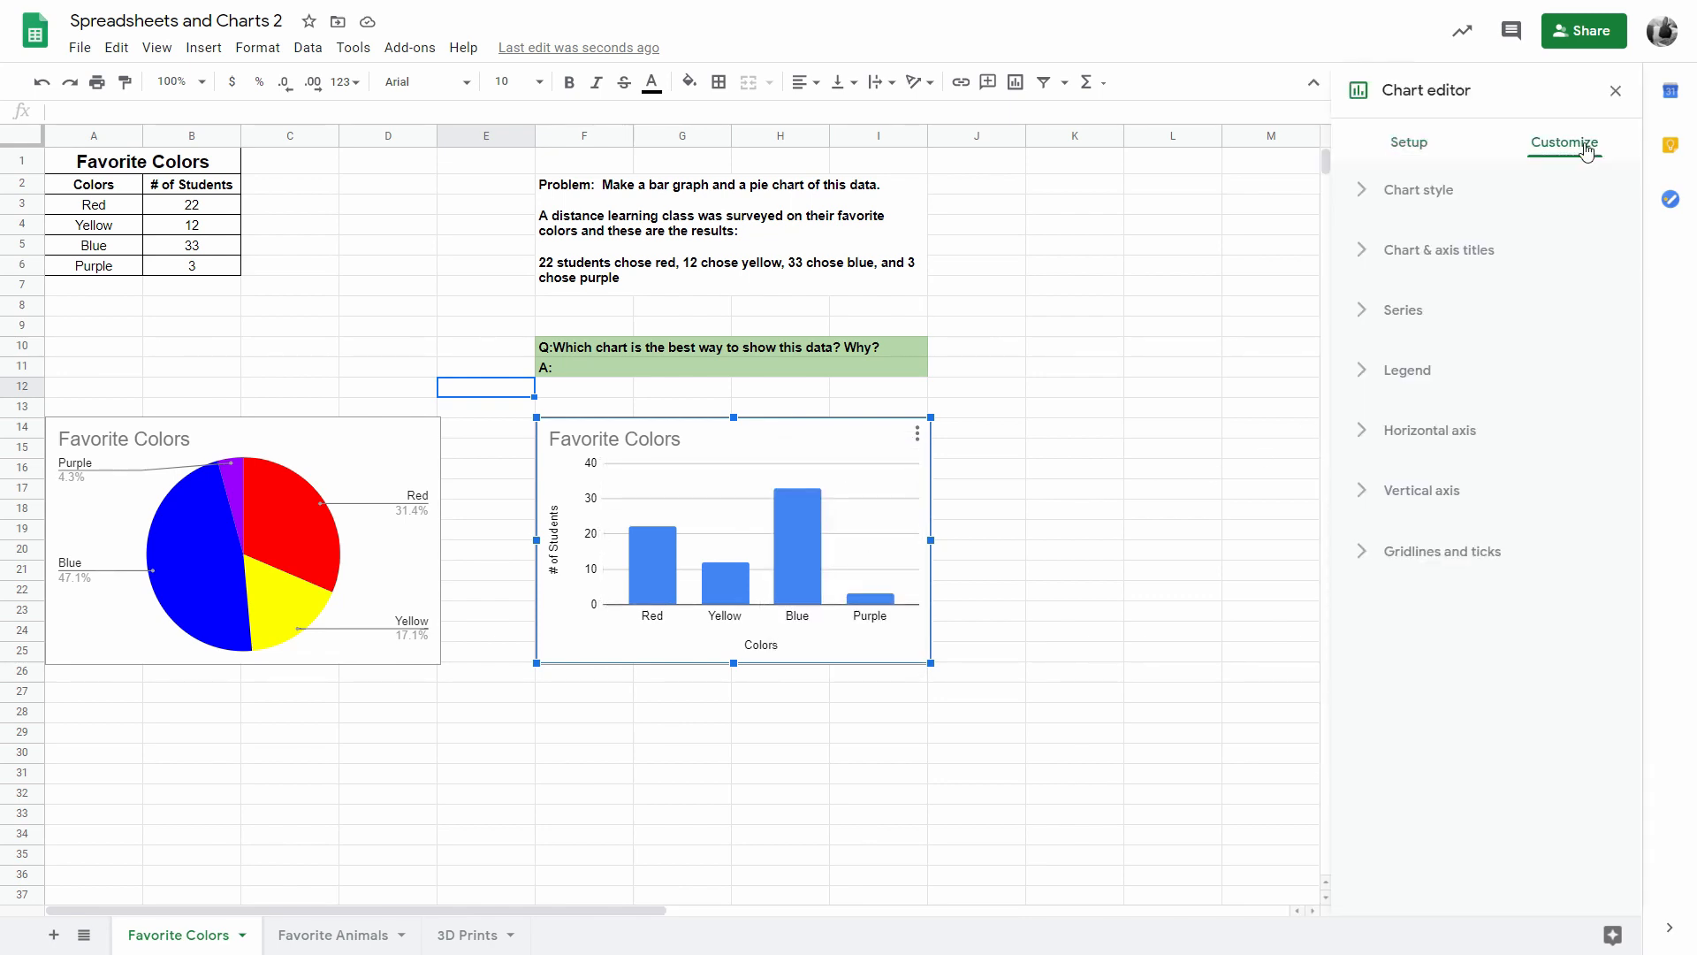
pyautogui.click(1383, 315)
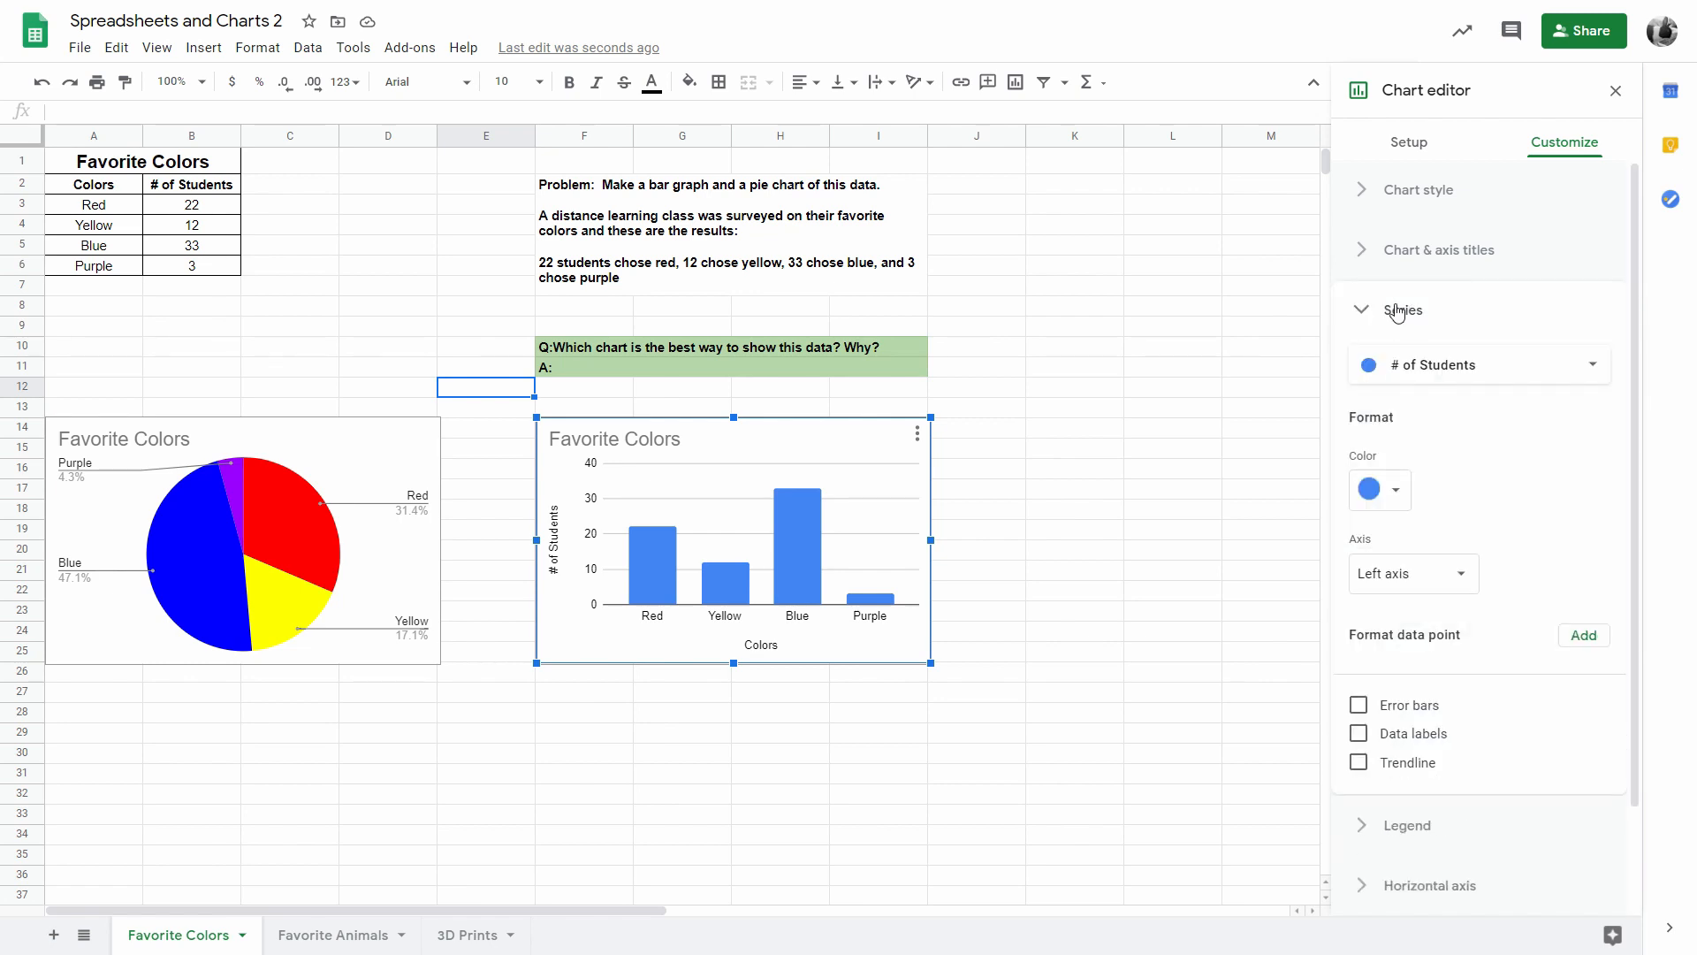
pyautogui.click(1595, 323)
pyautogui.click(1459, 322)
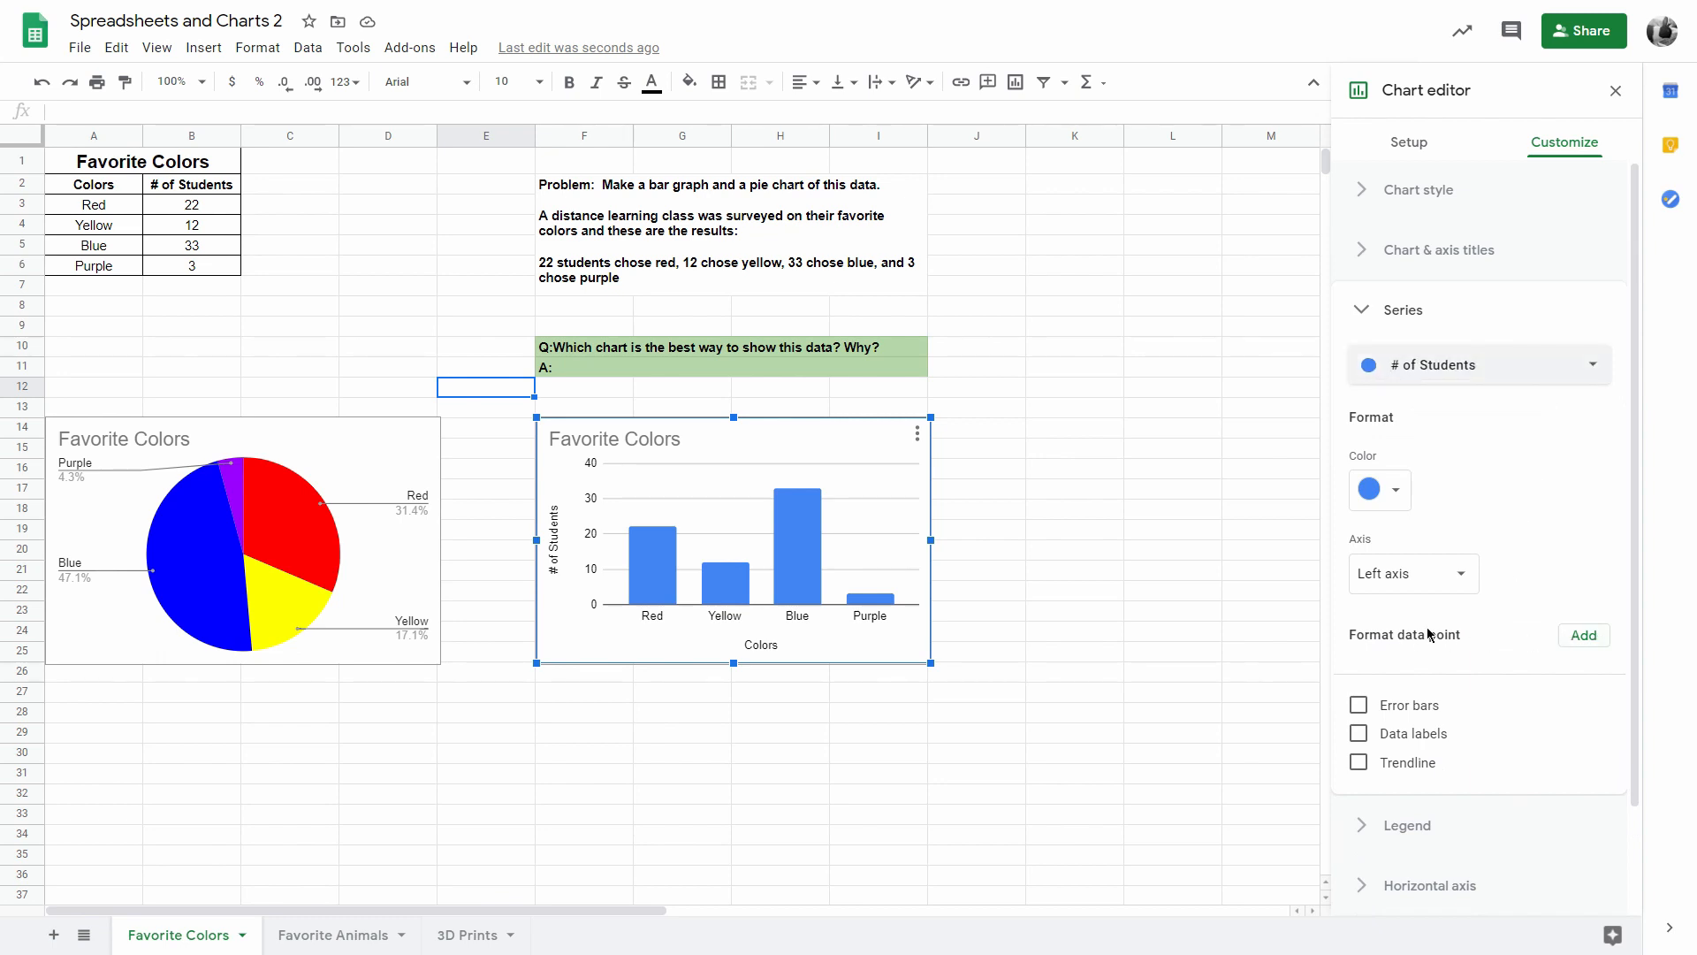
pyautogui.click(1584, 637)
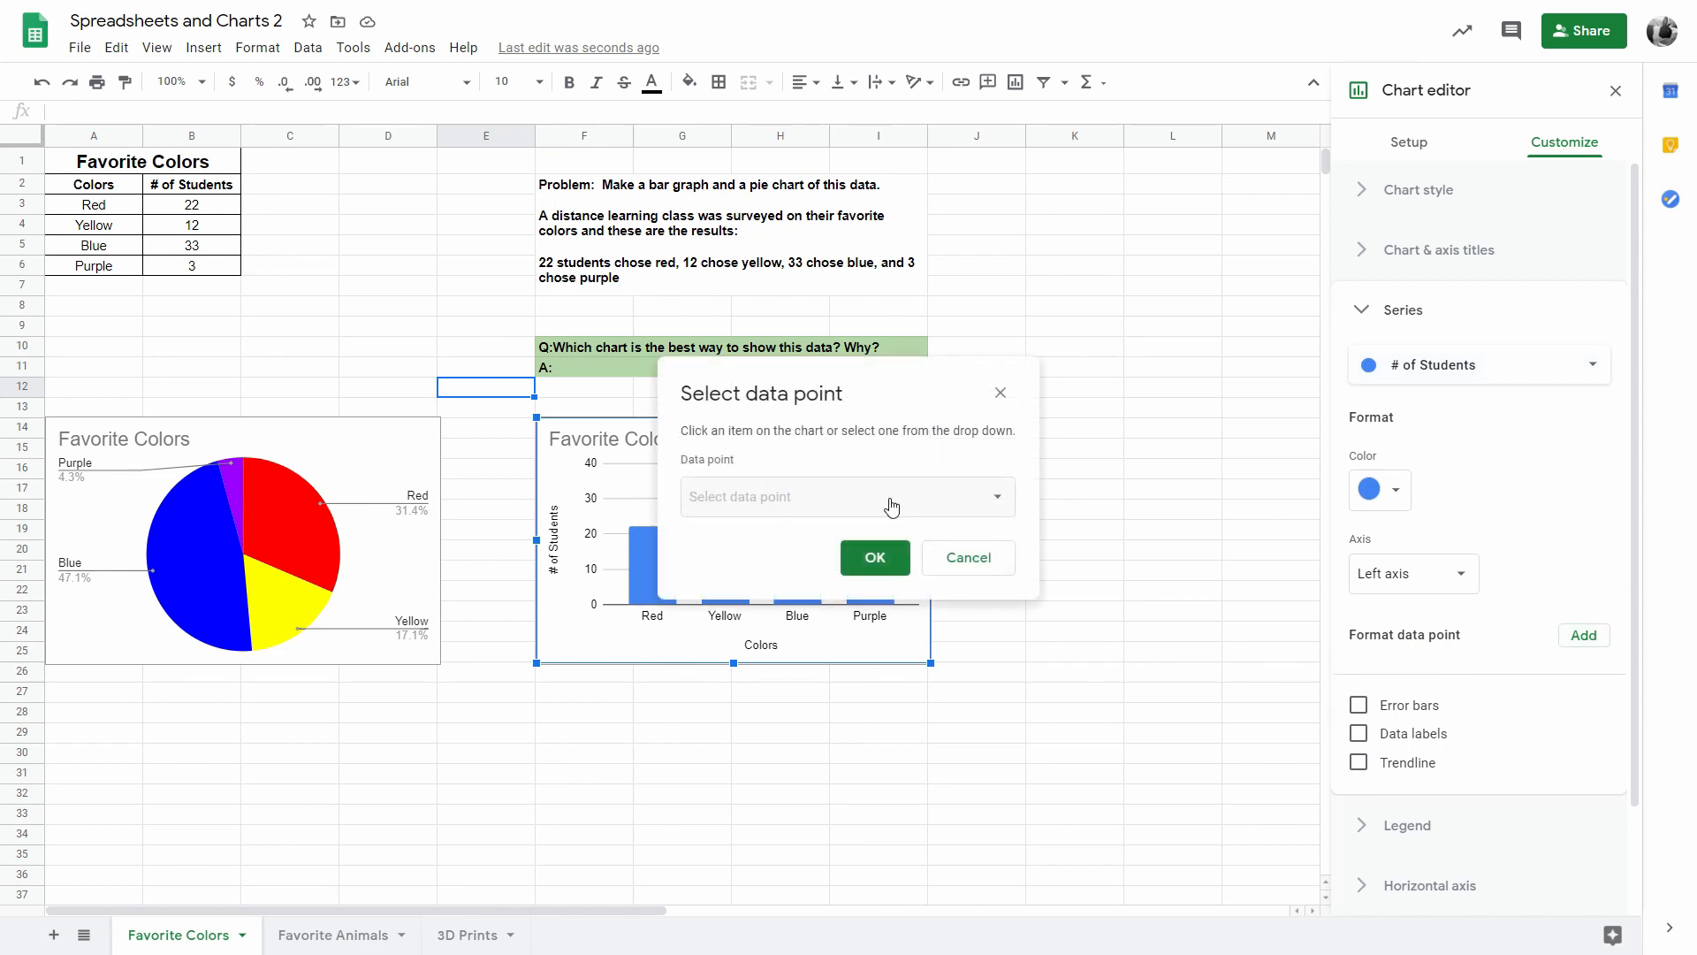
pyautogui.click(854, 495)
pyautogui.click(851, 500)
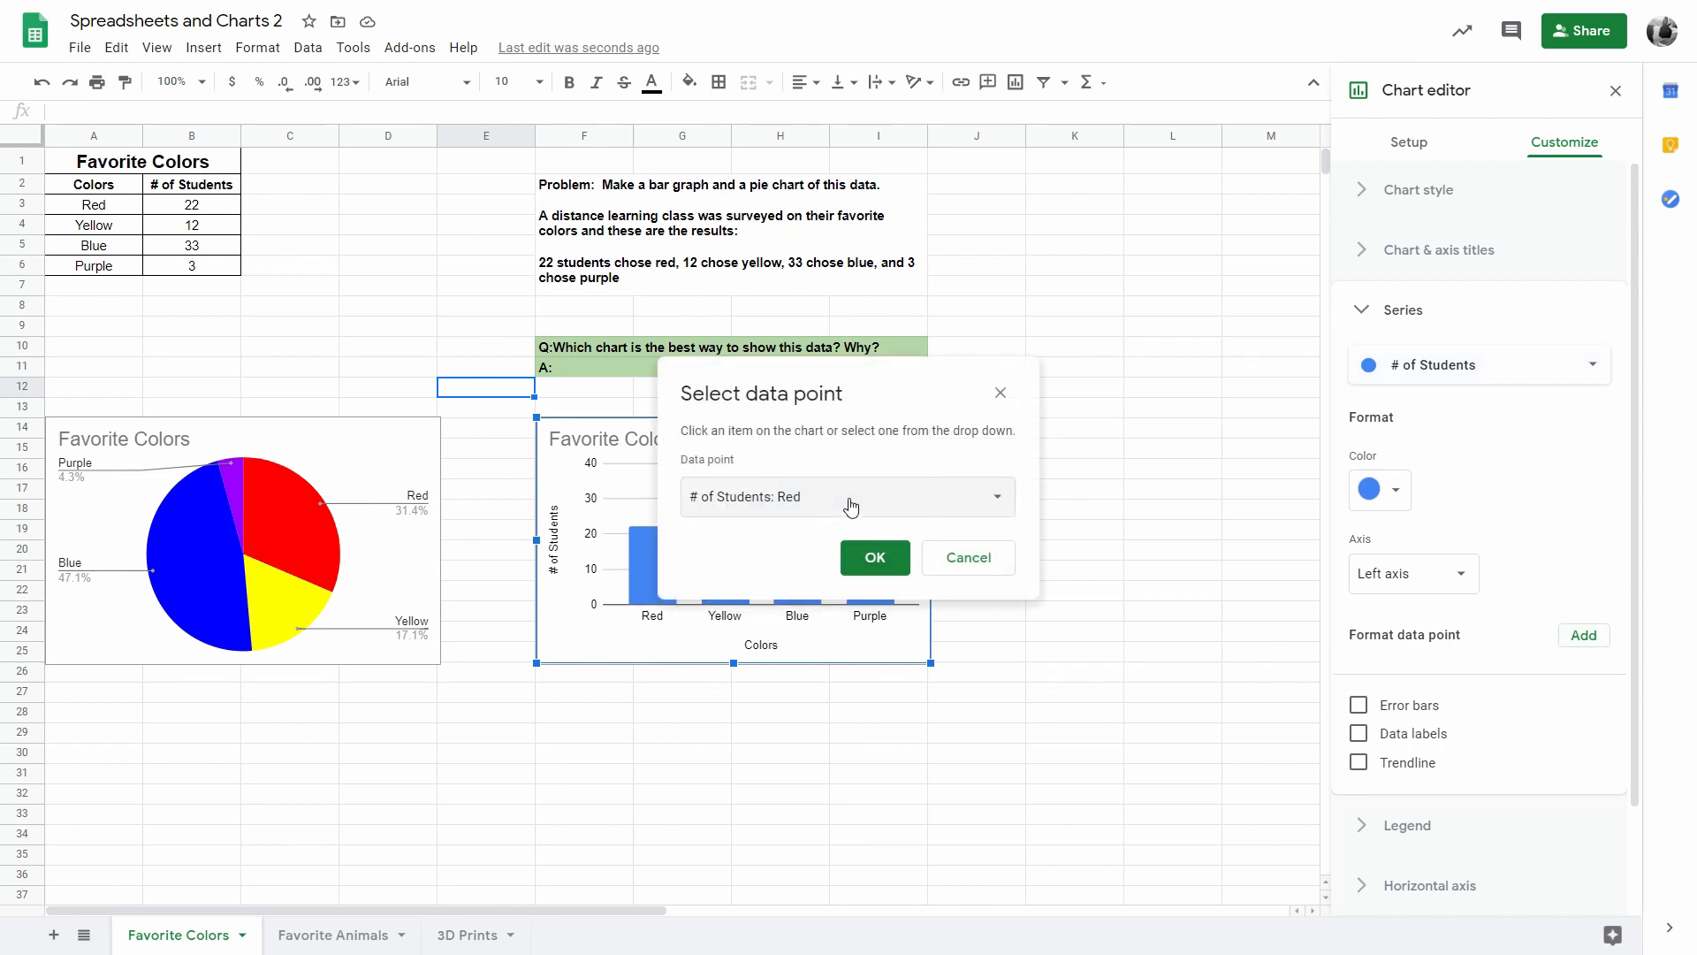
pyautogui.click(875, 557)
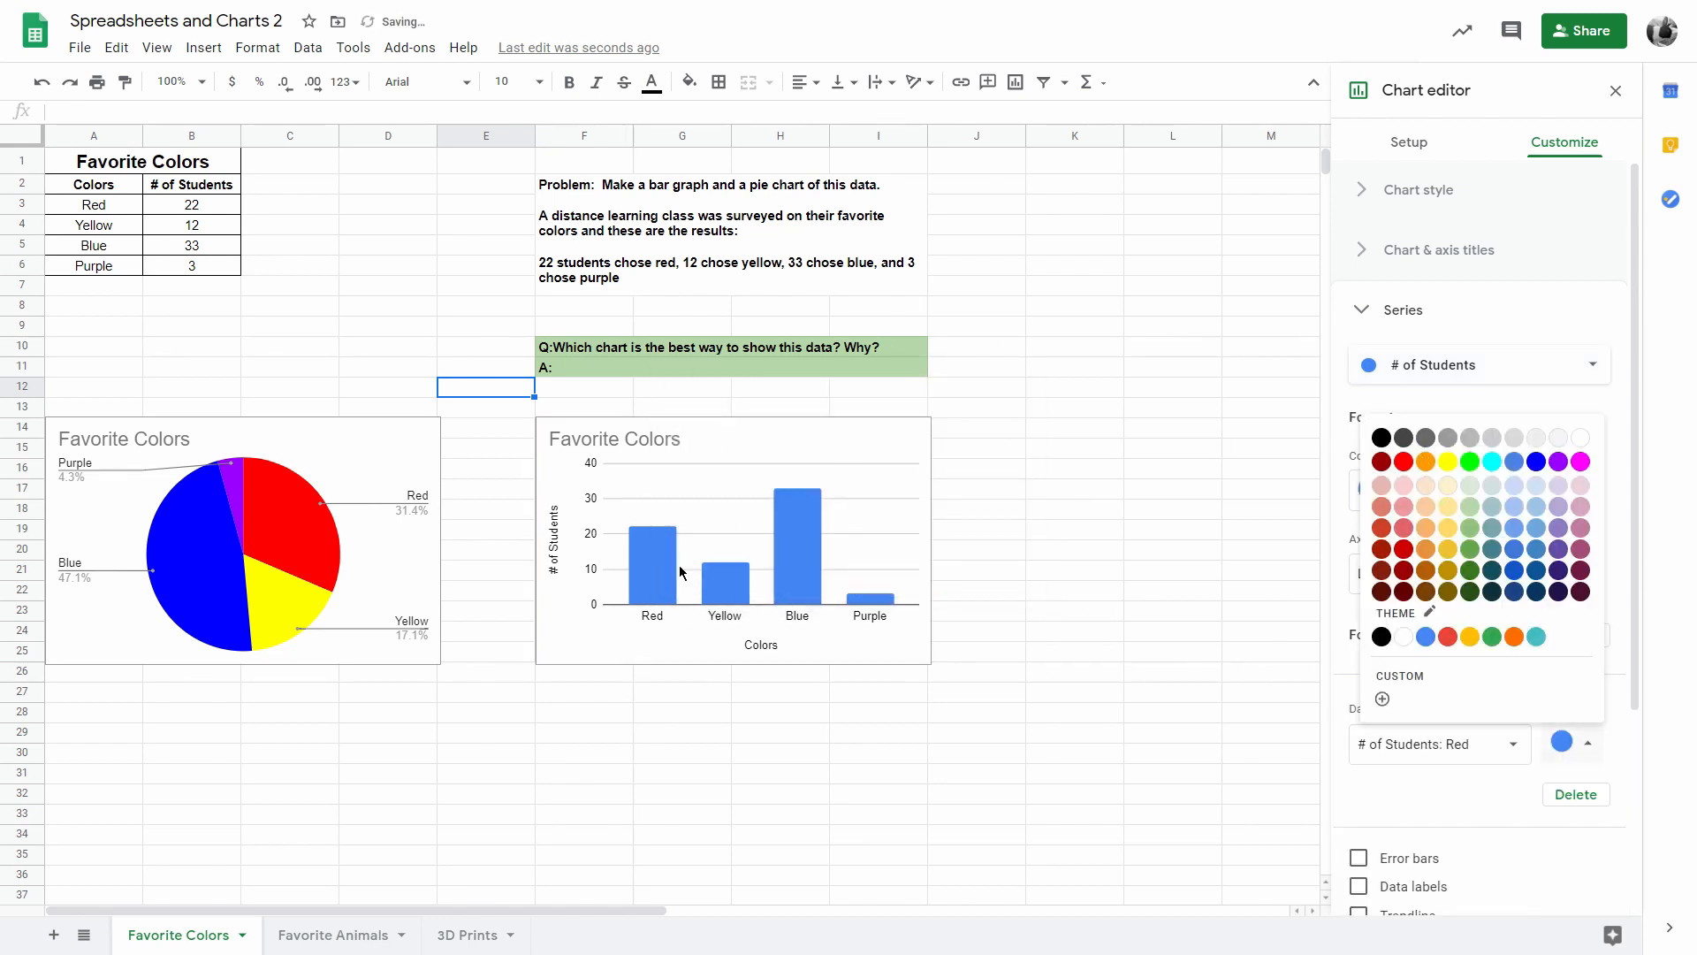
# Step: Color the bar graph's Red bar red, and add a data point format that colors the Yellow bar yellow
pyautogui.click(1405, 460)
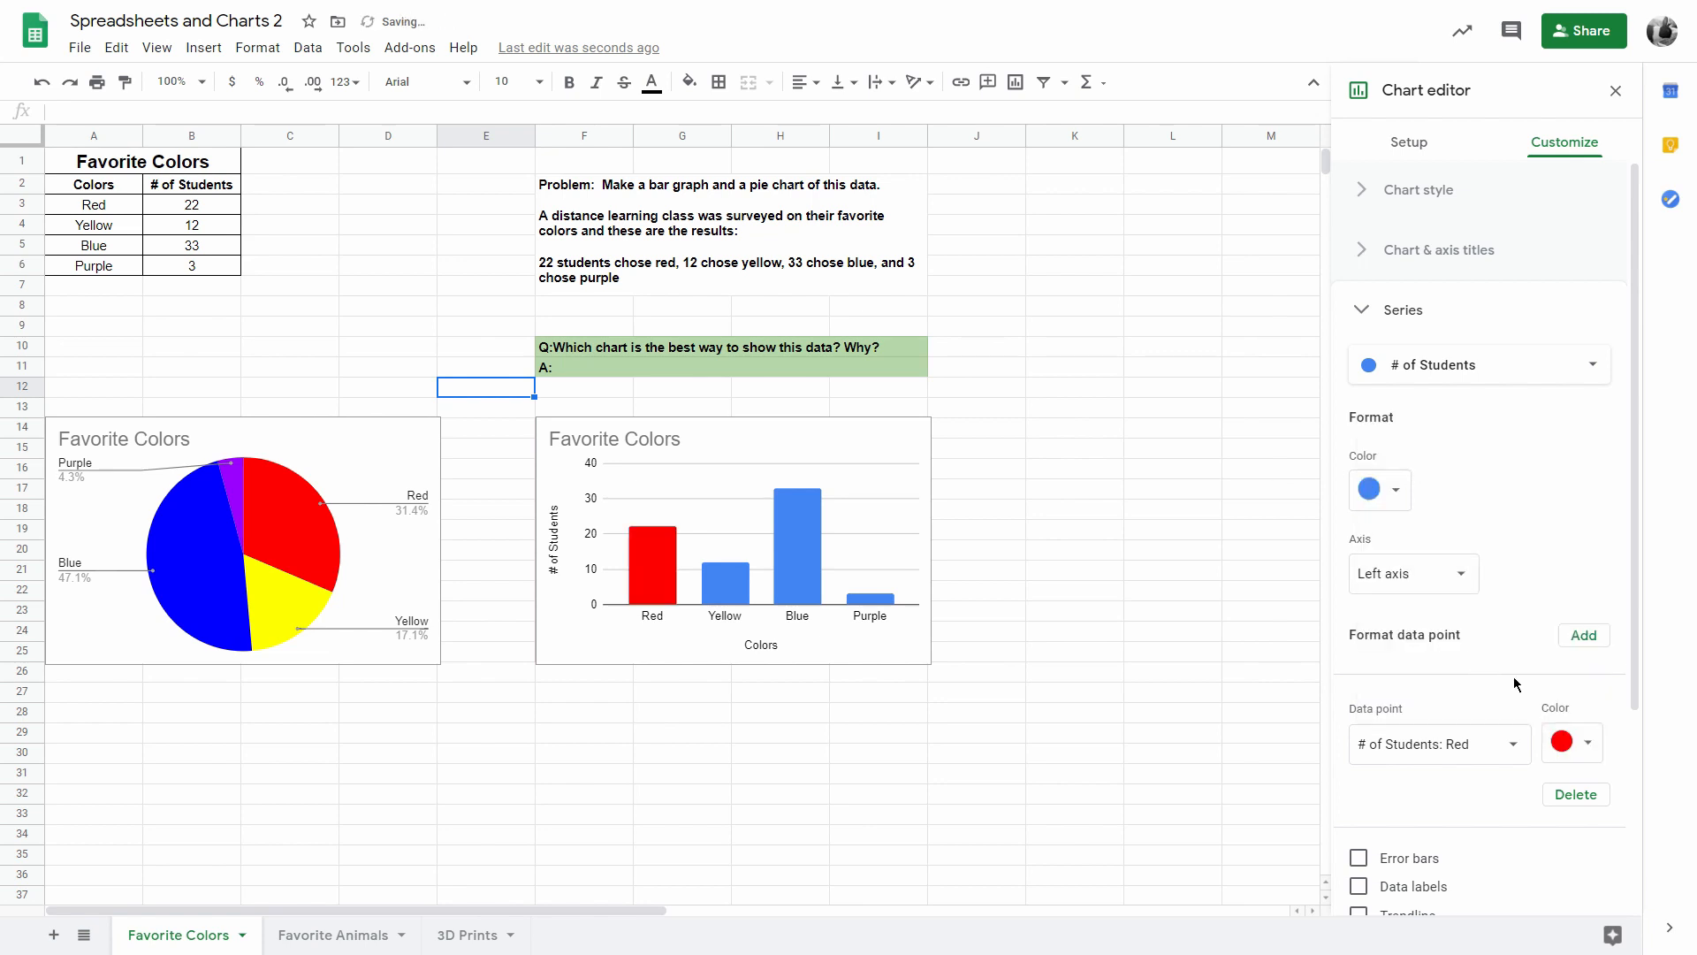
pyautogui.click(1591, 638)
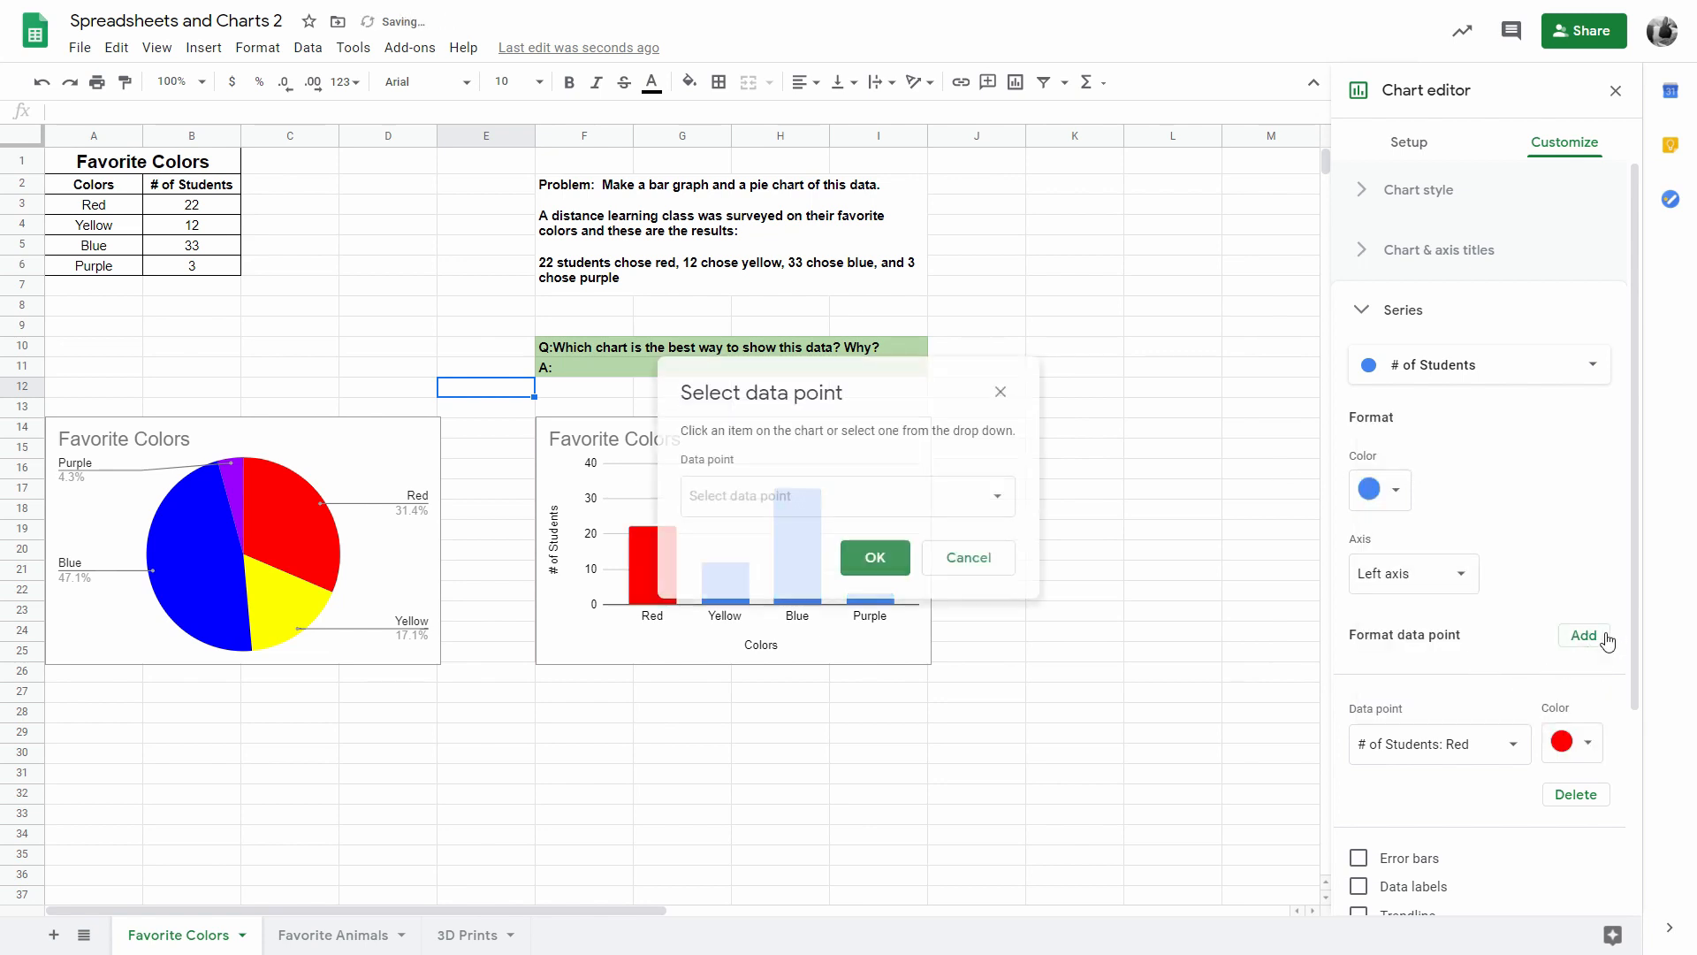
pyautogui.click(906, 515)
pyautogui.click(874, 528)
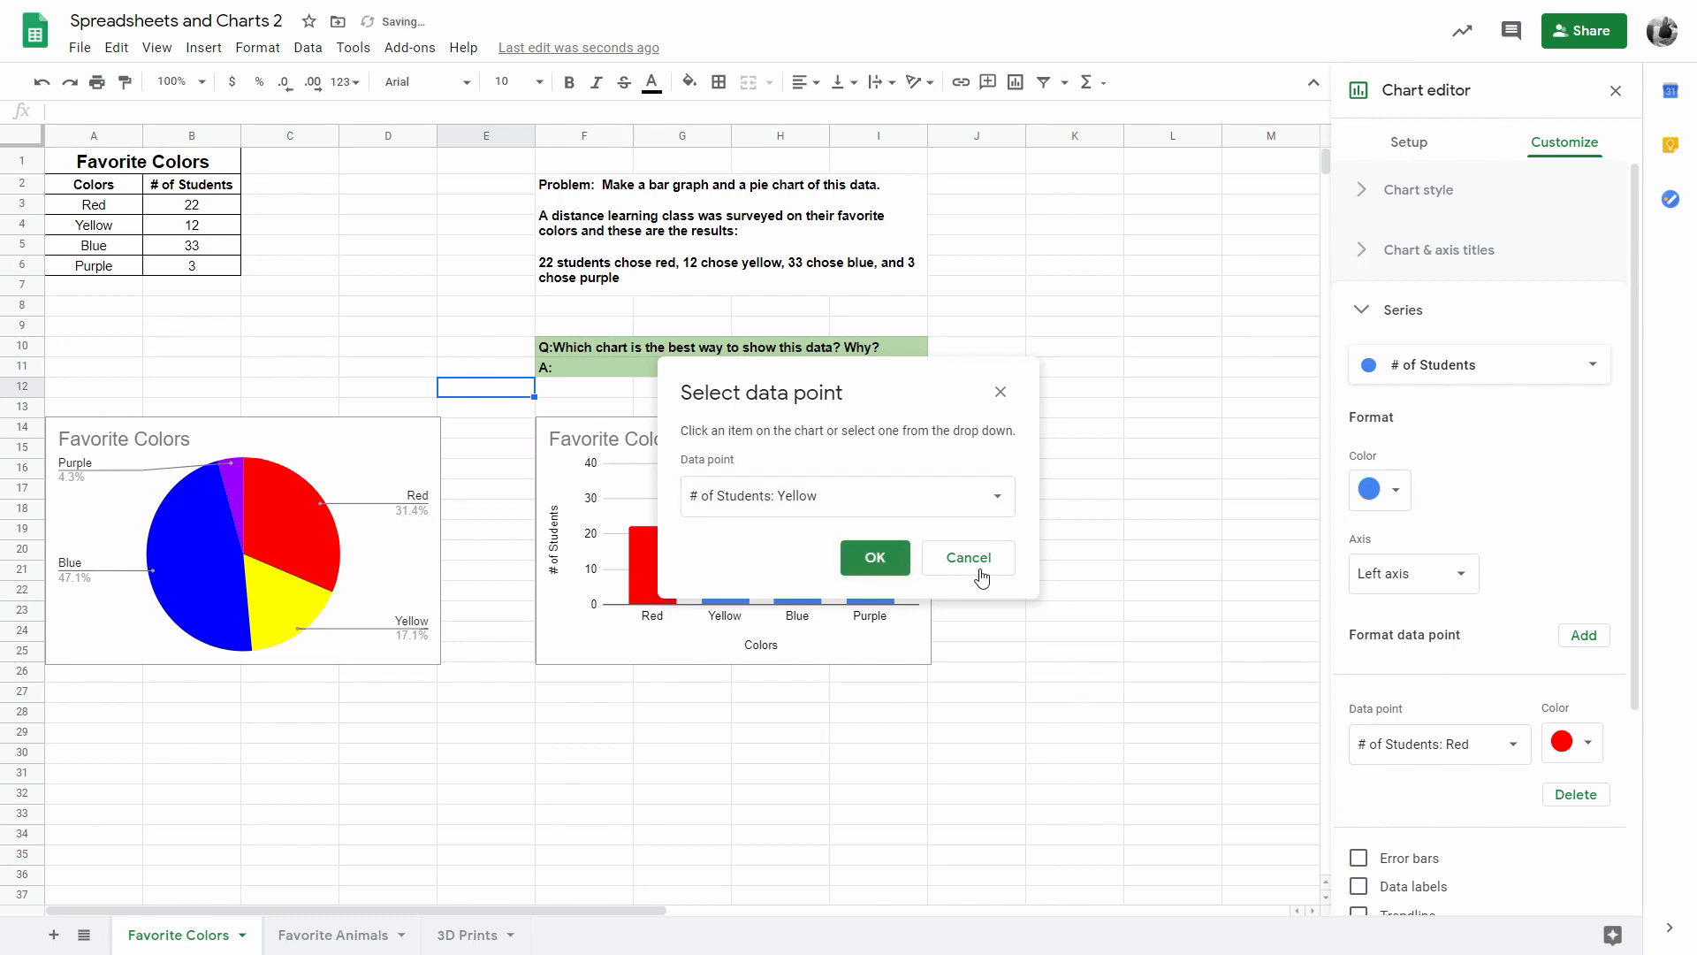
pyautogui.click(875, 559)
pyautogui.click(1450, 623)
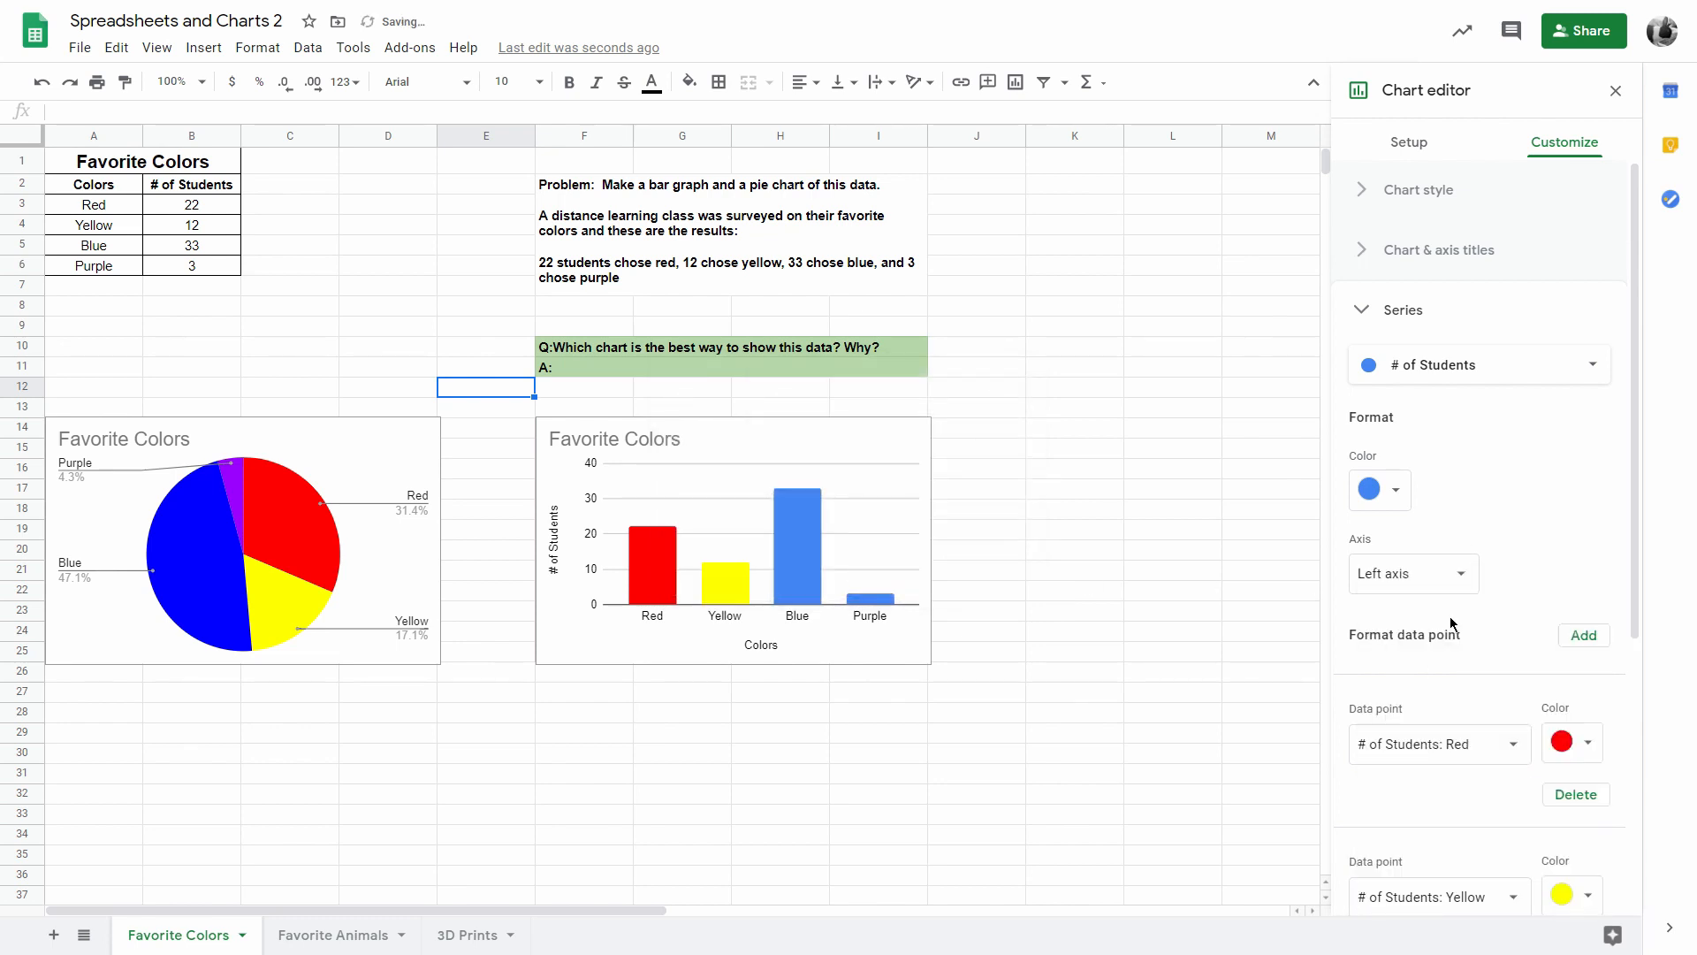
# Step: Add individual data point formatting for the Blue bar in the # of Students series
pyautogui.click(1583, 634)
pyautogui.click(888, 506)
pyautogui.click(848, 554)
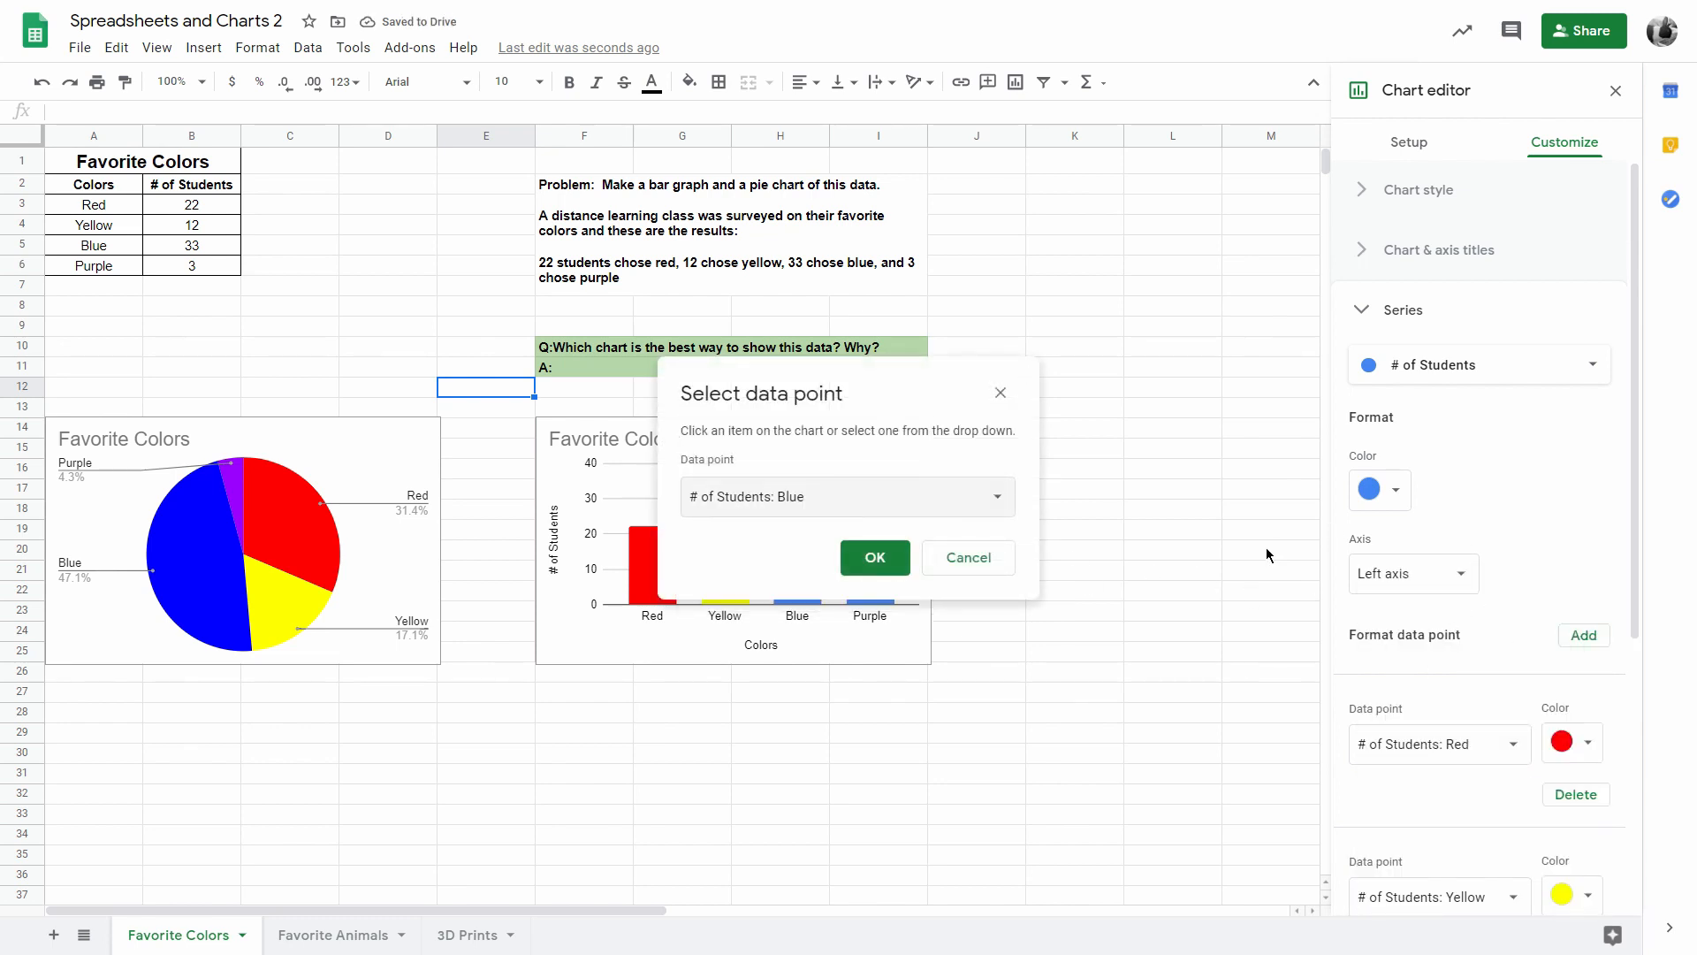
pyautogui.click(871, 558)
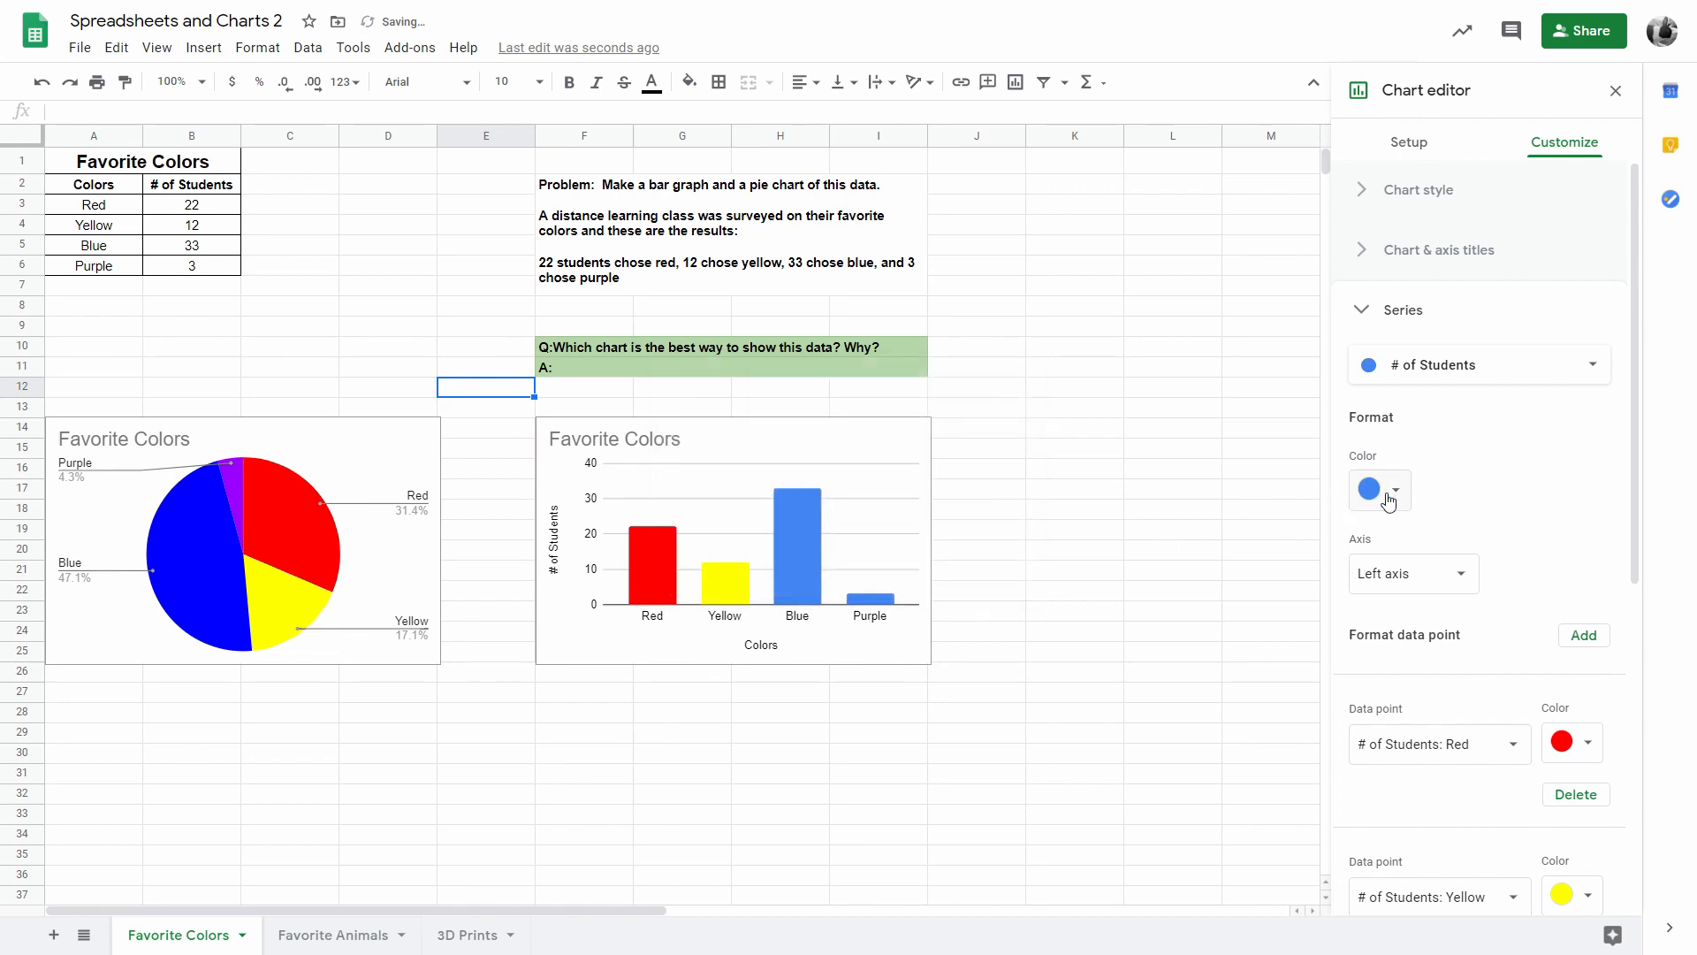
# Step: Add data point formatting for the Purple bar in the # of Students series and color it purple
pyautogui.click(1583, 635)
pyautogui.click(891, 503)
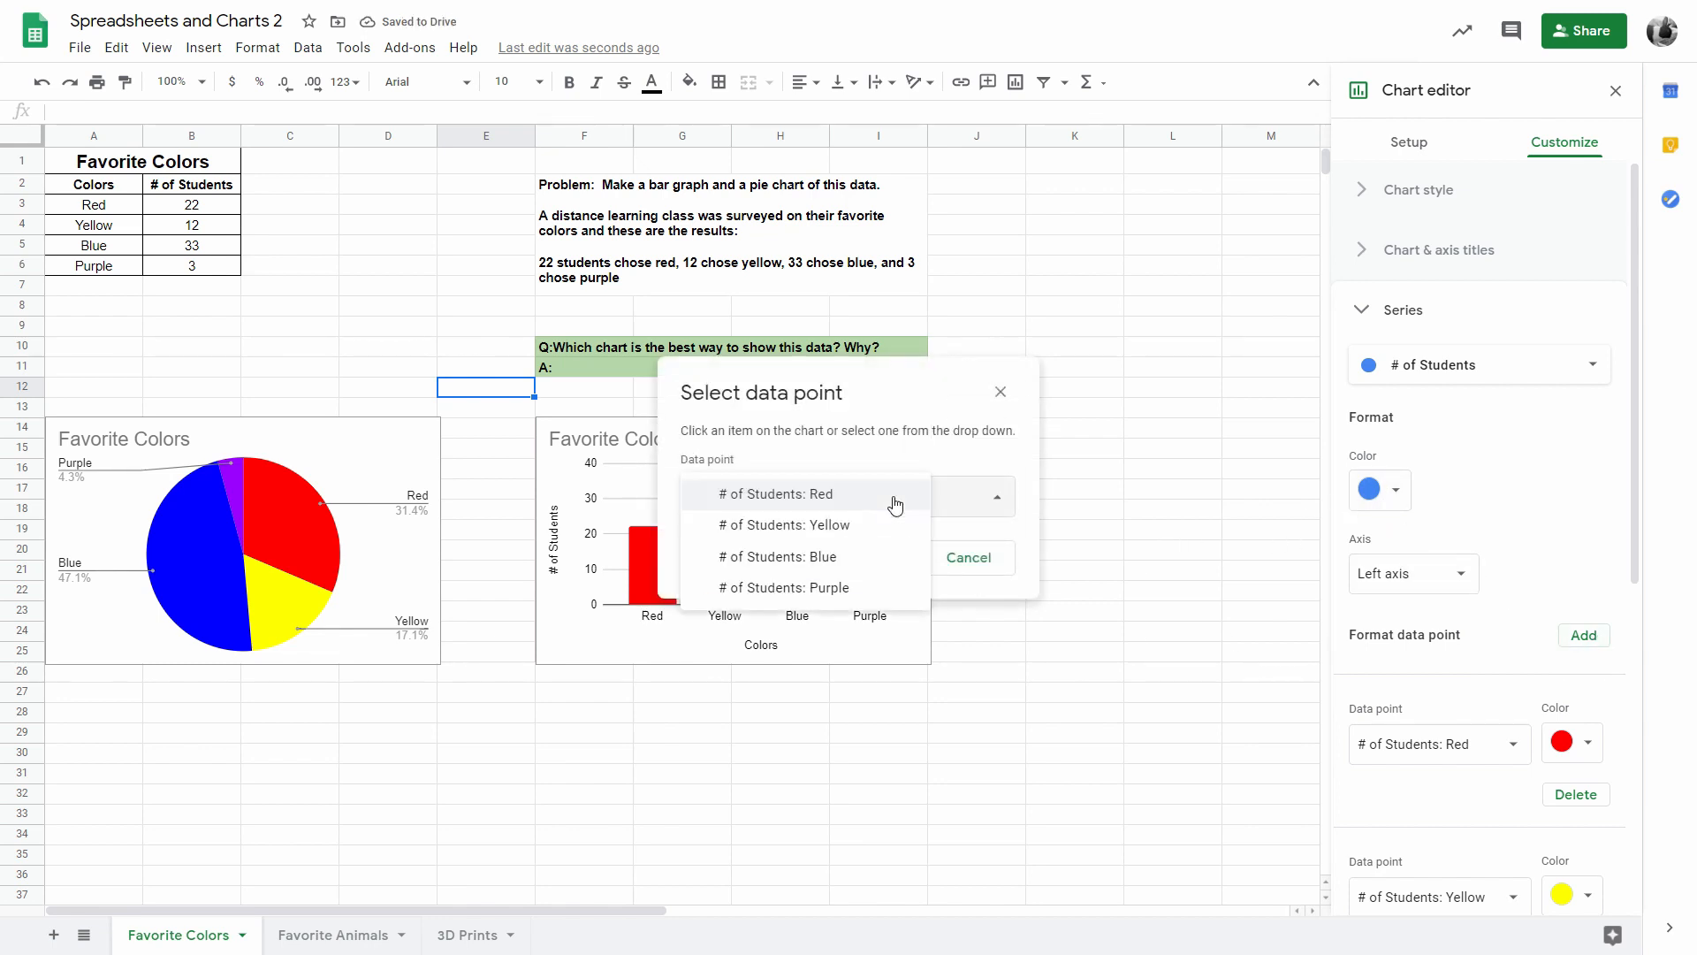
pyautogui.click(848, 587)
pyautogui.click(875, 559)
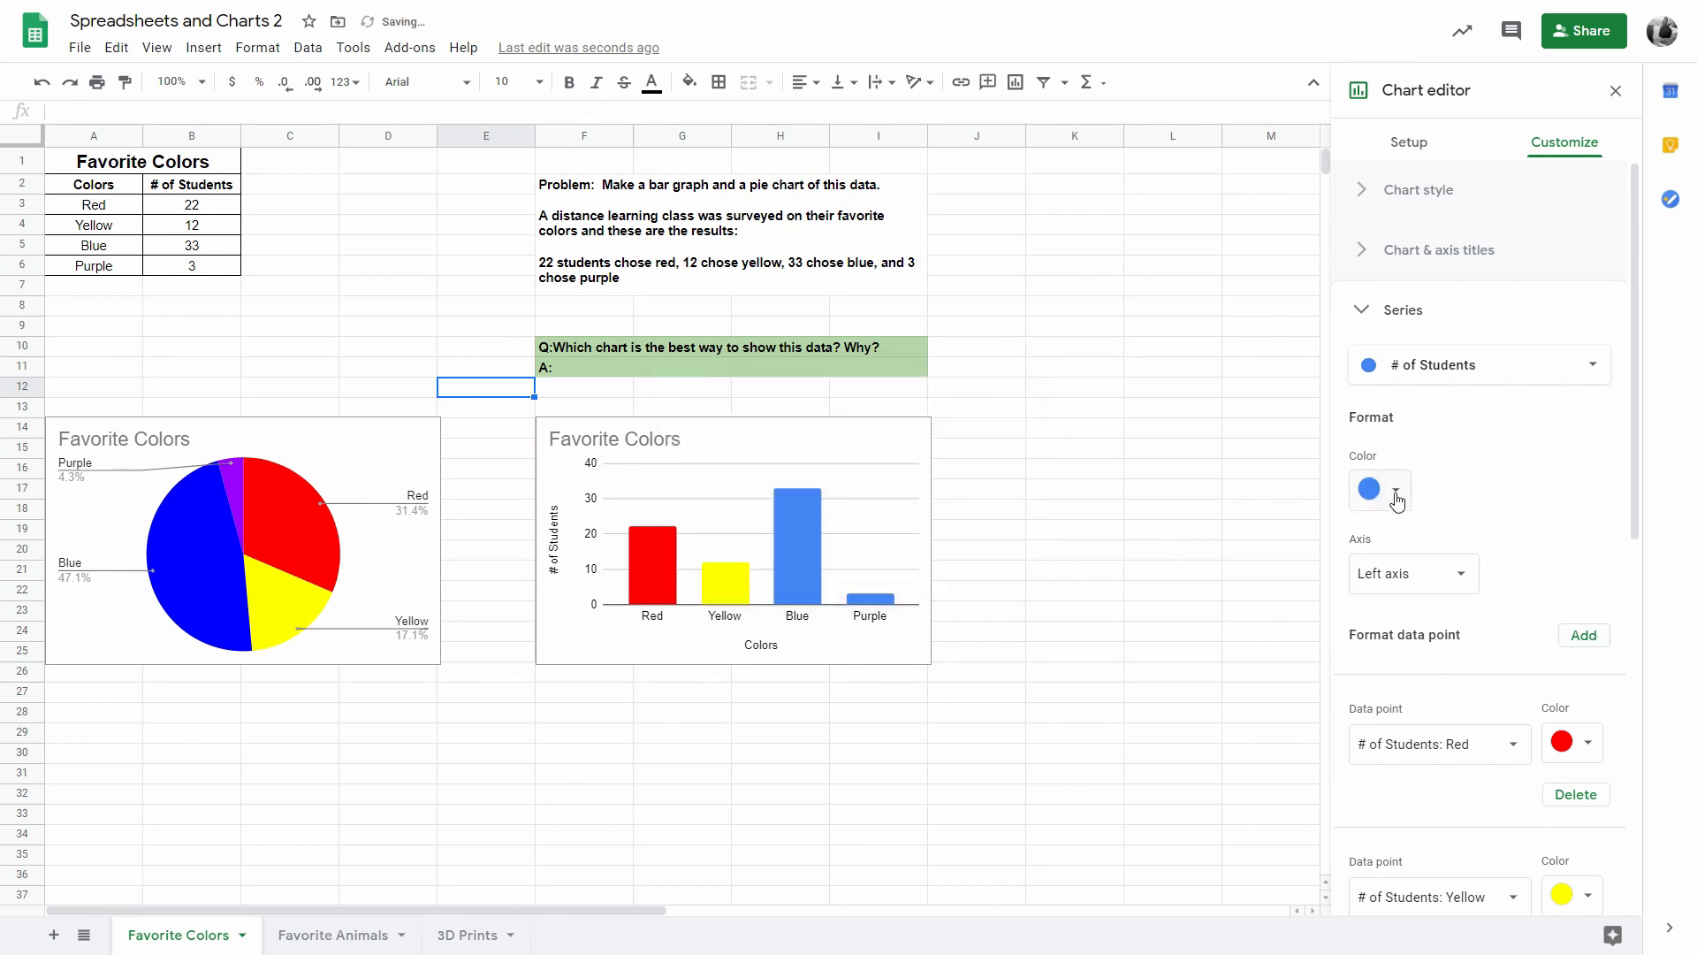
pyautogui.click(1394, 495)
pyautogui.click(1586, 638)
pyautogui.click(872, 510)
pyautogui.click(873, 558)
pyautogui.click(875, 553)
pyautogui.click(1393, 492)
pyautogui.scroll(-8, 1526, 662)
pyautogui.click(1573, 494)
pyautogui.click(1557, 570)
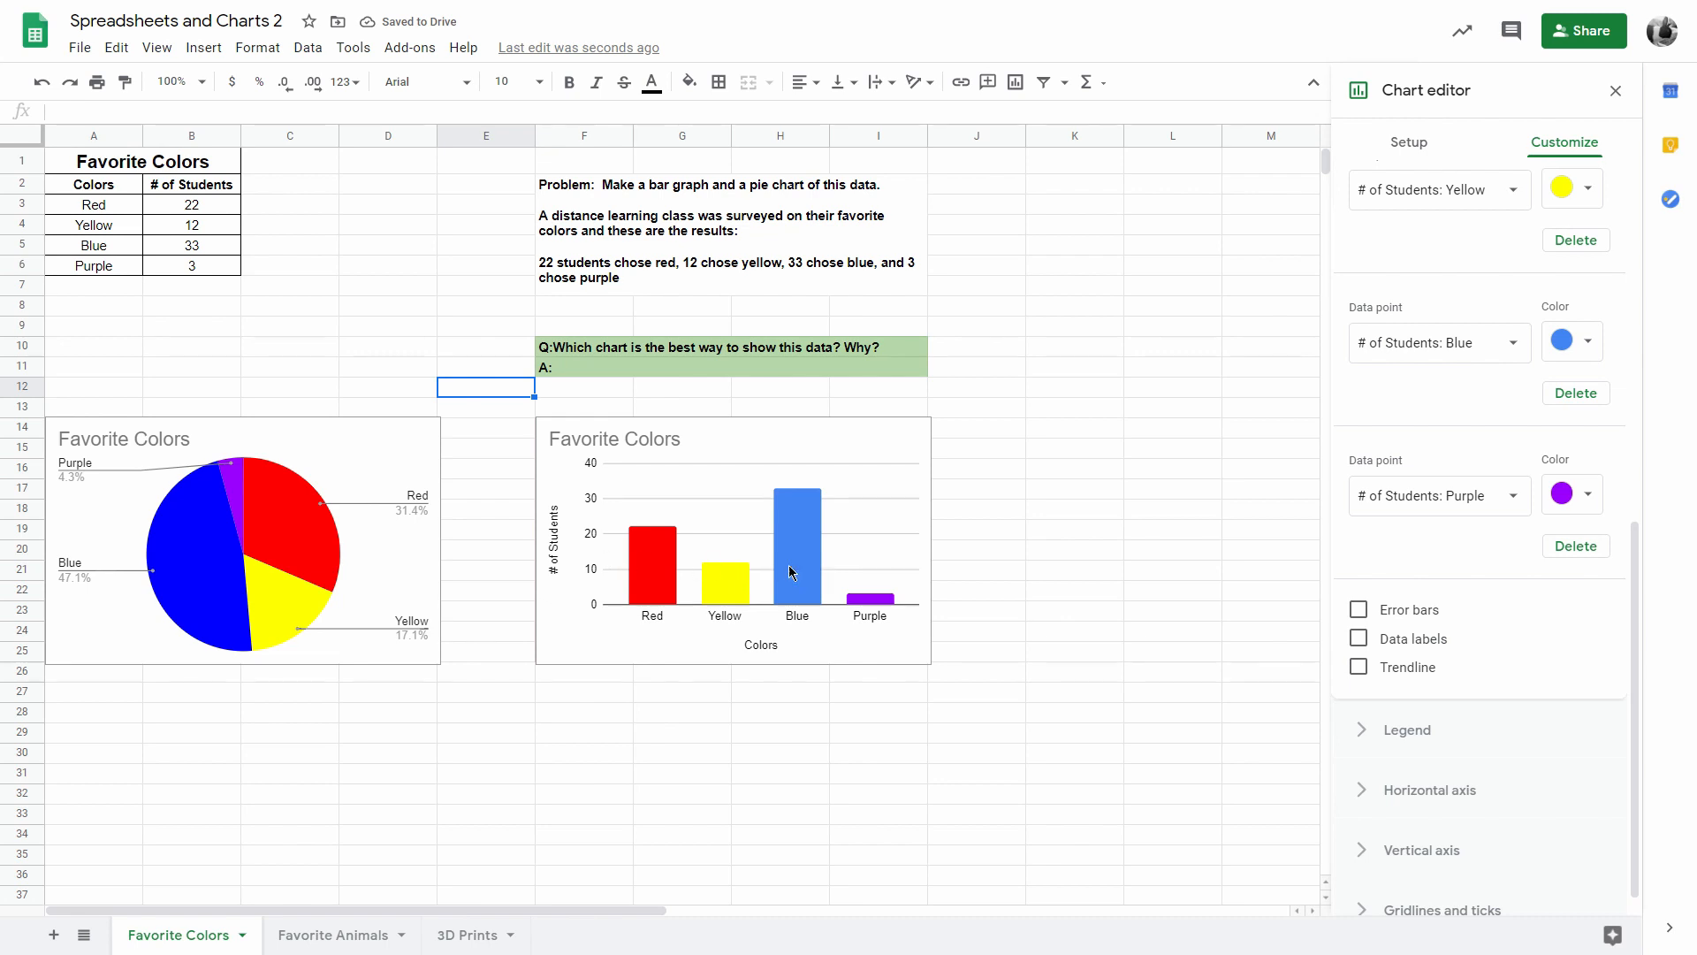
pyautogui.scroll(3, 1555, 527)
pyautogui.scroll(4, 1555, 527)
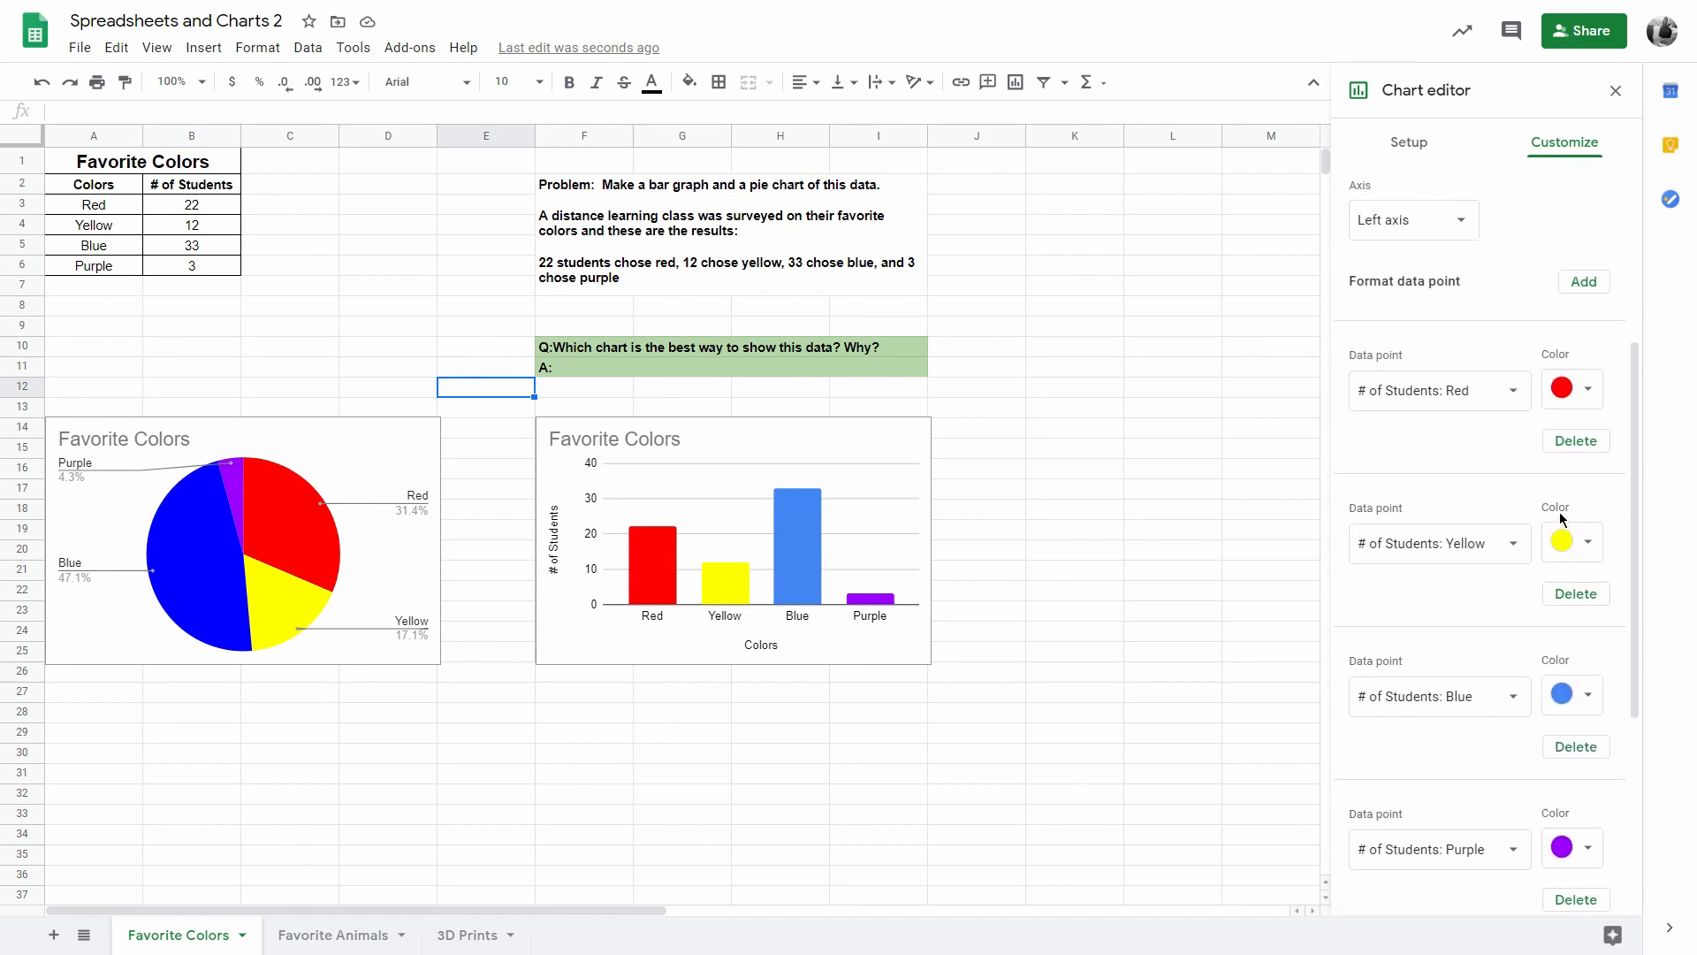
pyautogui.scroll(-4, 1560, 488)
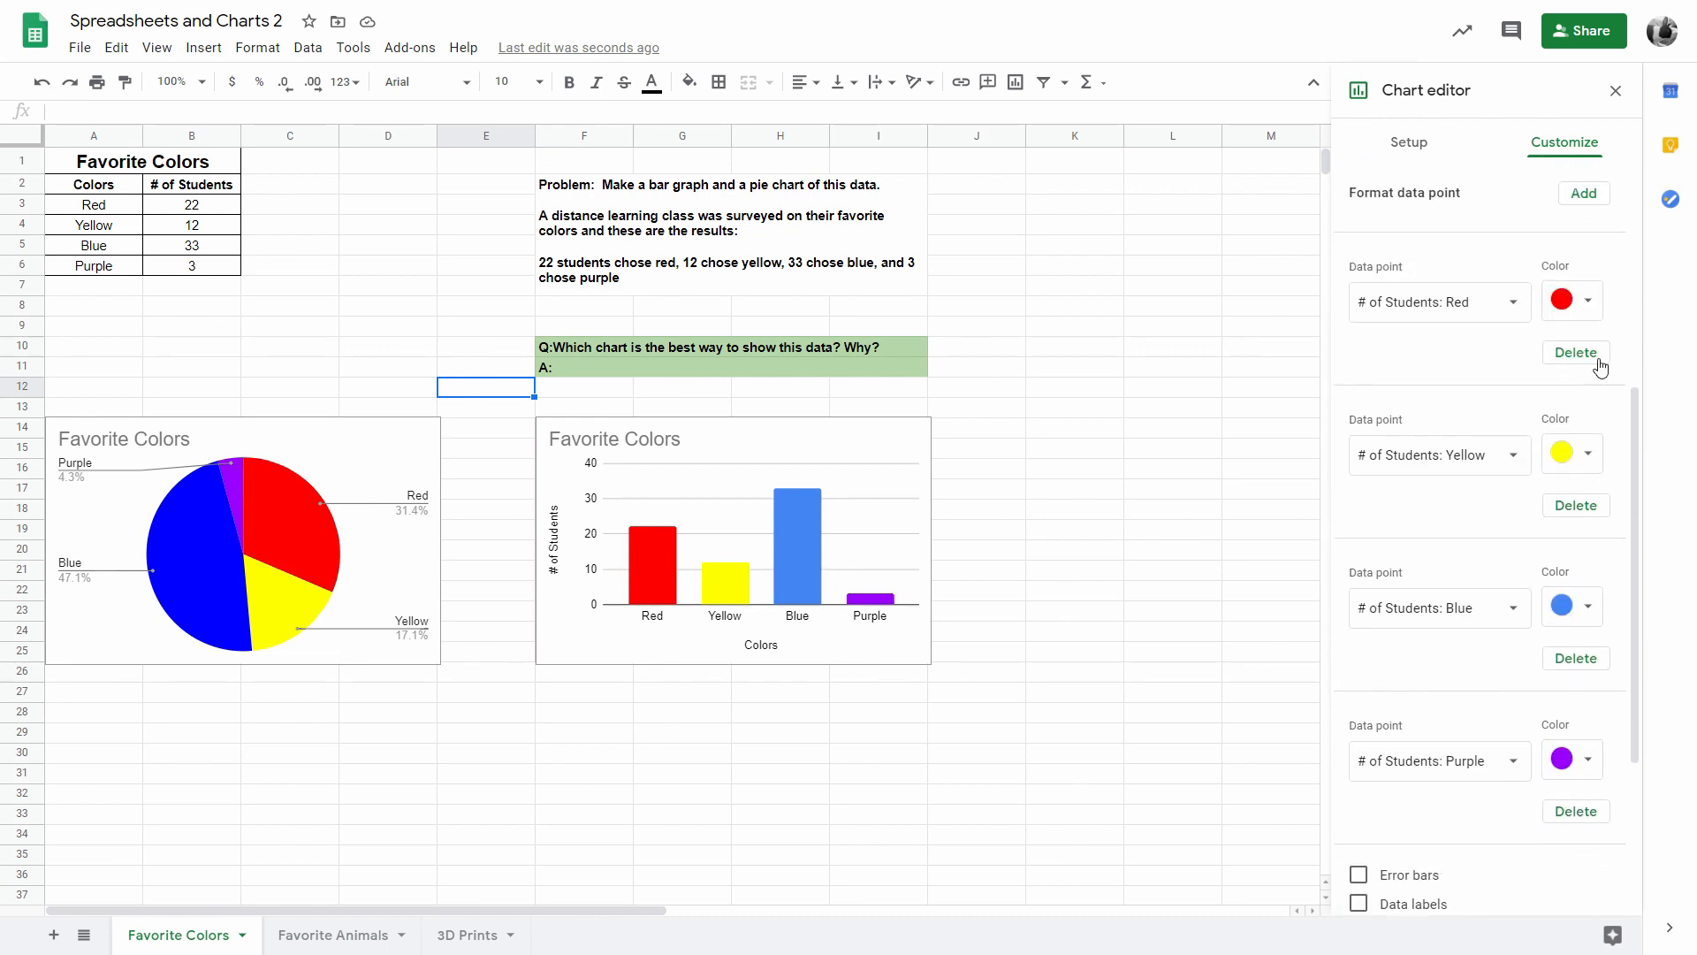
pyautogui.scroll(1, 1591, 371)
pyautogui.scroll(-4, 1538, 424)
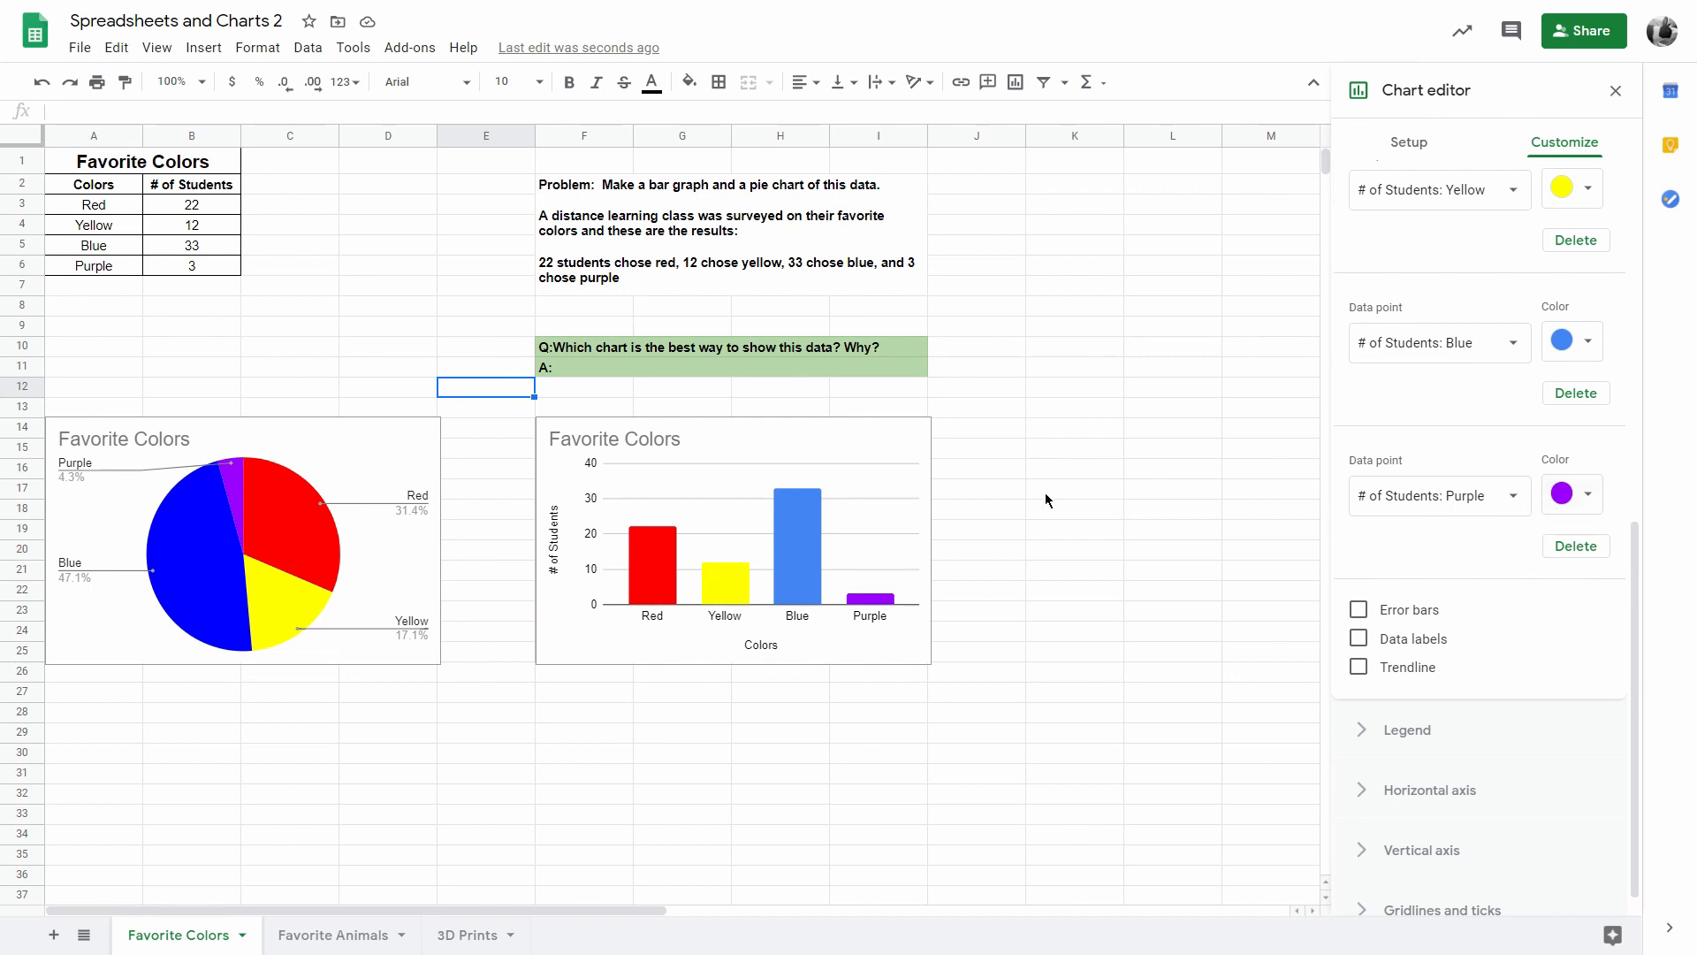
# Step: Select the answer cell under the chart question, and look through the Favorite Animals and 3D Prints sheets
pyautogui.click(562, 374)
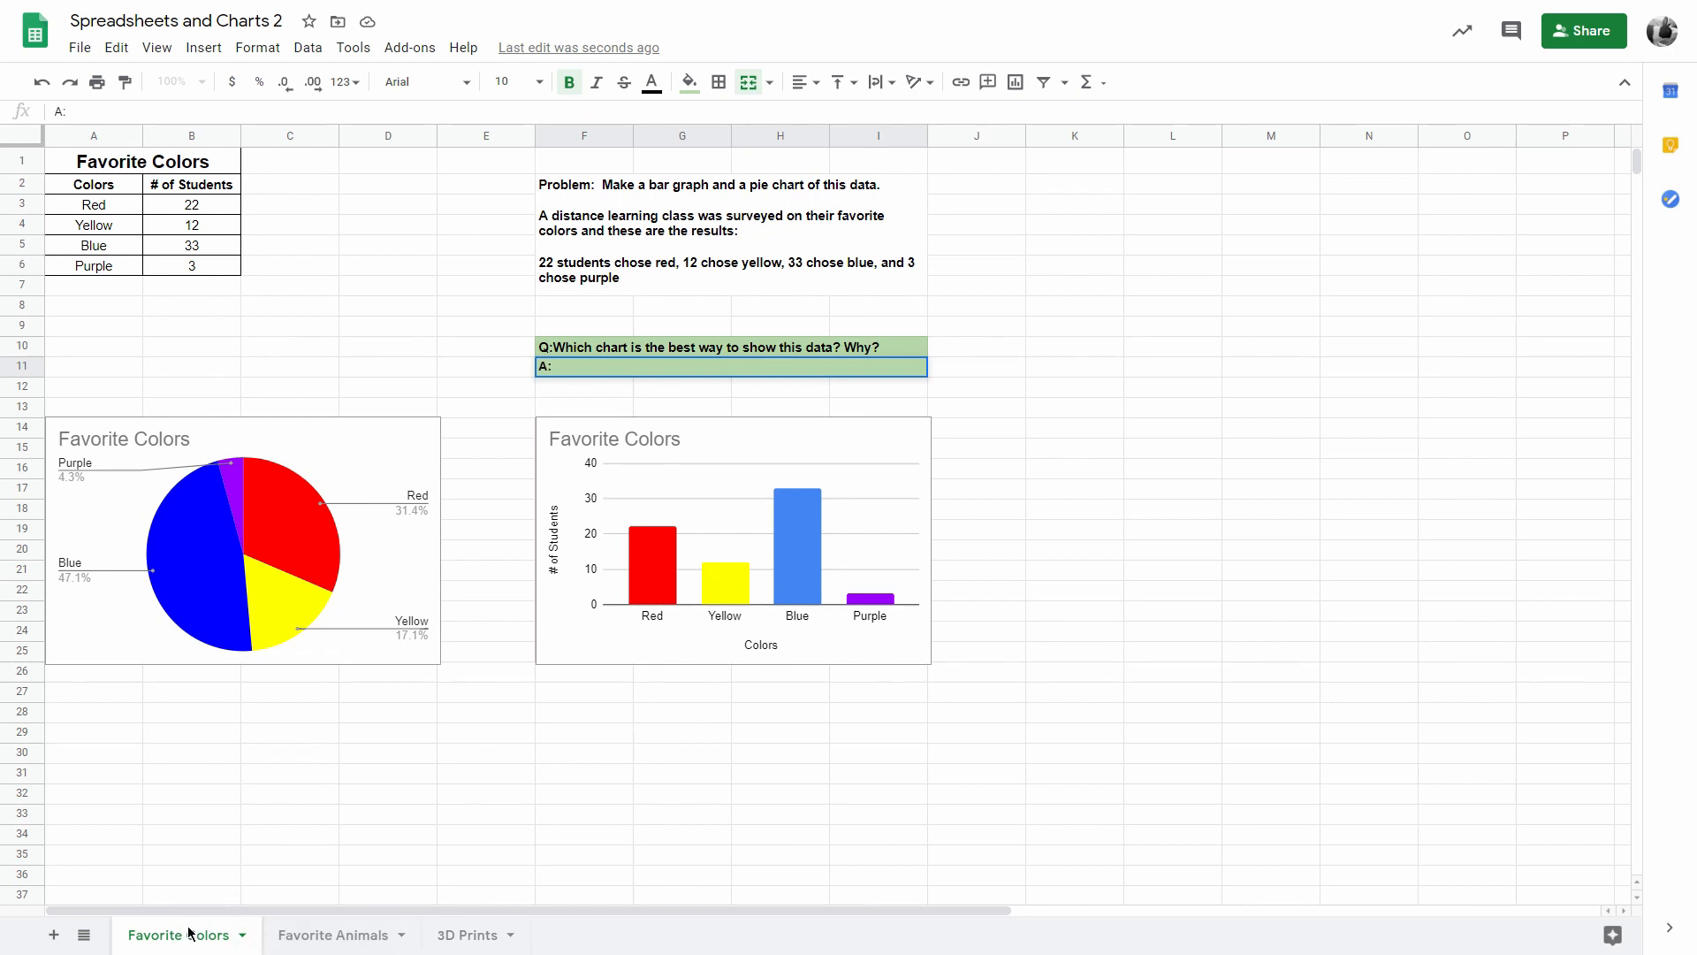
pyautogui.click(346, 938)
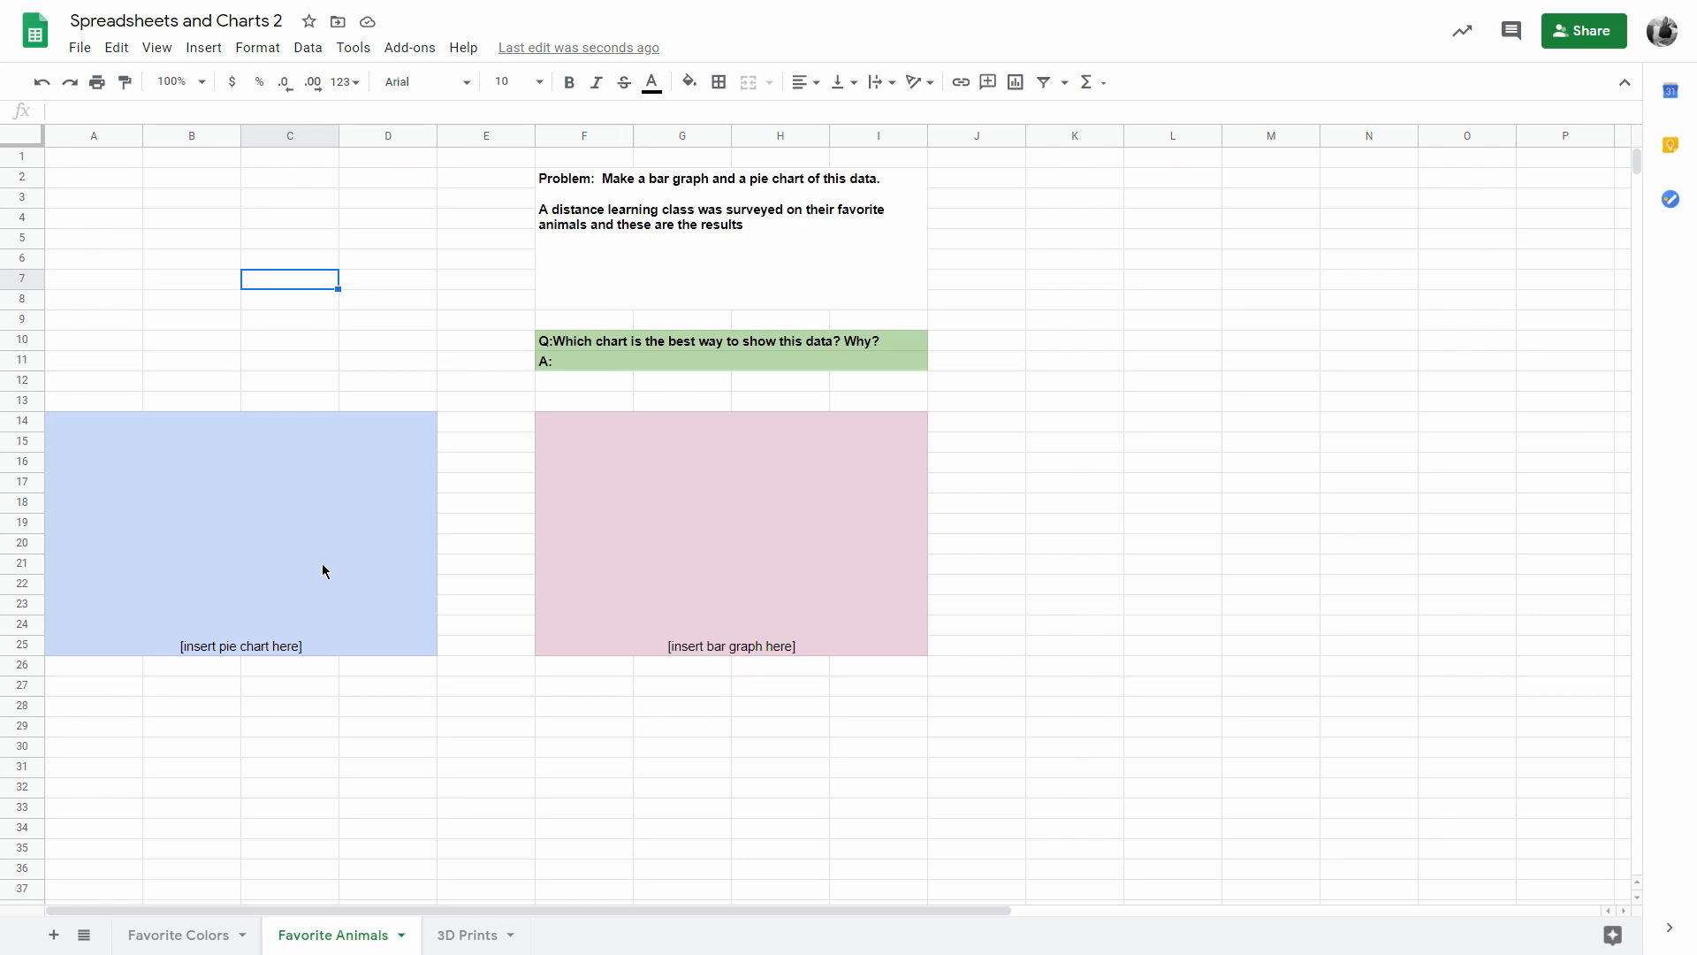
pyautogui.click(461, 937)
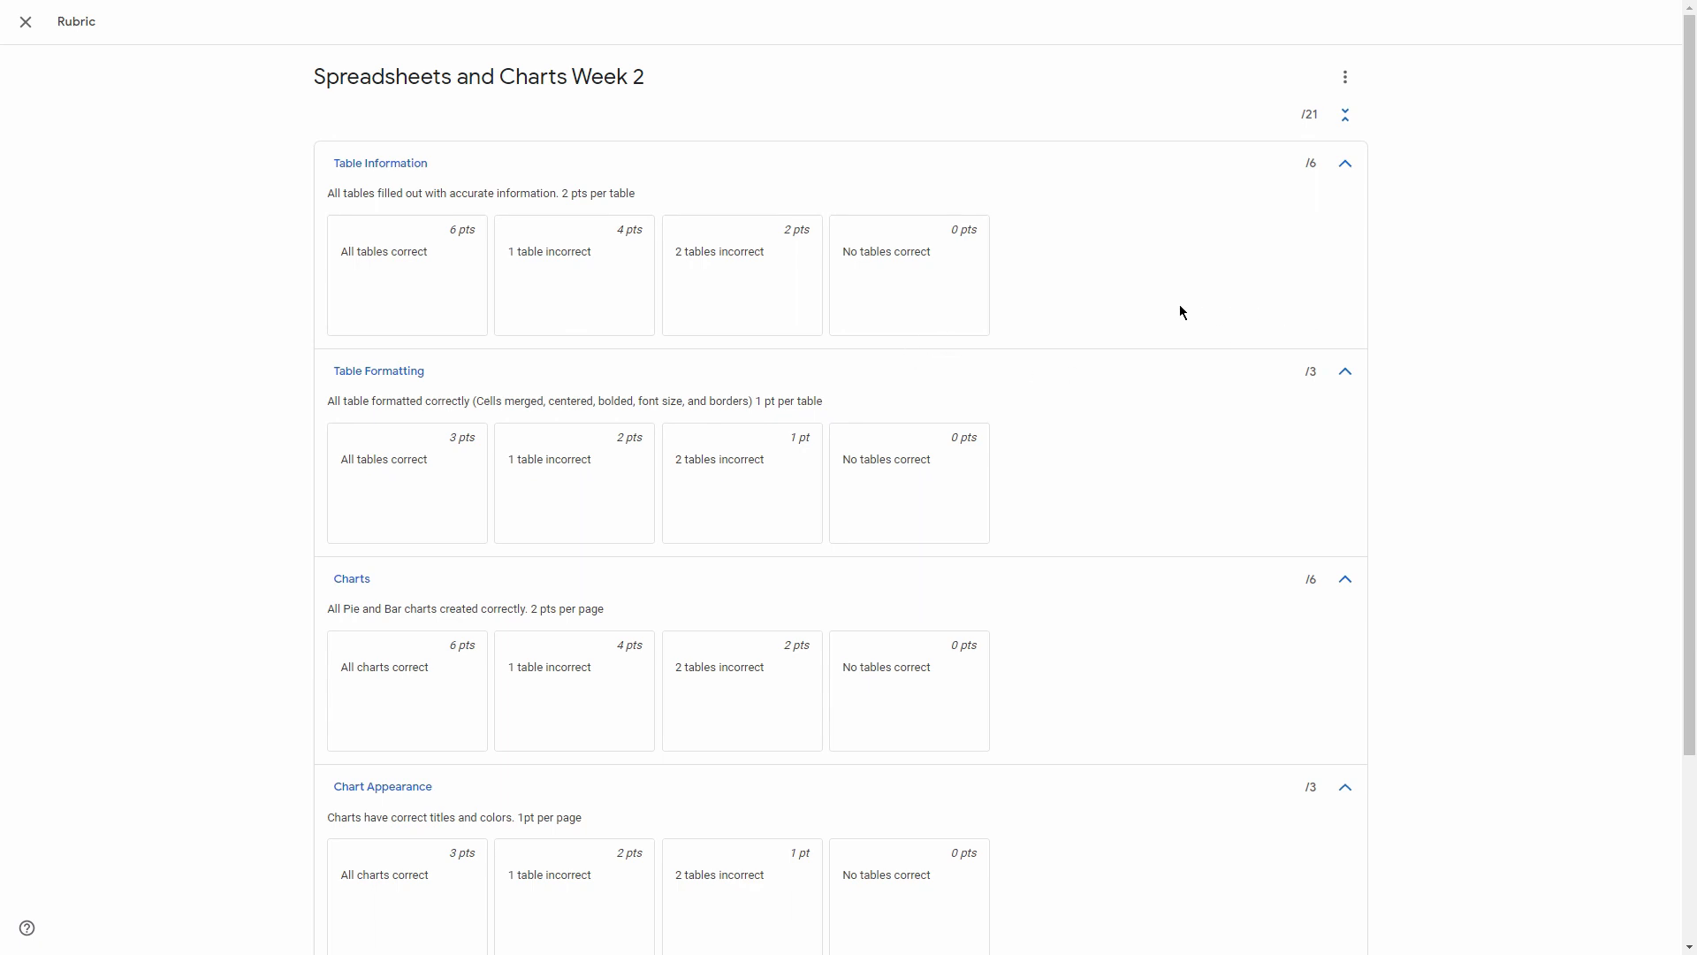
# Step: Review the Spreadsheets and Charts Week 2 rubric, checking each criterion from Table Information to Choosing a Chart and its points
pyautogui.scroll(-2, 1179, 309)
pyautogui.scroll(2, 1211, 283)
pyautogui.scroll(-2, 548, 488)
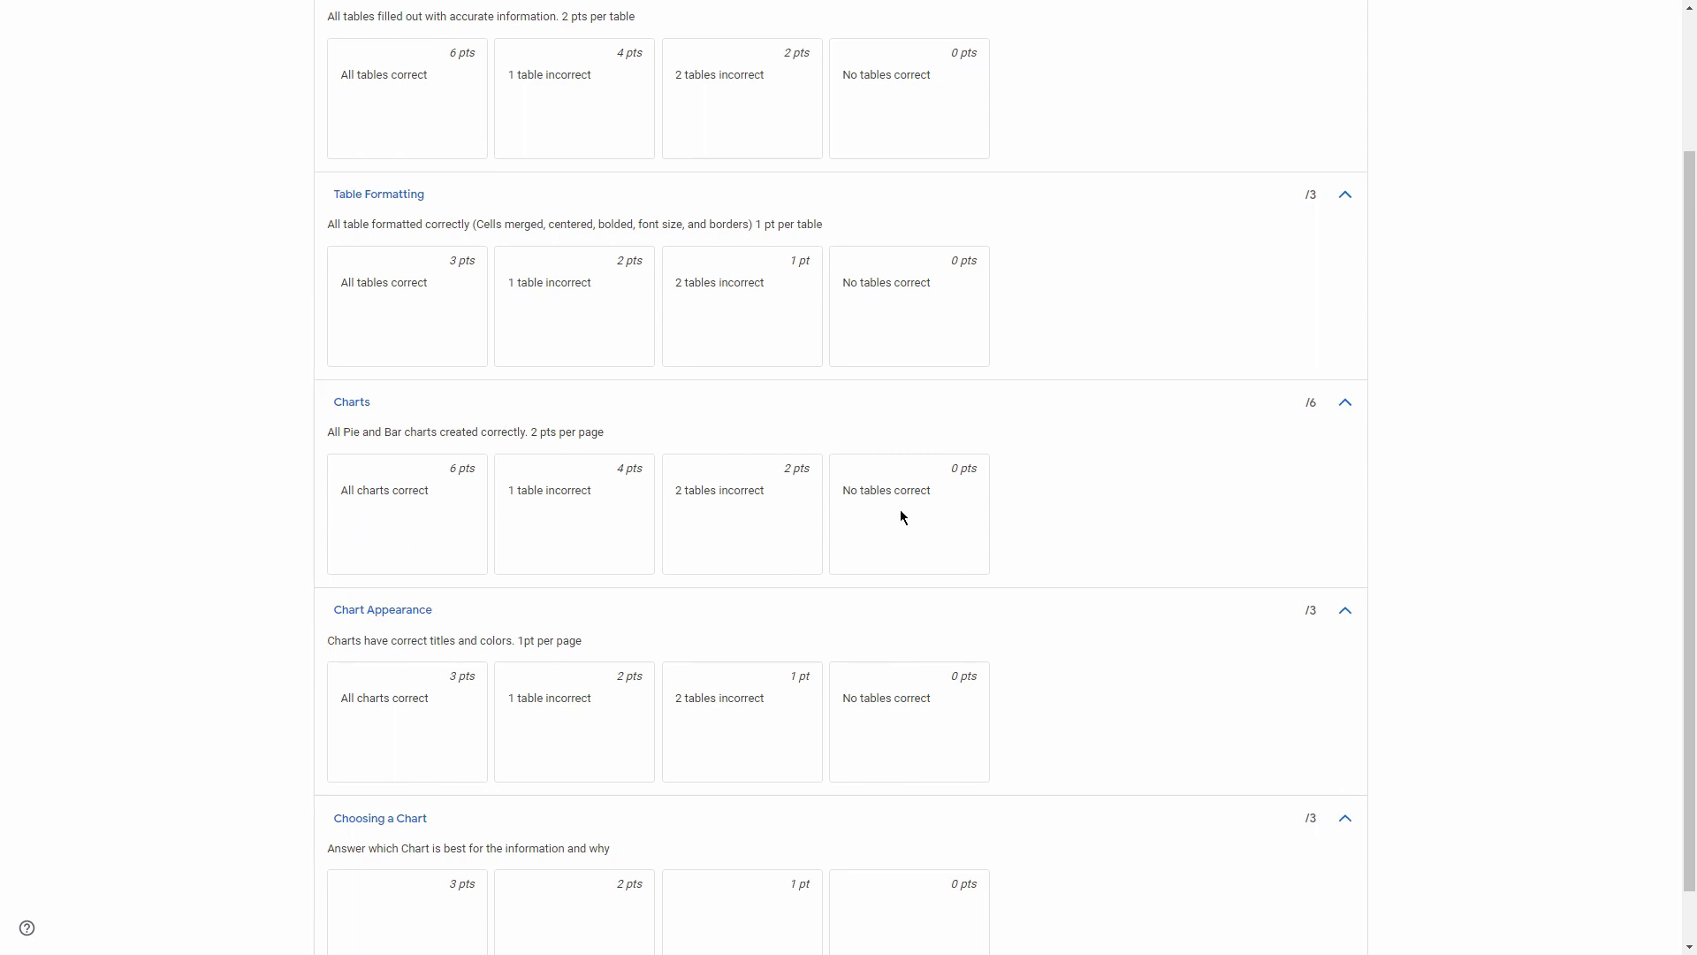
pyautogui.scroll(-1, 1133, 625)
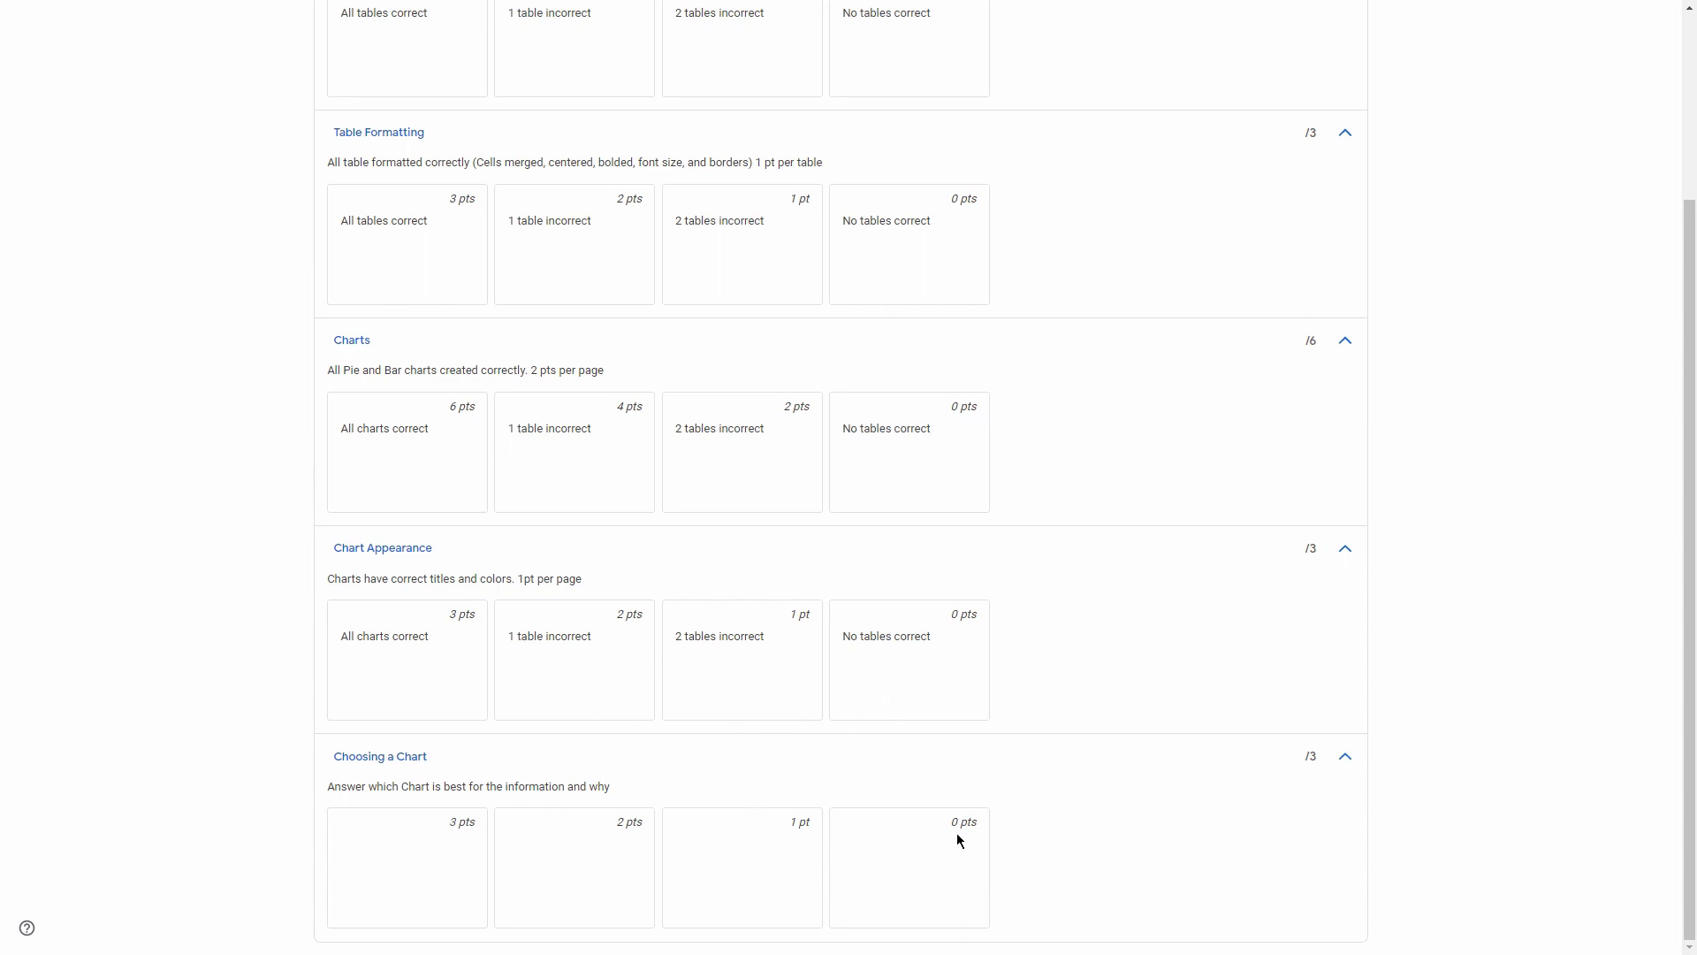
pyautogui.scroll(3, 1090, 626)
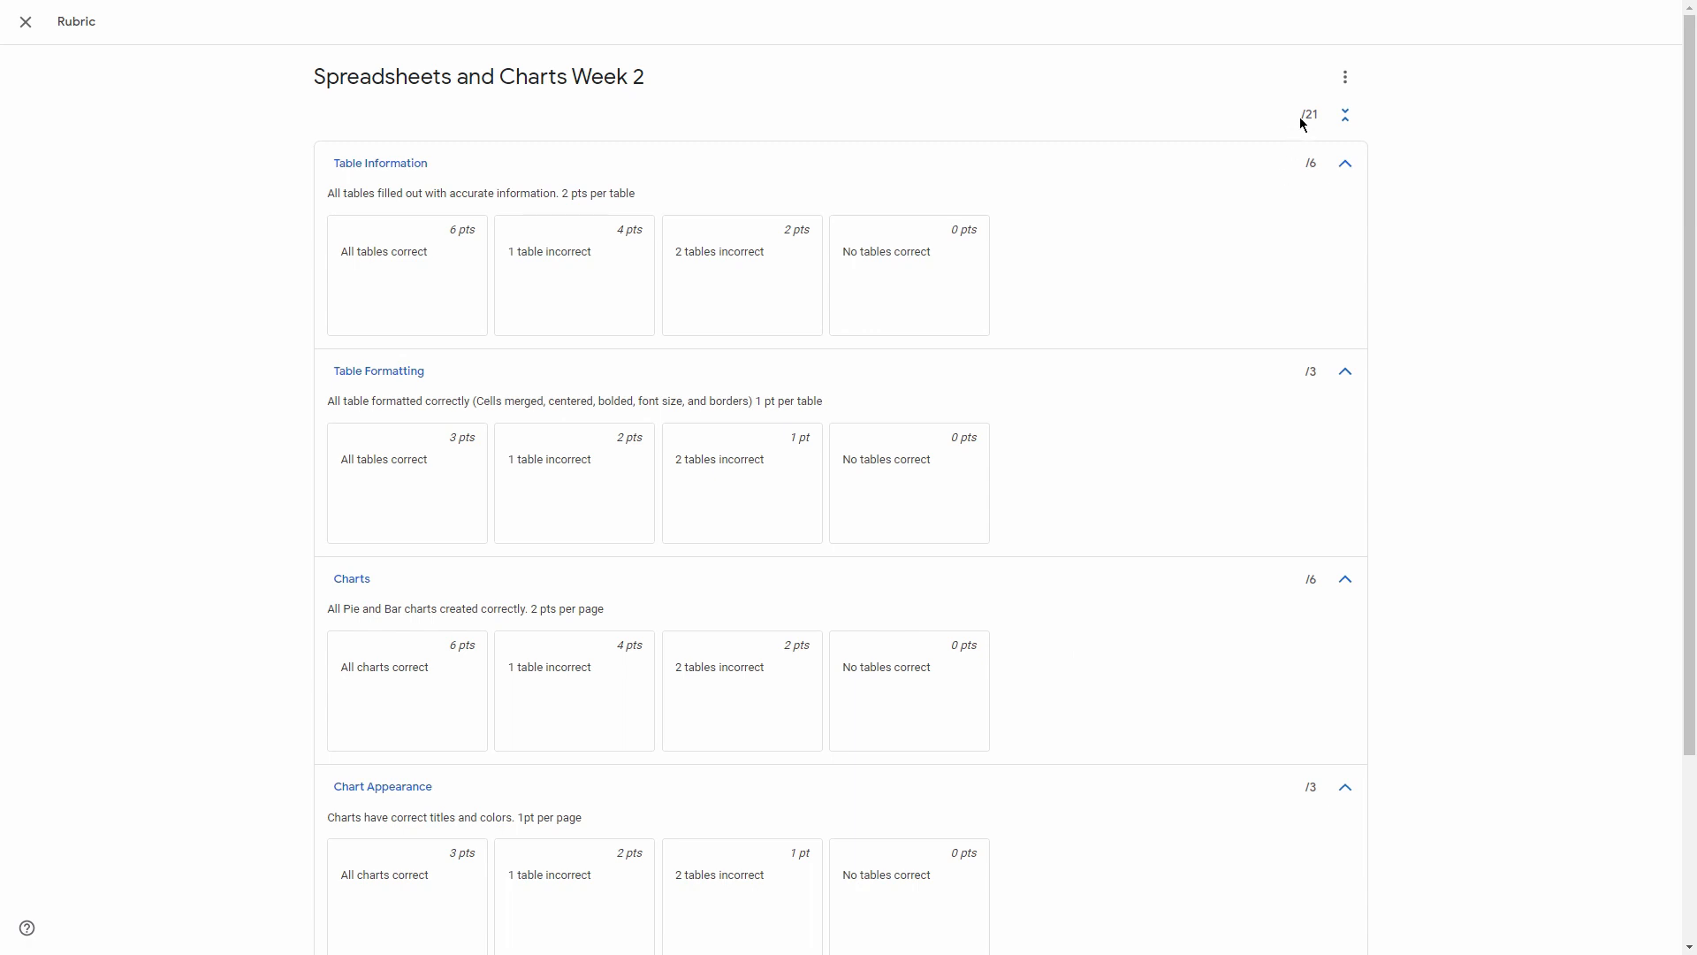
pyautogui.moveTo(1303, 124); pyautogui.dragTo(1315, 129)
pyautogui.click(1188, 297)
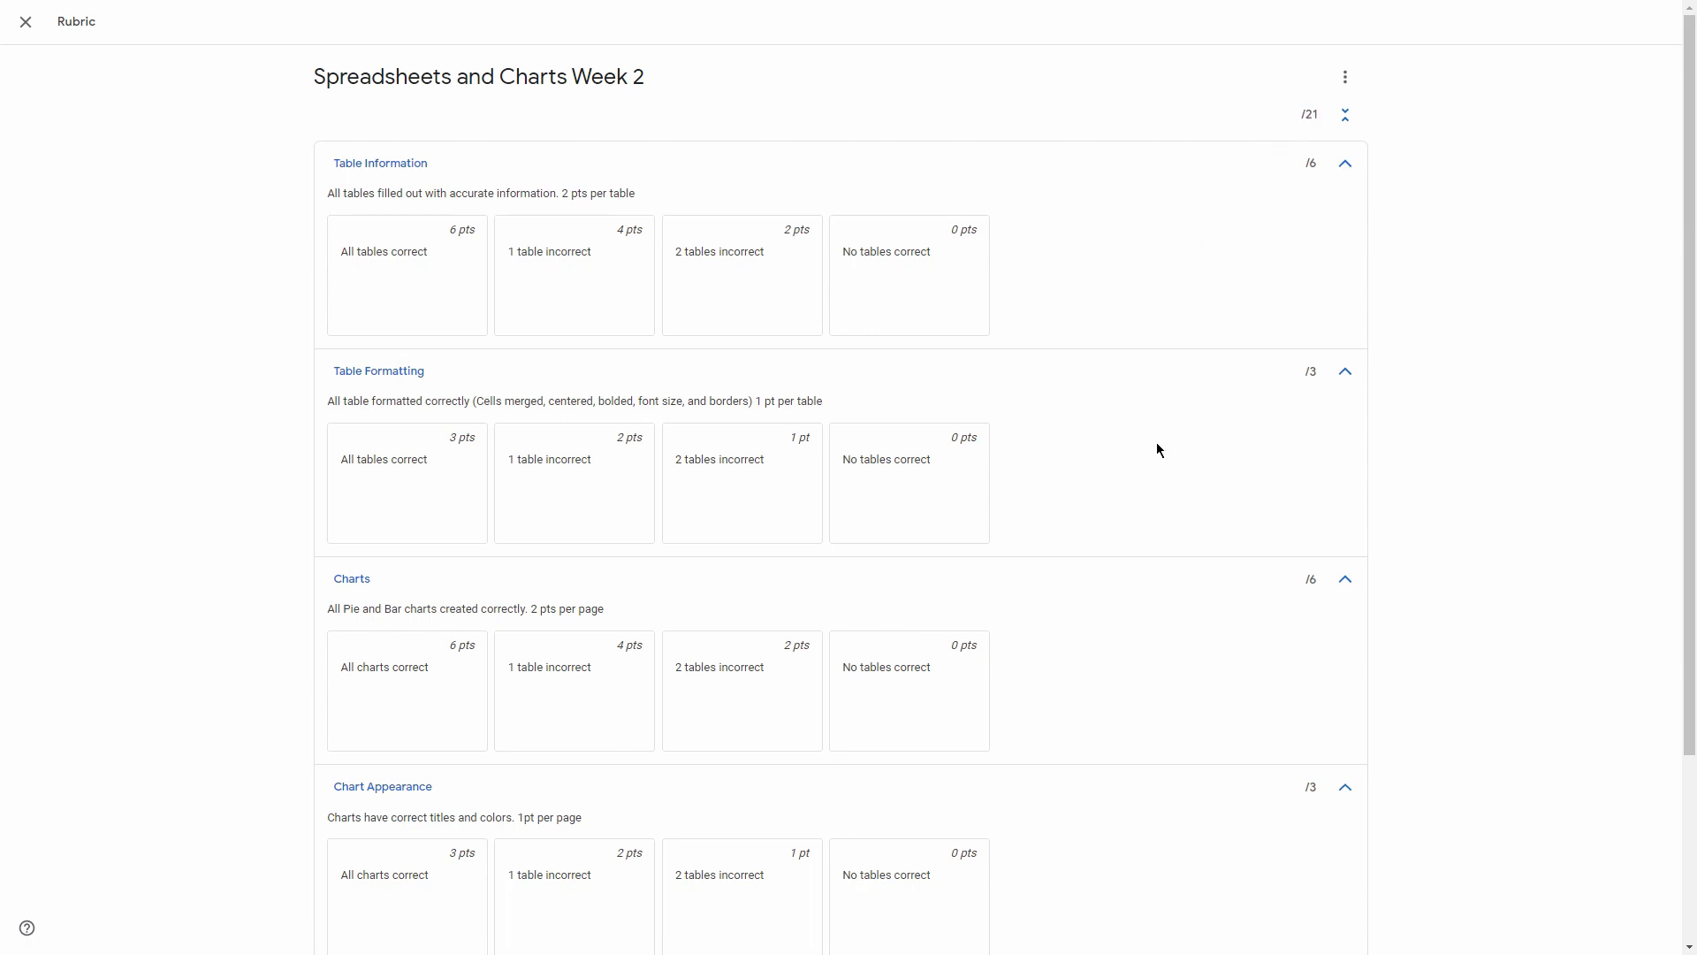